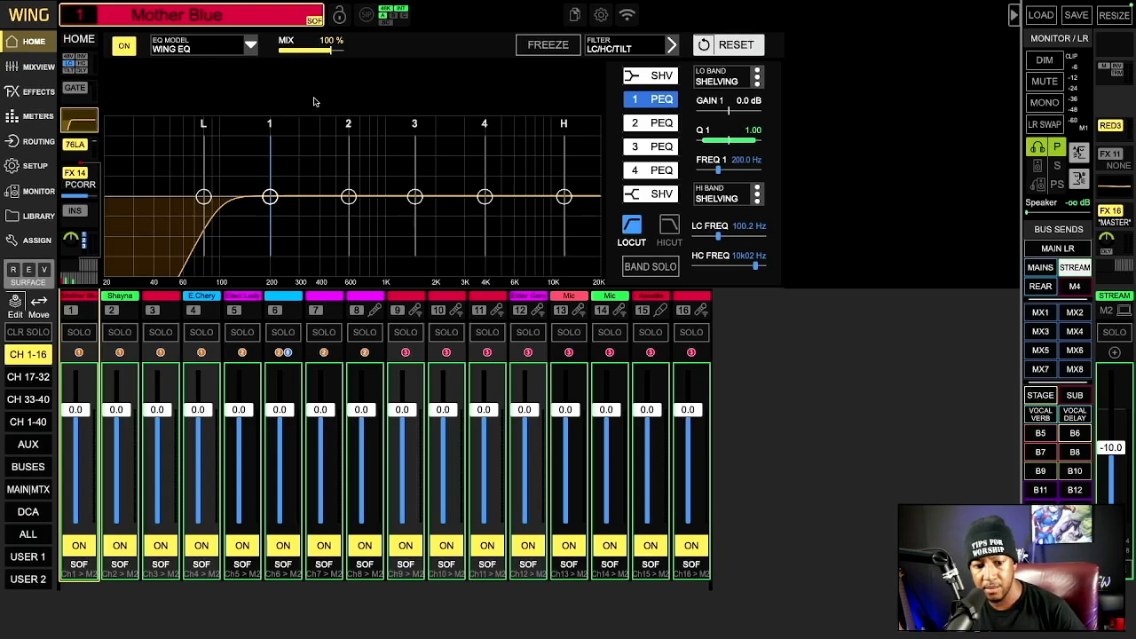
Review channel 1's input settings, EQ, 76 Limiter Amp compressor and Pitch Fix insert
click(71, 67)
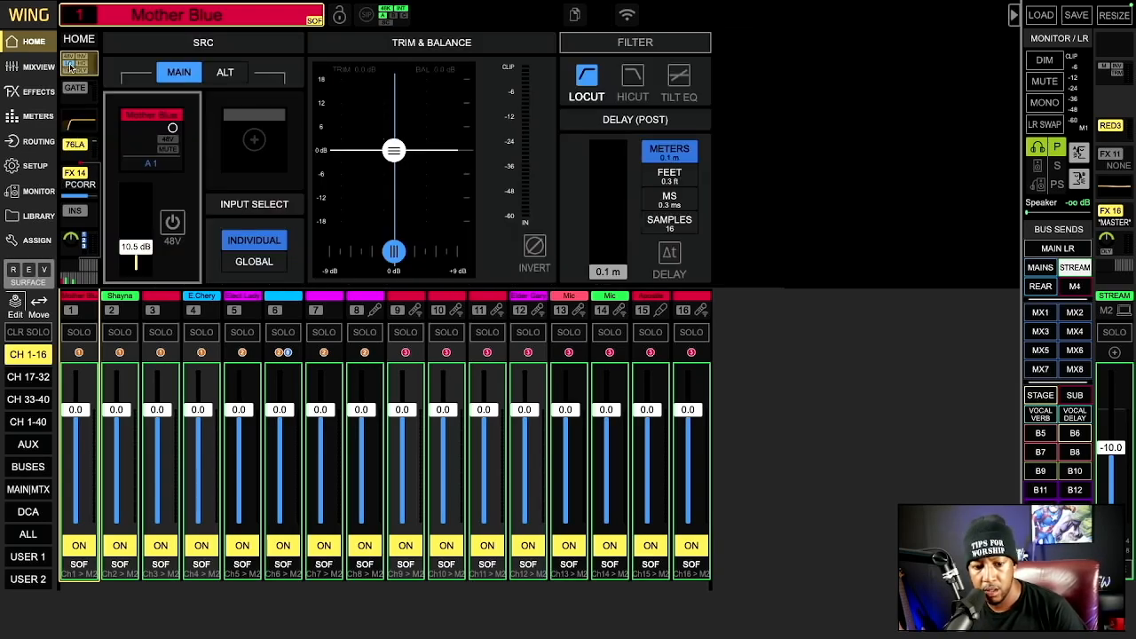
click(81, 122)
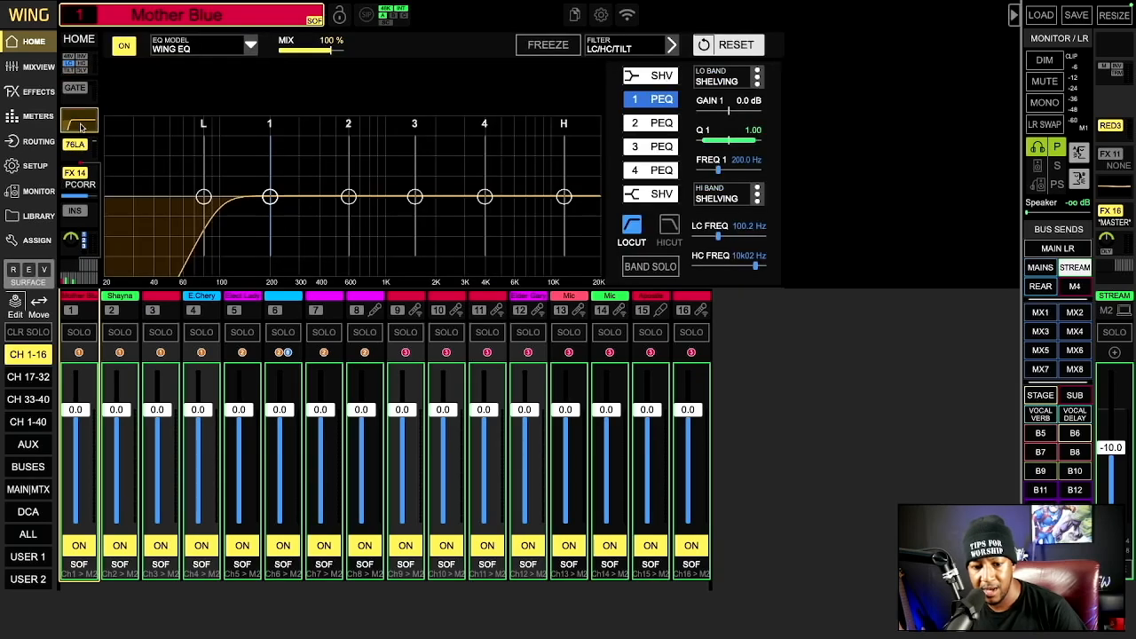
click(78, 144)
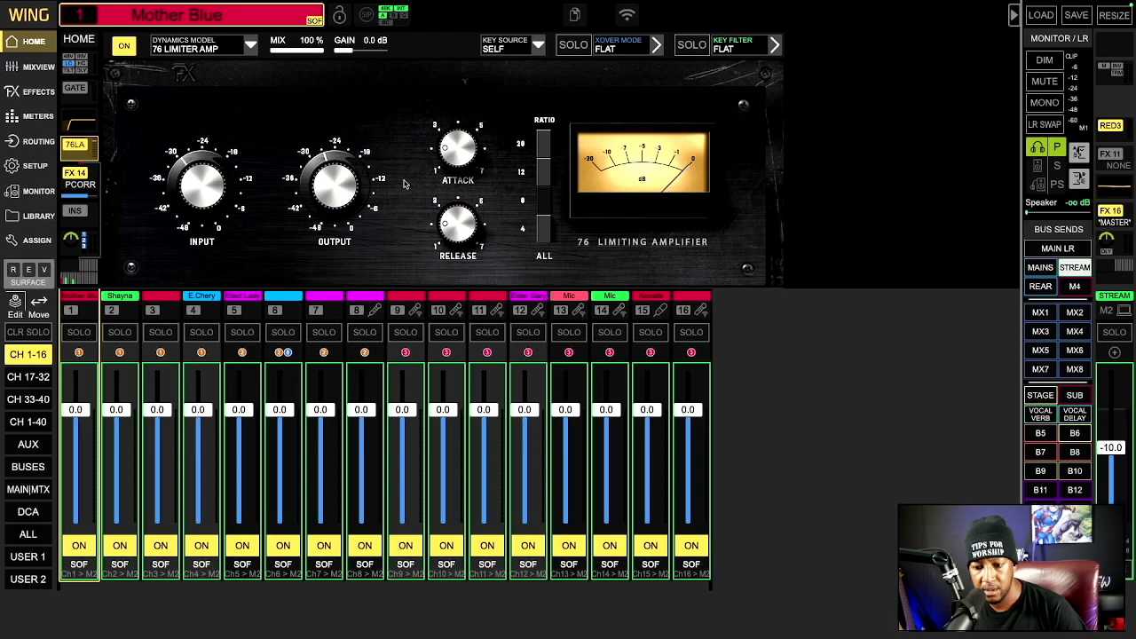
mouse_move(333, 188)
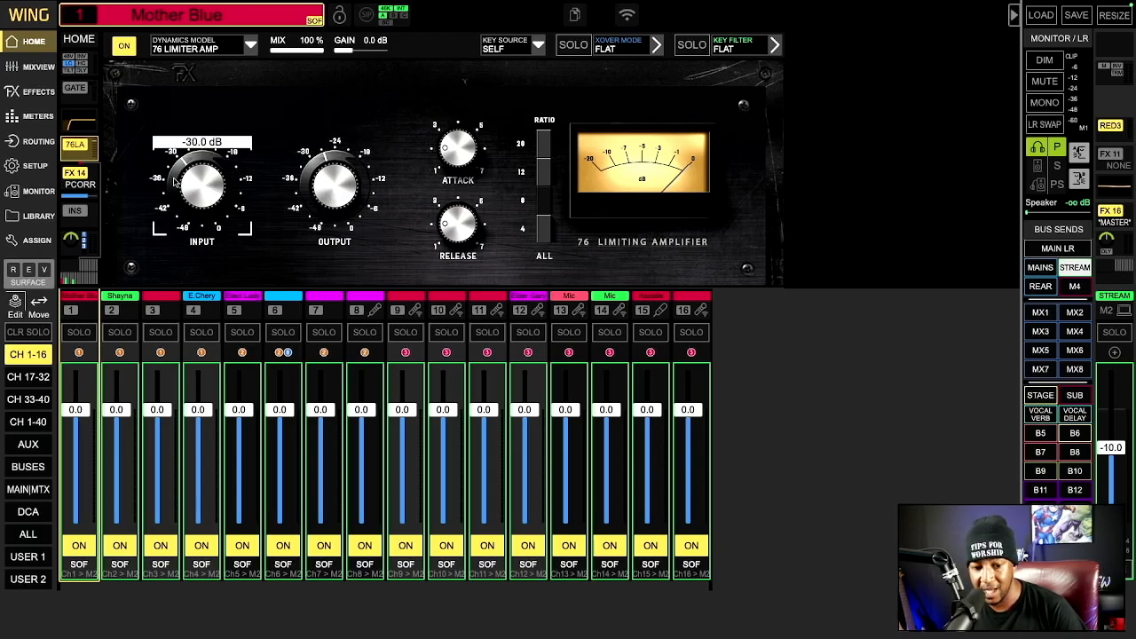
click(90, 182)
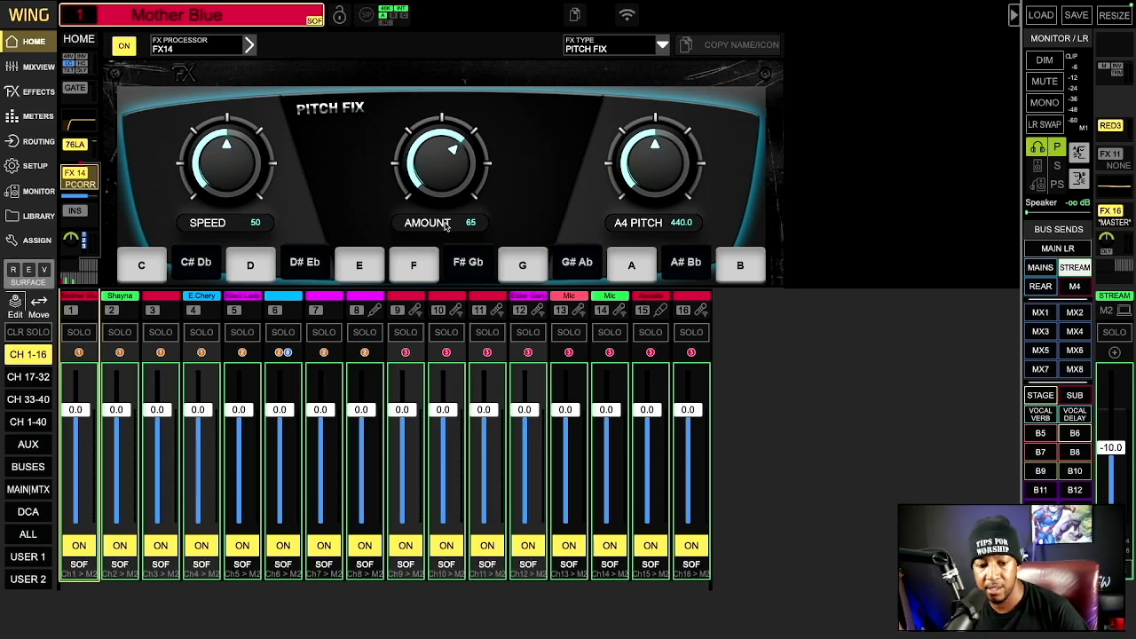
Review channel 2's Pitch Fix insert, 76 Limiter Amp and EQ, and check channel 3's EQ
click(116, 303)
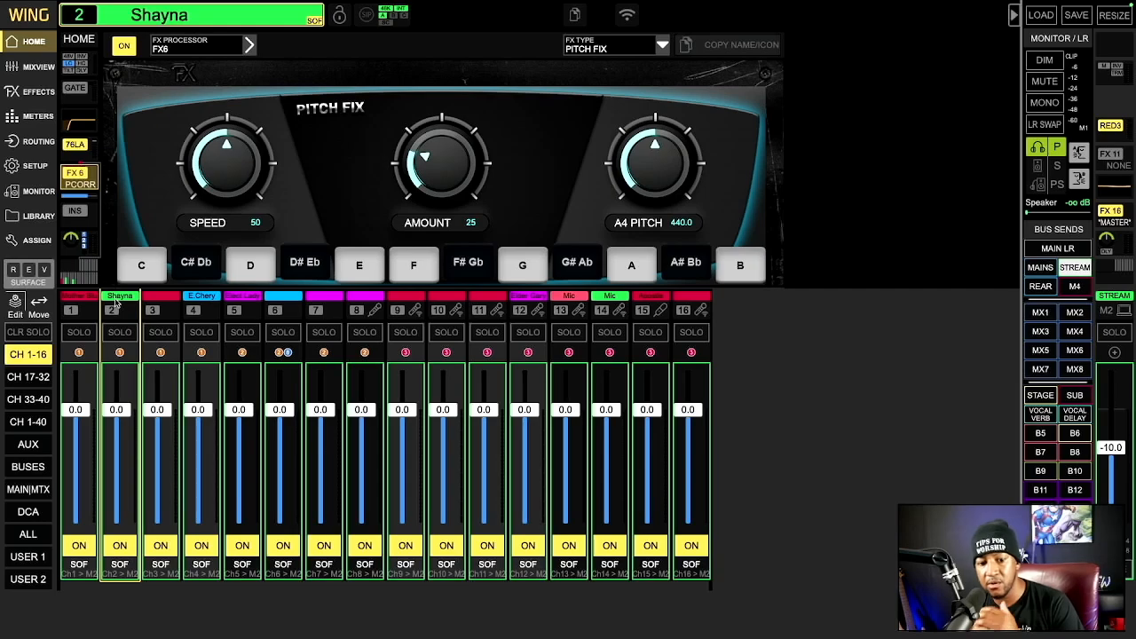
click(76, 144)
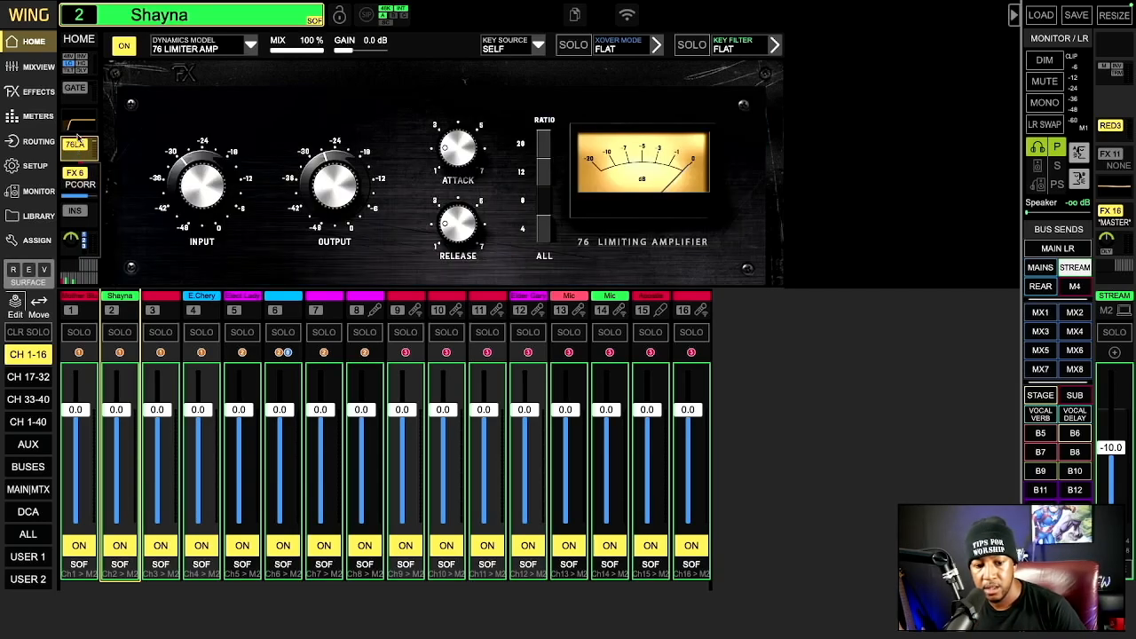
click(78, 126)
click(175, 303)
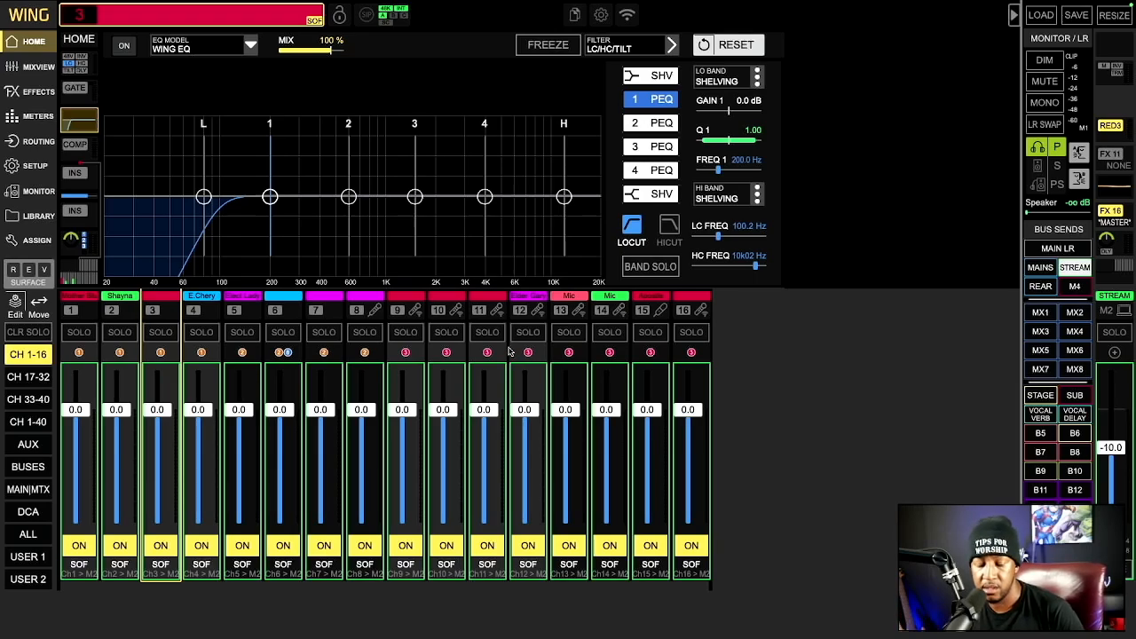
Review channel 4's EQ, 76 Limiter Amp compressor and Pitch Fix insert
click(210, 303)
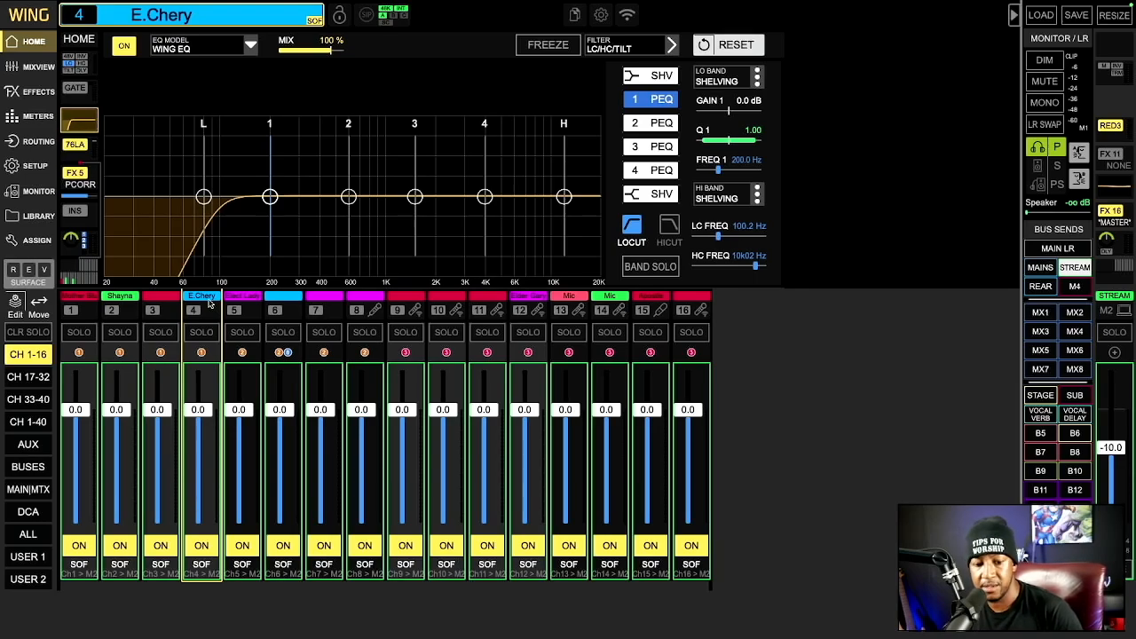
click(77, 151)
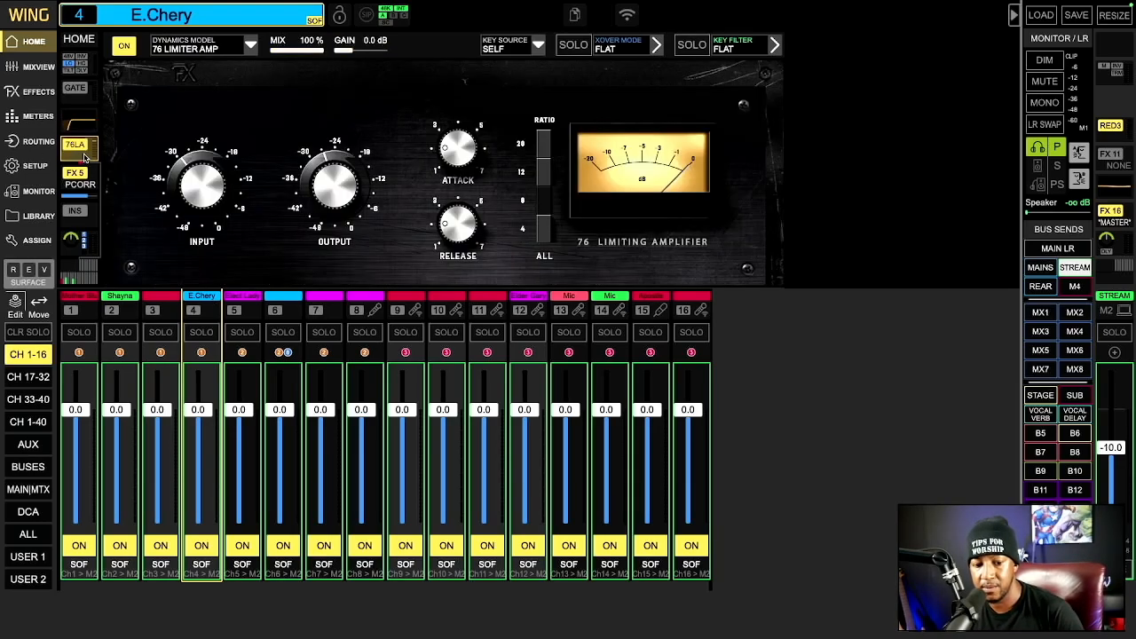
click(85, 173)
click(88, 152)
click(88, 127)
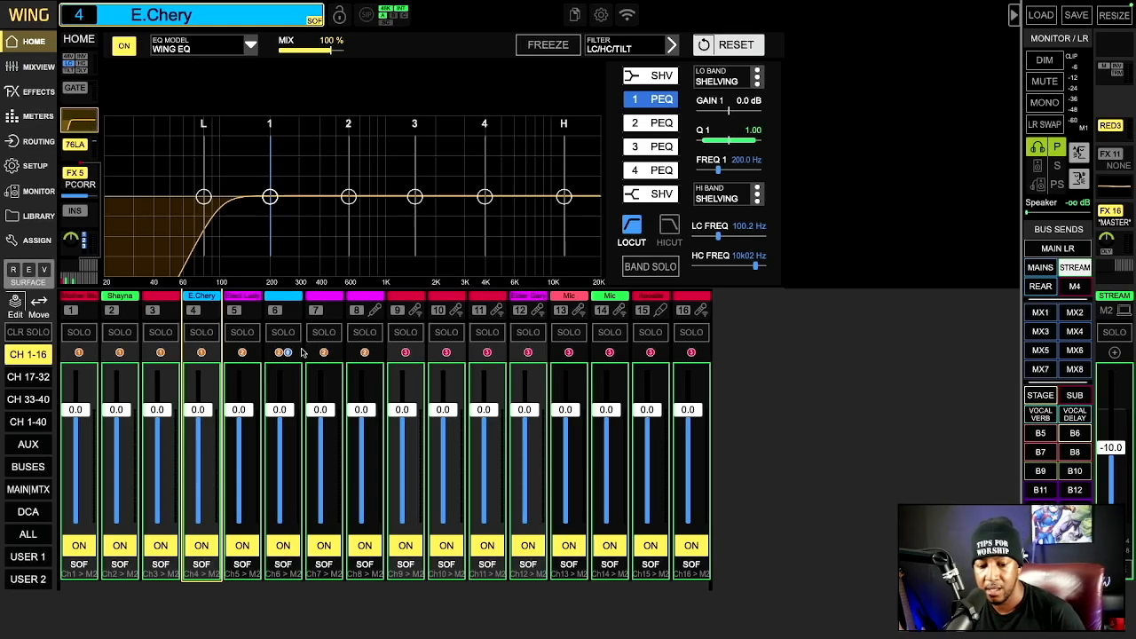
Enable the low cut in channel 5's EQ and set its frequency to 75.7 Hz
click(245, 306)
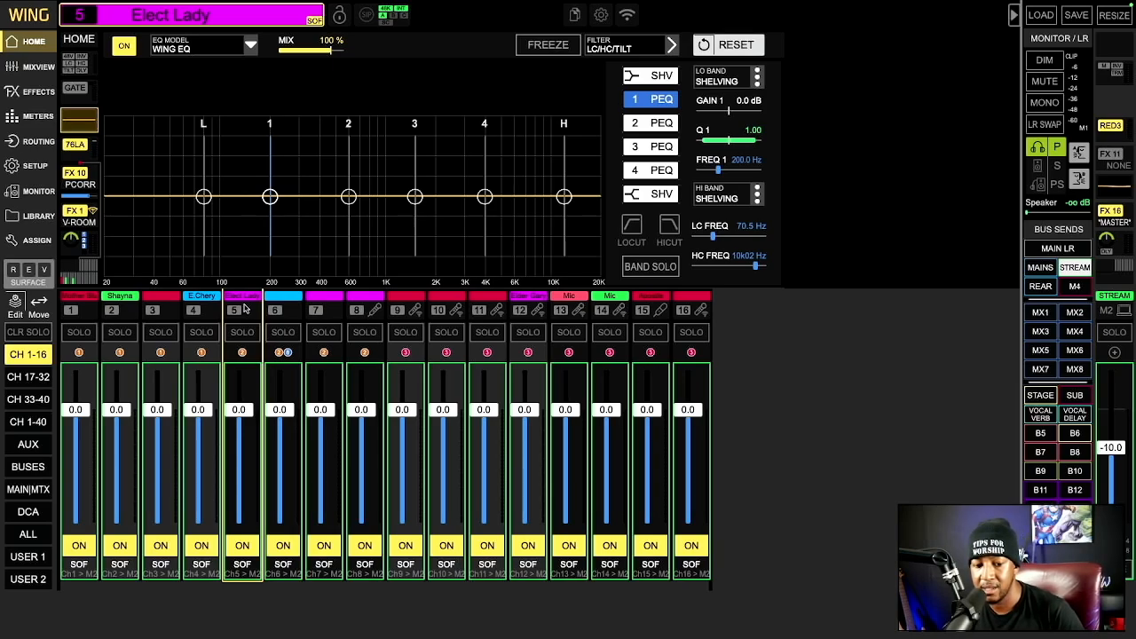
click(77, 64)
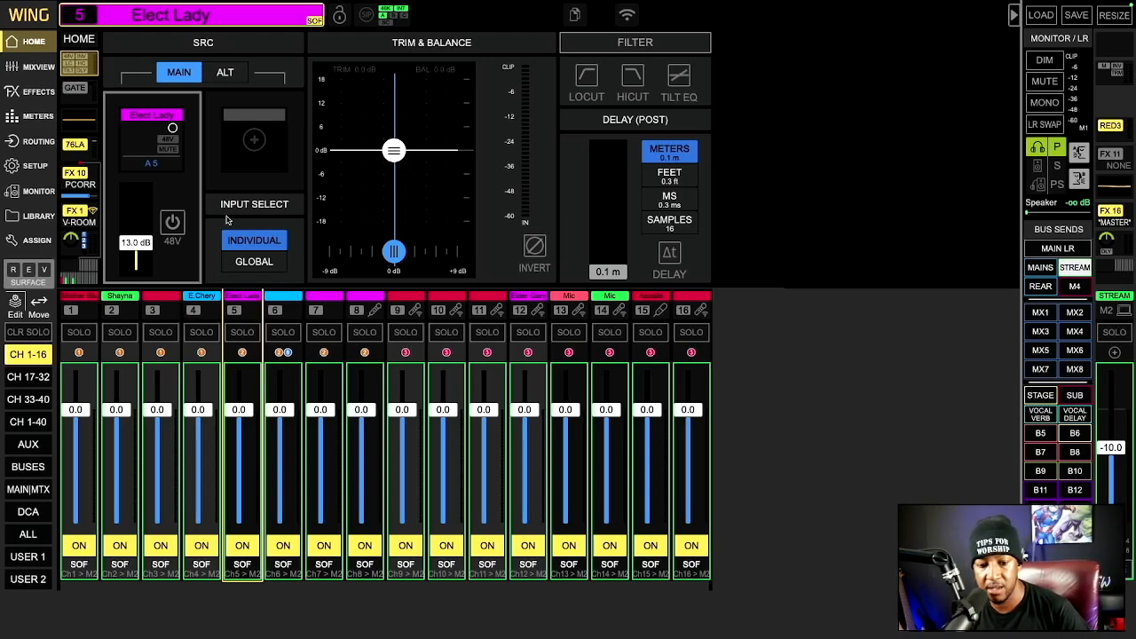
click(79, 125)
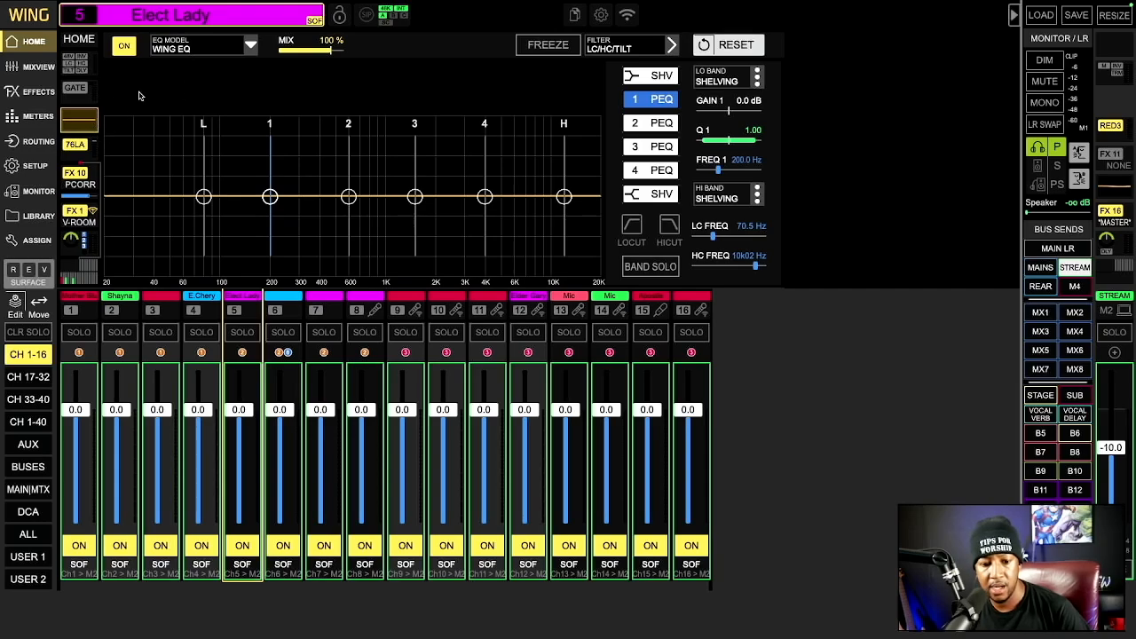
click(632, 227)
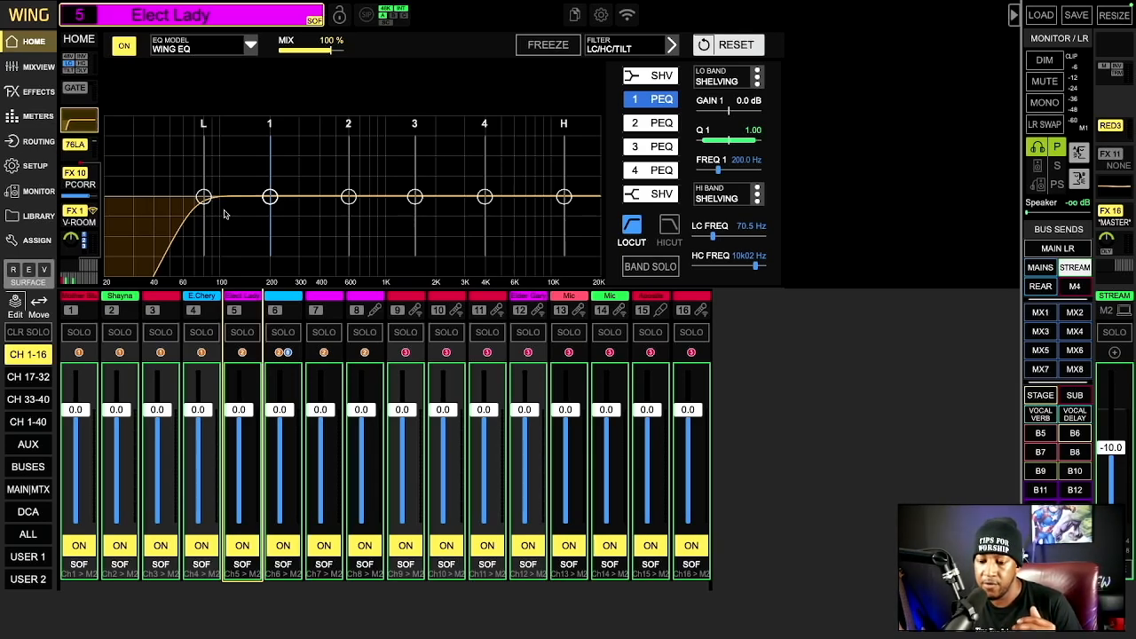
mouse_move(710, 236)
mouse_down()
mouse_move(745, 239)
mouse_move(703, 247)
mouse_move(731, 249)
mouse_move(712, 252)
mouse_up()
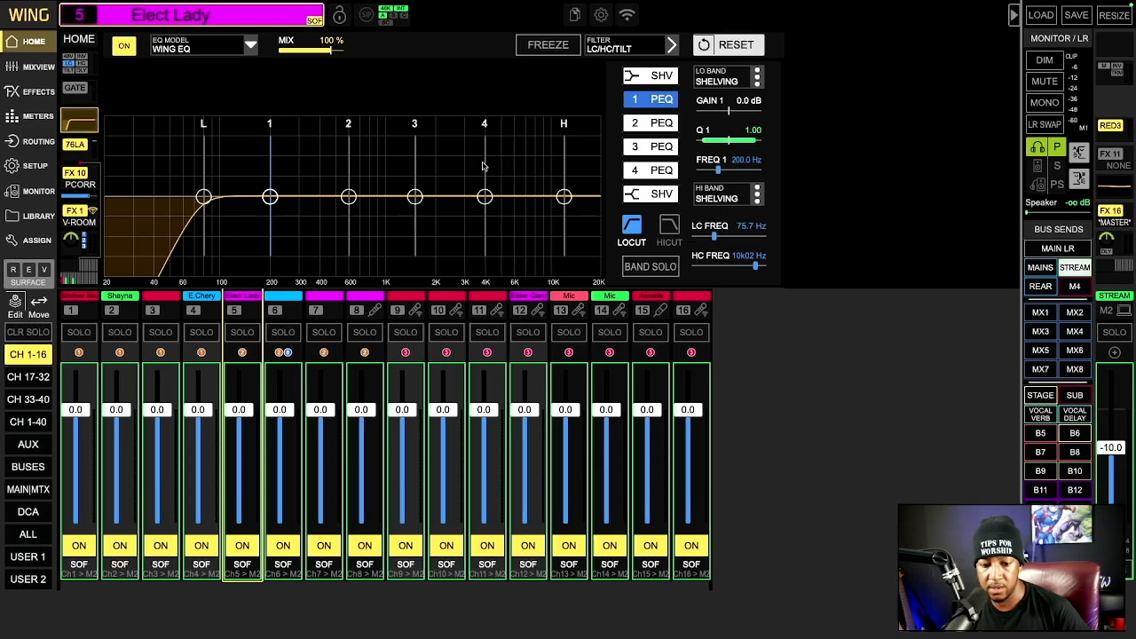
Review channel 5's Pitch Fix and Vintage Room inserts, and check the second insert slot on channels 6 and 7
click(82, 182)
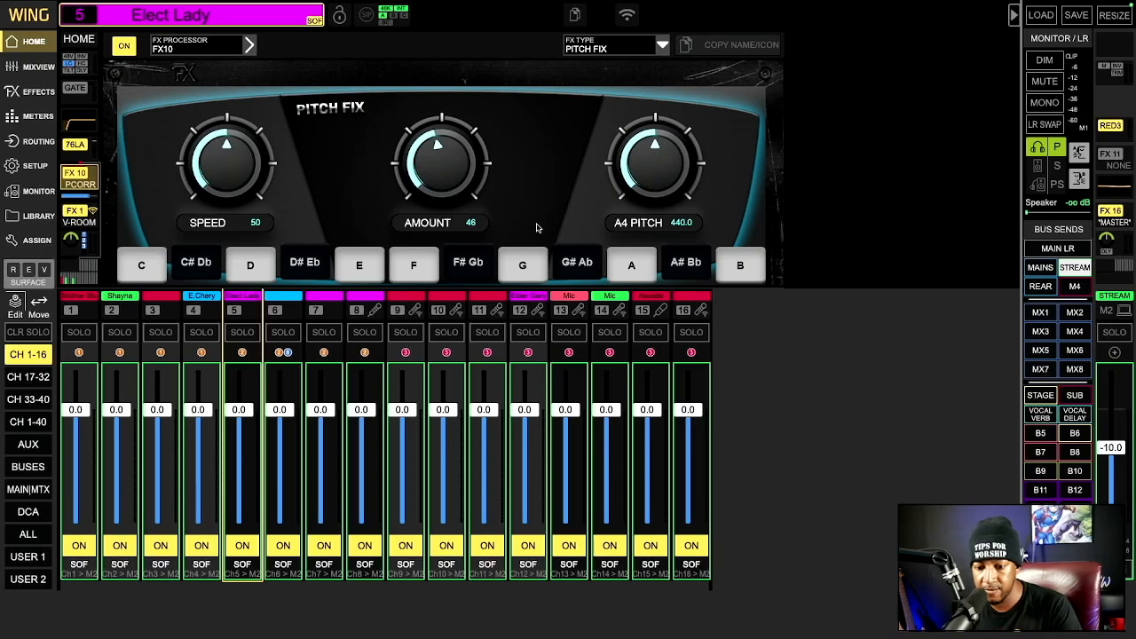
click(89, 219)
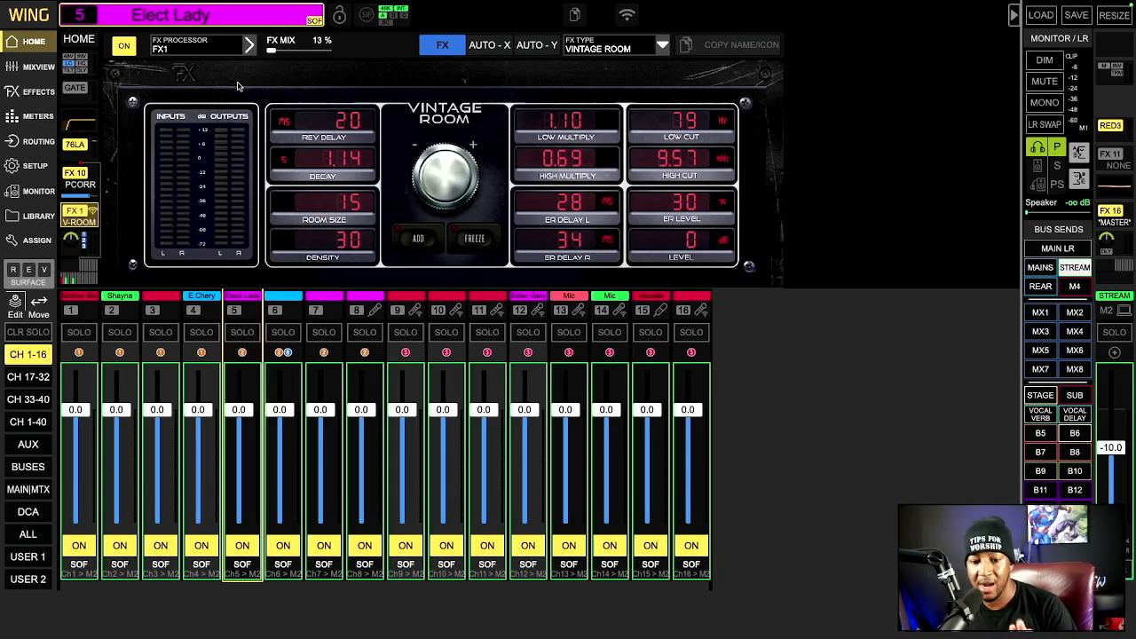
click(300, 309)
click(325, 299)
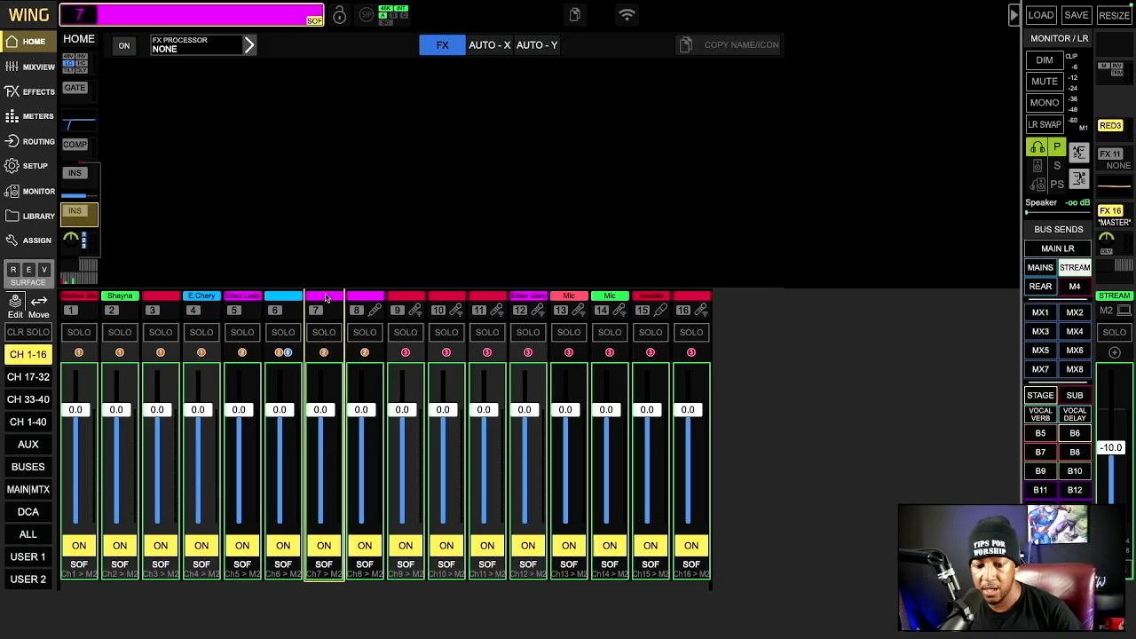
Examine channel 8's PSE/LA Combo gate, 76 Limiter Amp compressor and insert slots
click(355, 295)
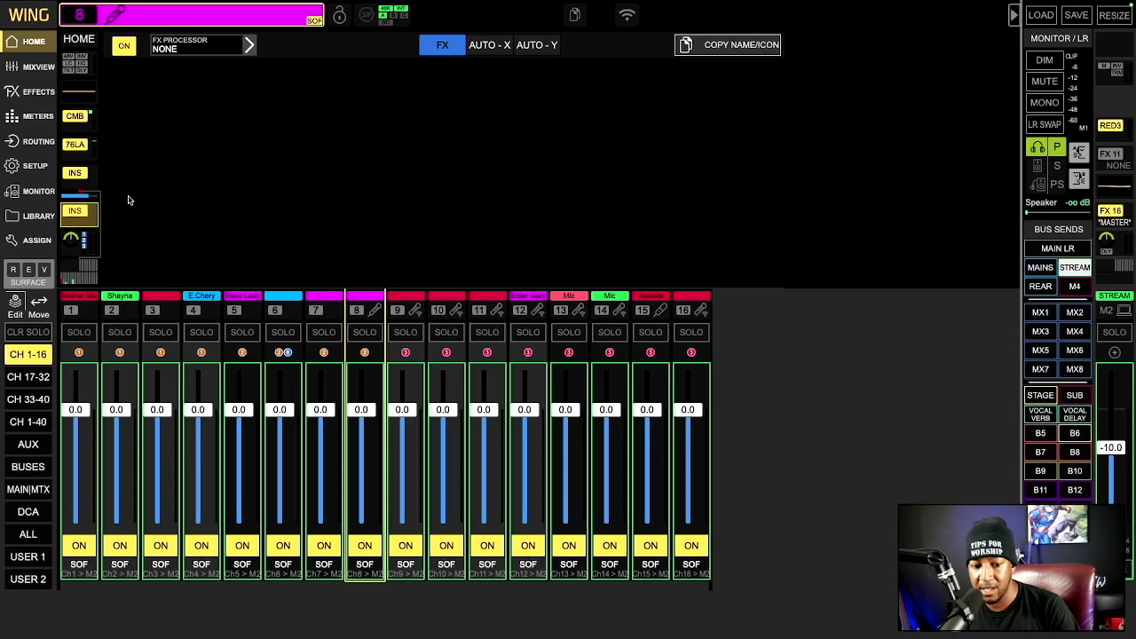
click(79, 121)
click(81, 147)
click(87, 190)
click(83, 156)
click(77, 123)
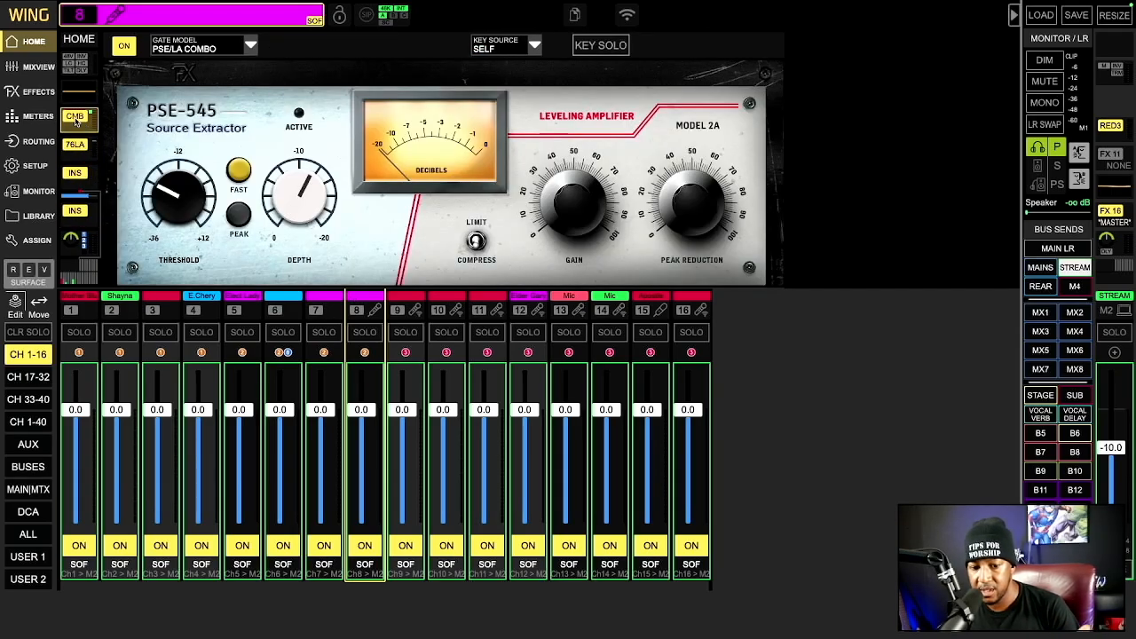
click(79, 151)
click(92, 181)
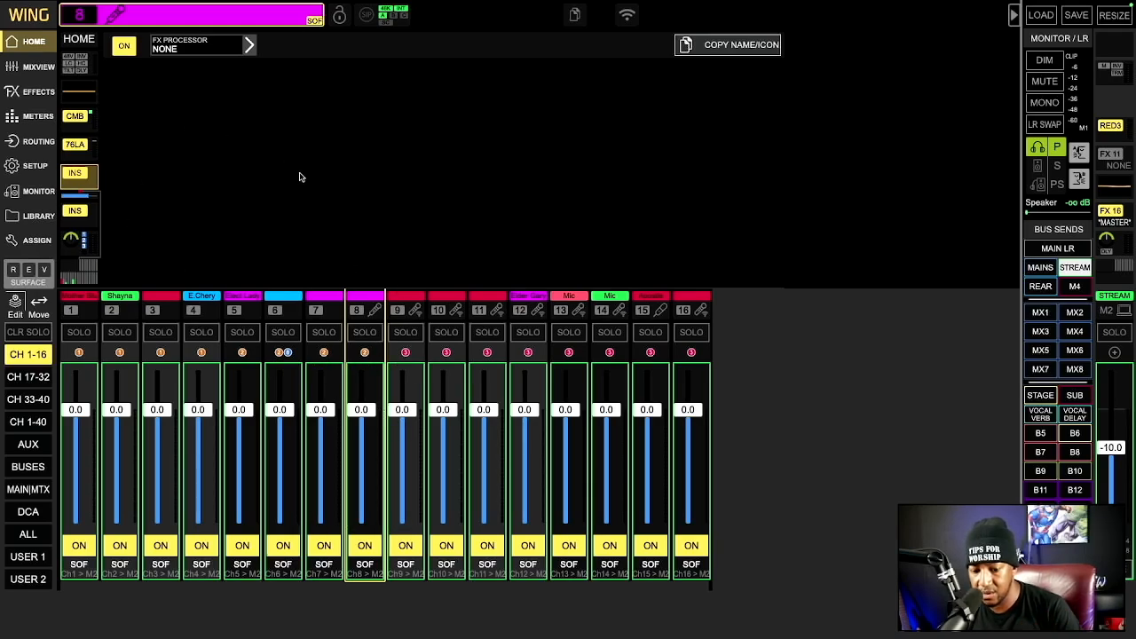
Review channel 12's overview, input settings, 76 Limiter Amp compressor and Pitch Fix insert
click(410, 313)
click(530, 309)
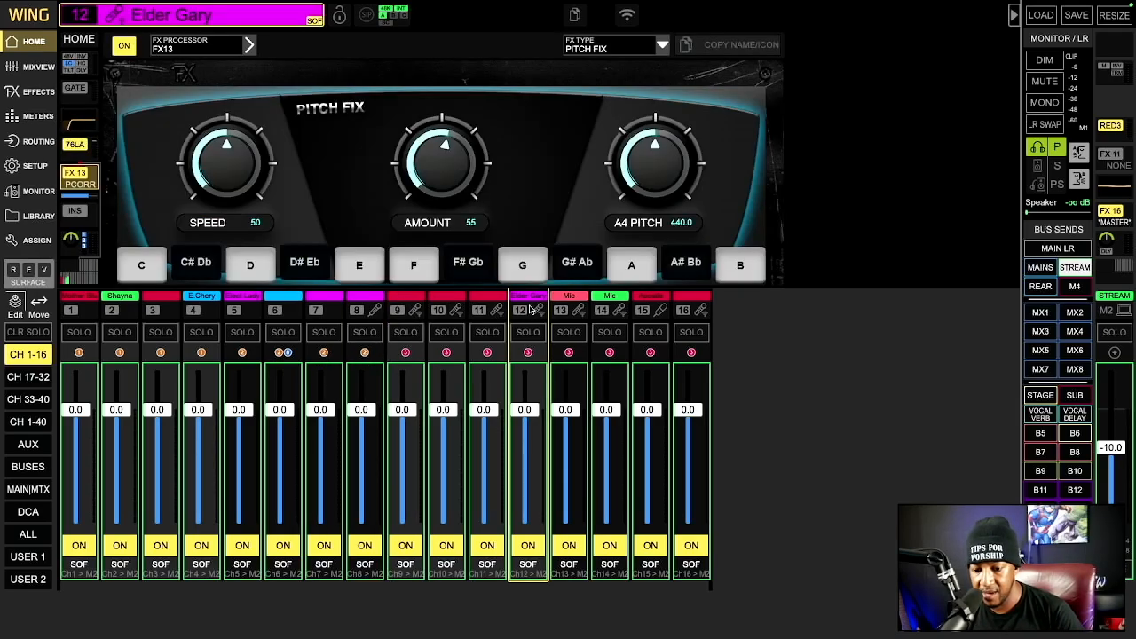
click(79, 41)
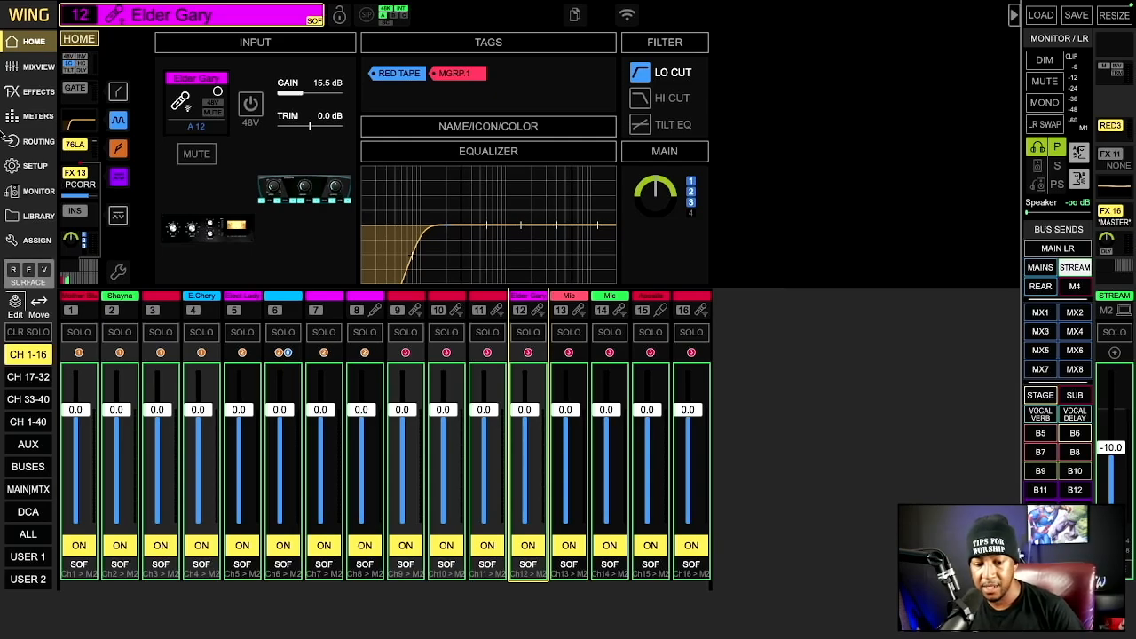
click(76, 217)
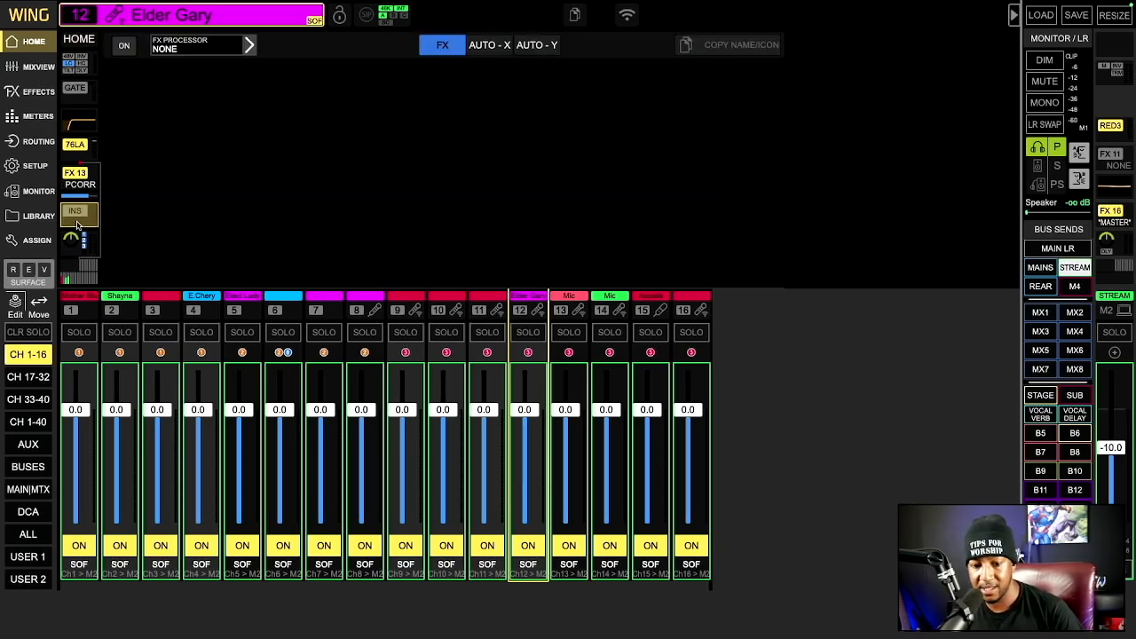
click(82, 176)
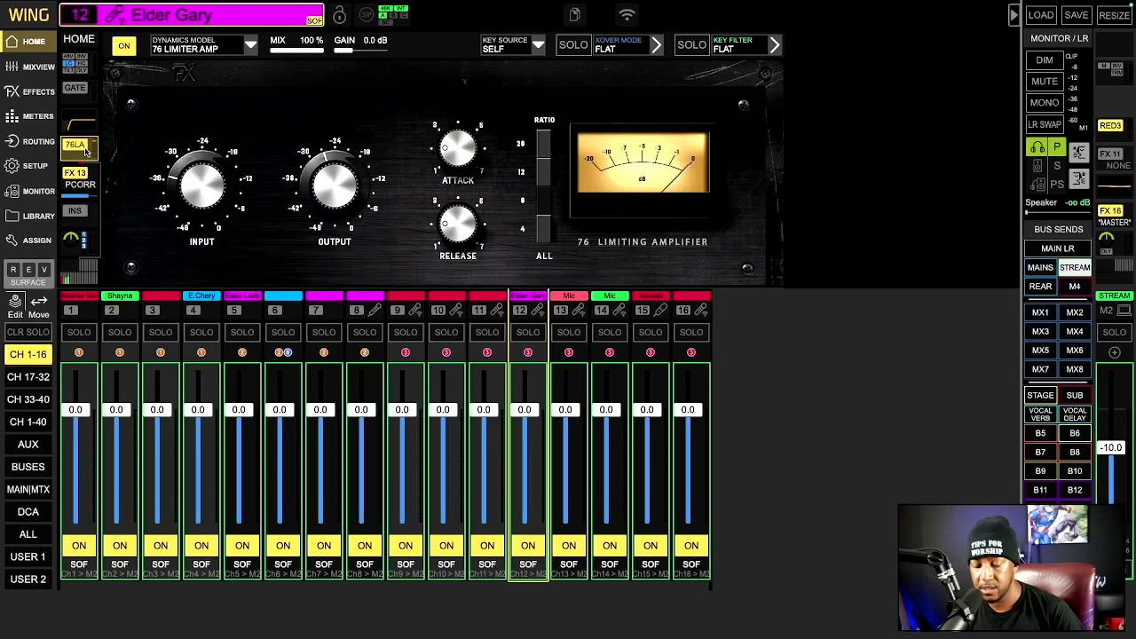
click(76, 68)
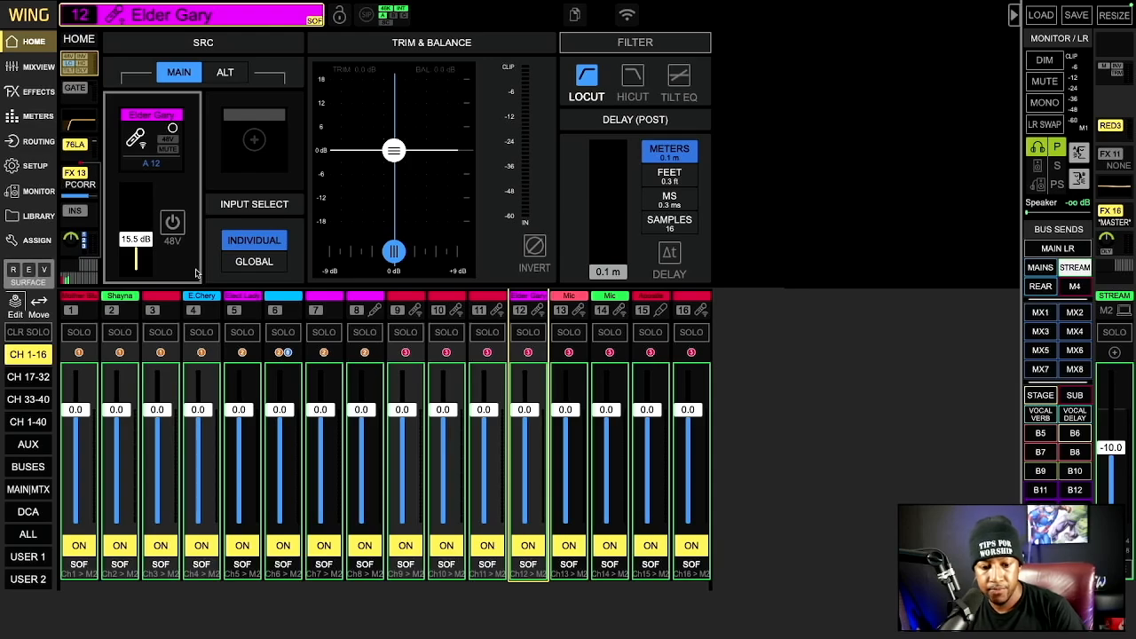
click(82, 156)
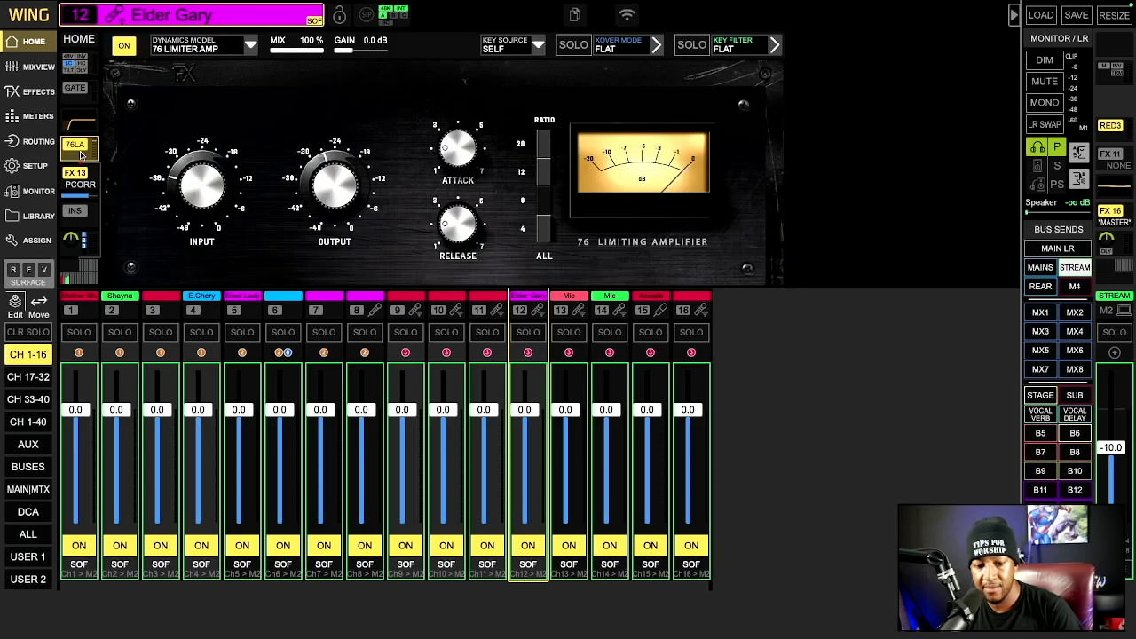
click(78, 184)
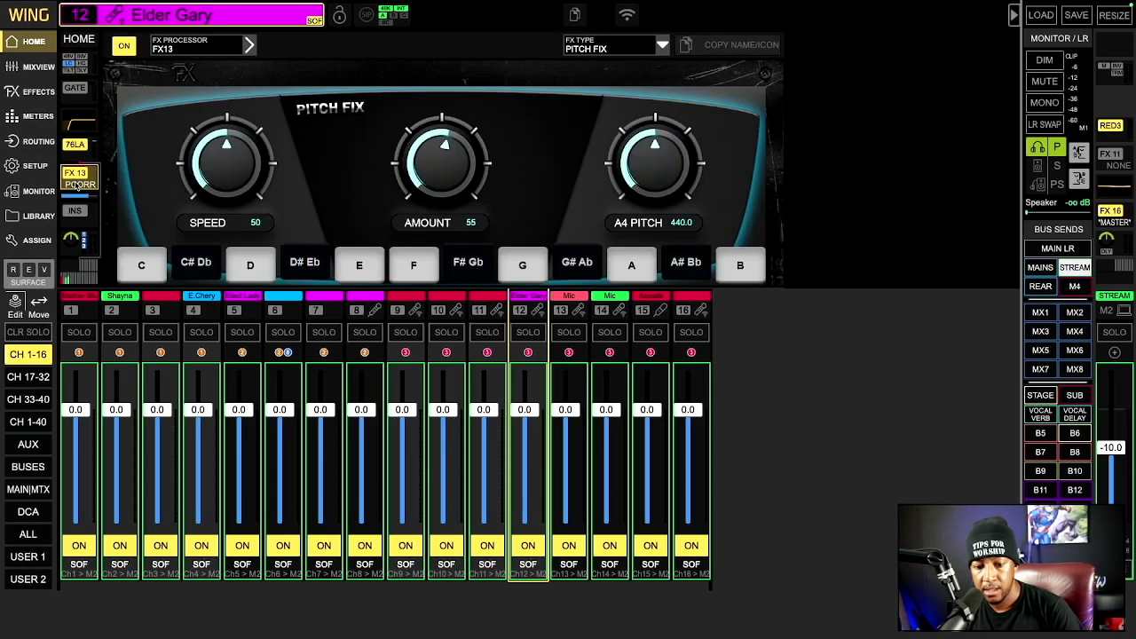
Switch on the empty second insert slot of channel 12
click(77, 213)
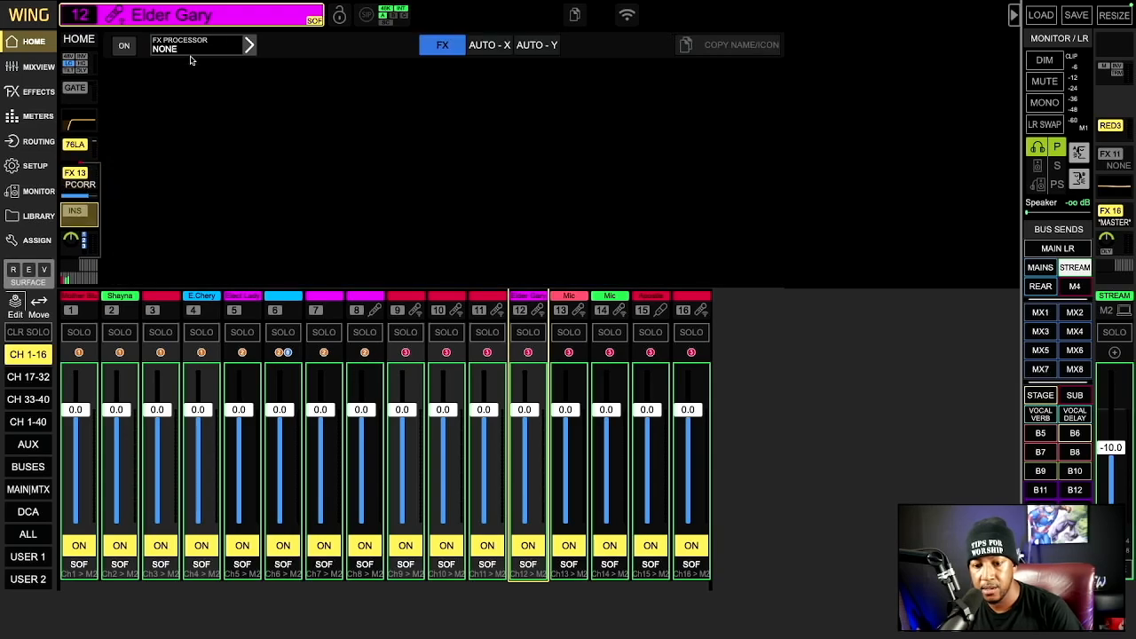
click(124, 48)
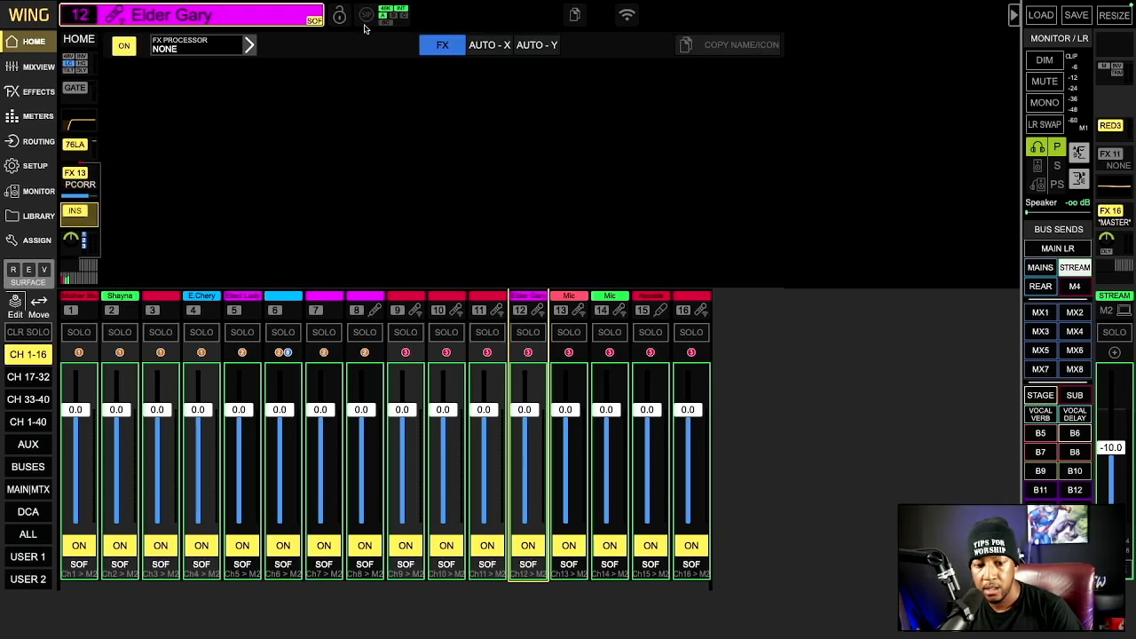
click(249, 45)
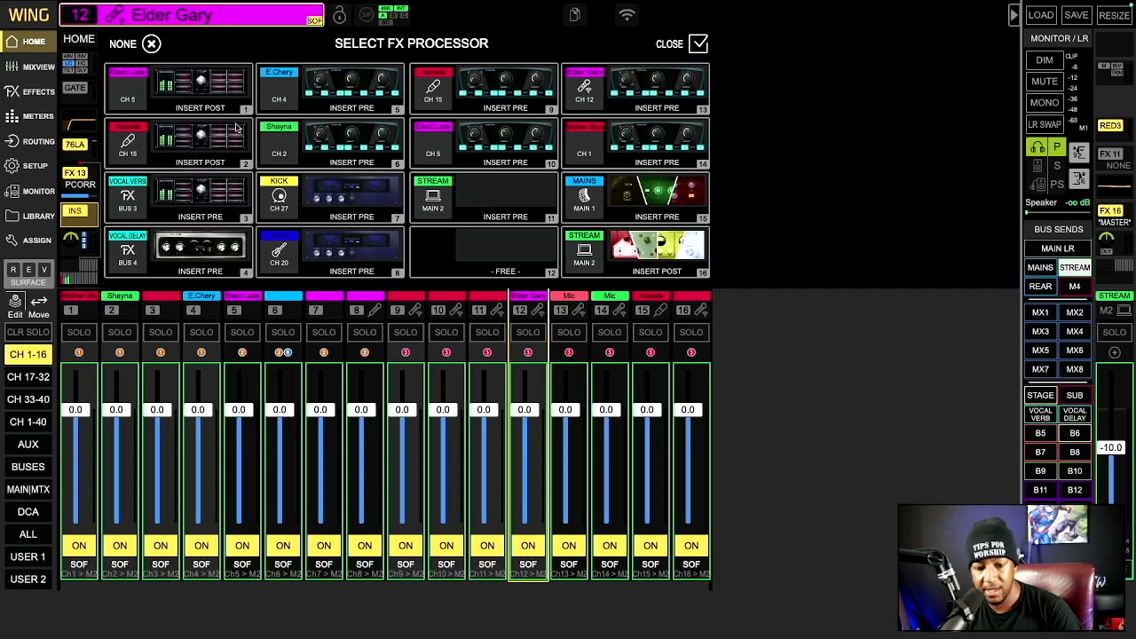
click(493, 199)
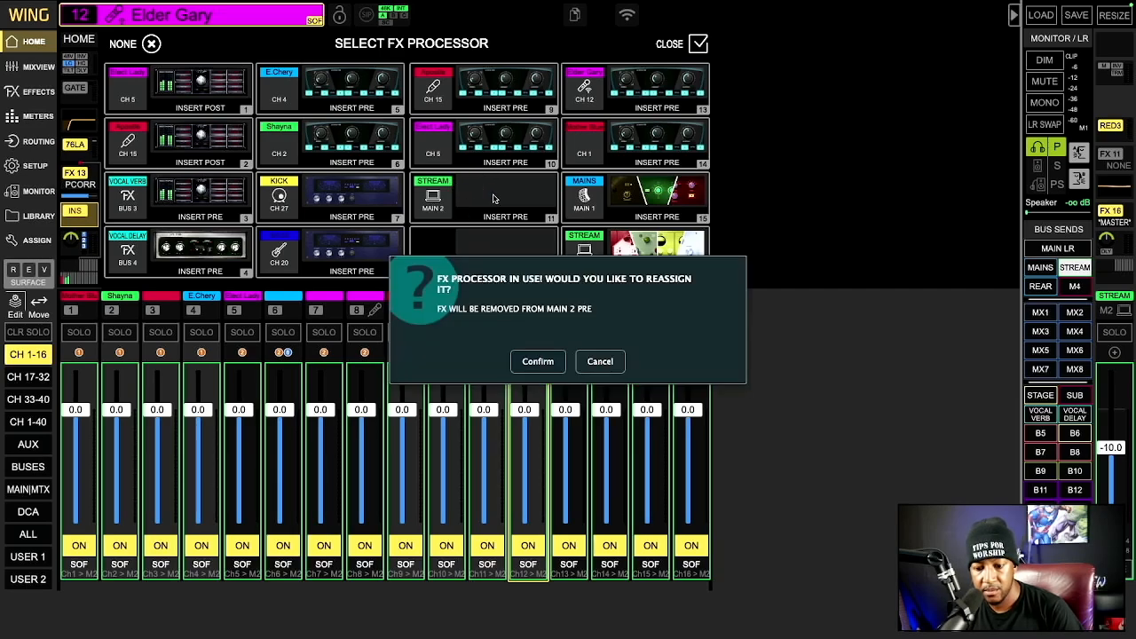
click(599, 363)
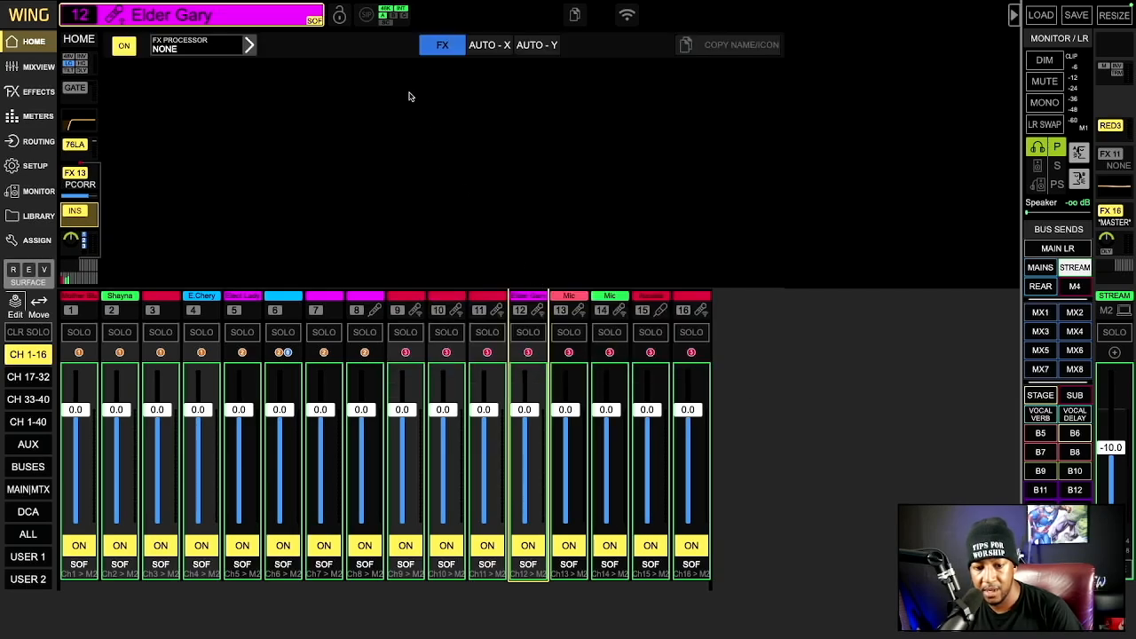
Assign the free FX12 processor to channel 12's second insert slot
click(244, 45)
click(508, 260)
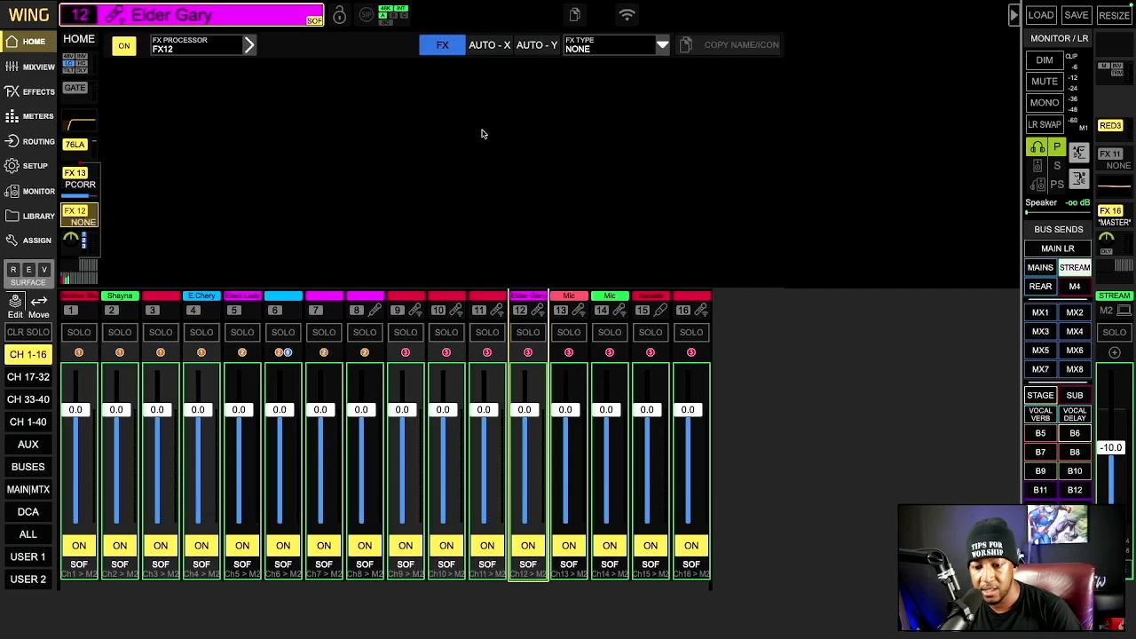
Browse the standard and channel effect types for FX12 on channel 12, leaving the effect type at NONE
click(249, 49)
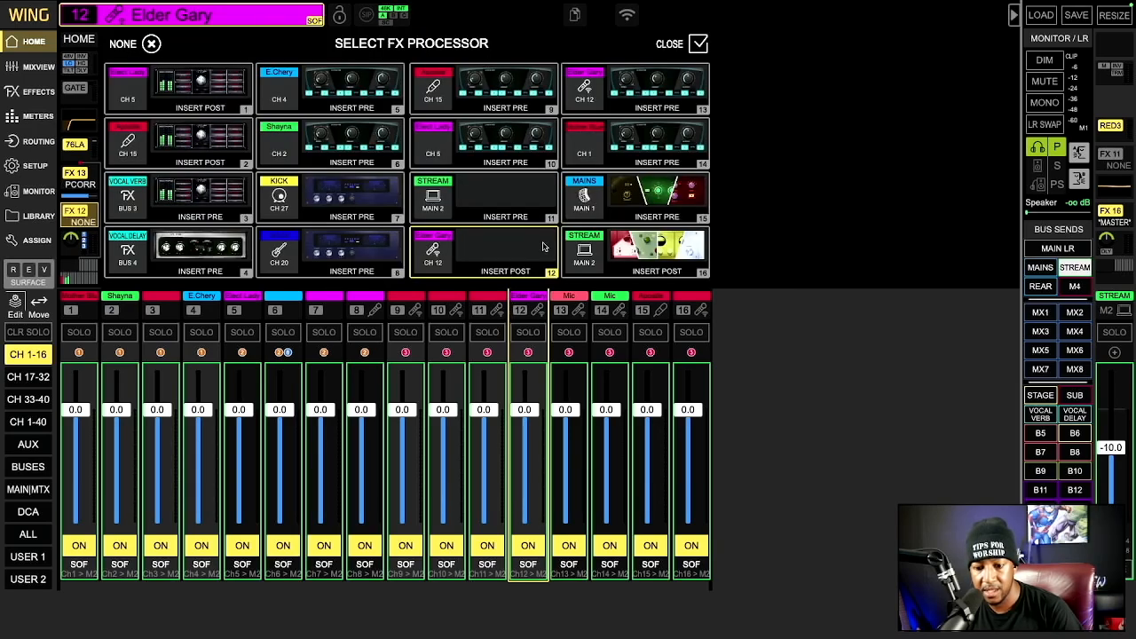
click(515, 248)
click(663, 46)
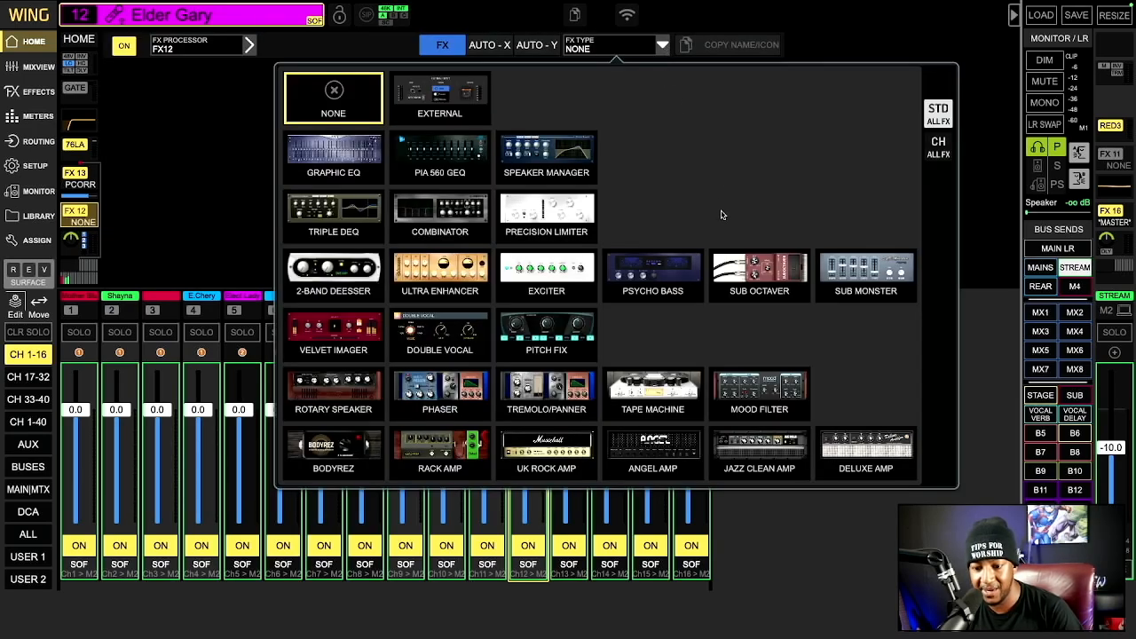
click(950, 144)
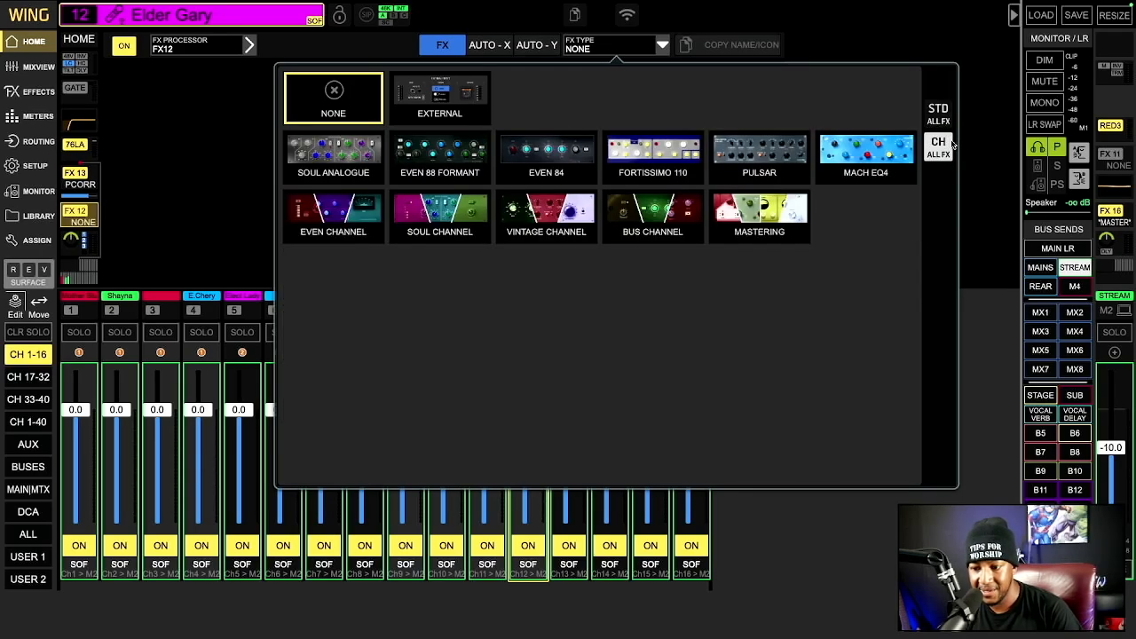
click(939, 124)
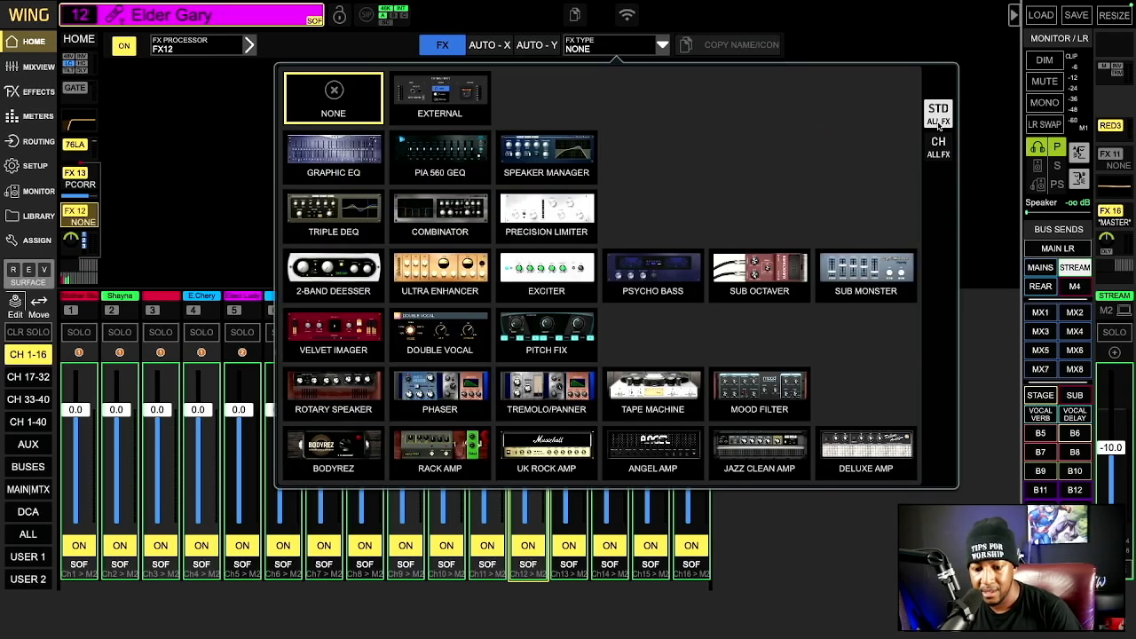
click(319, 98)
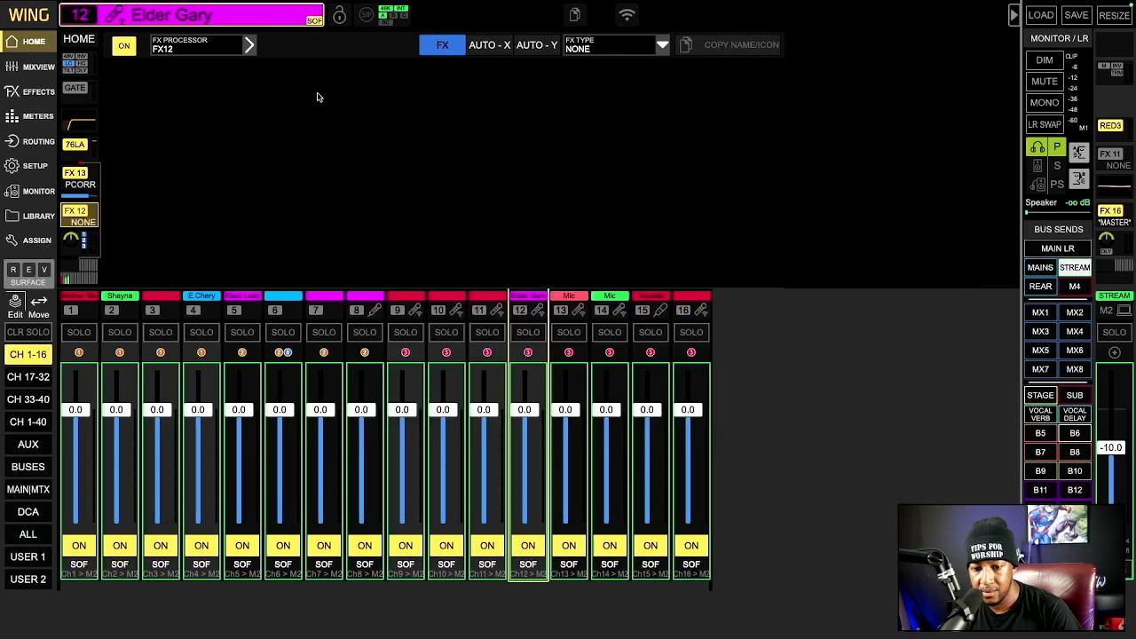
Review channel 12's FX processor assignments, input settings, Pitch Fix insert and FX12 insert slot
click(248, 46)
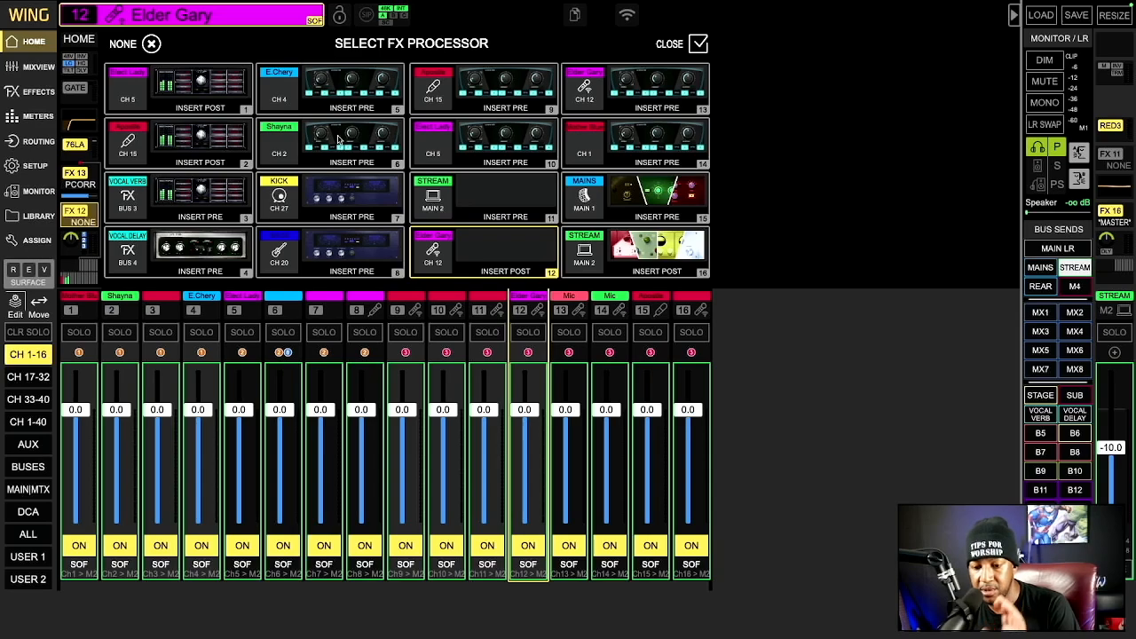
click(71, 68)
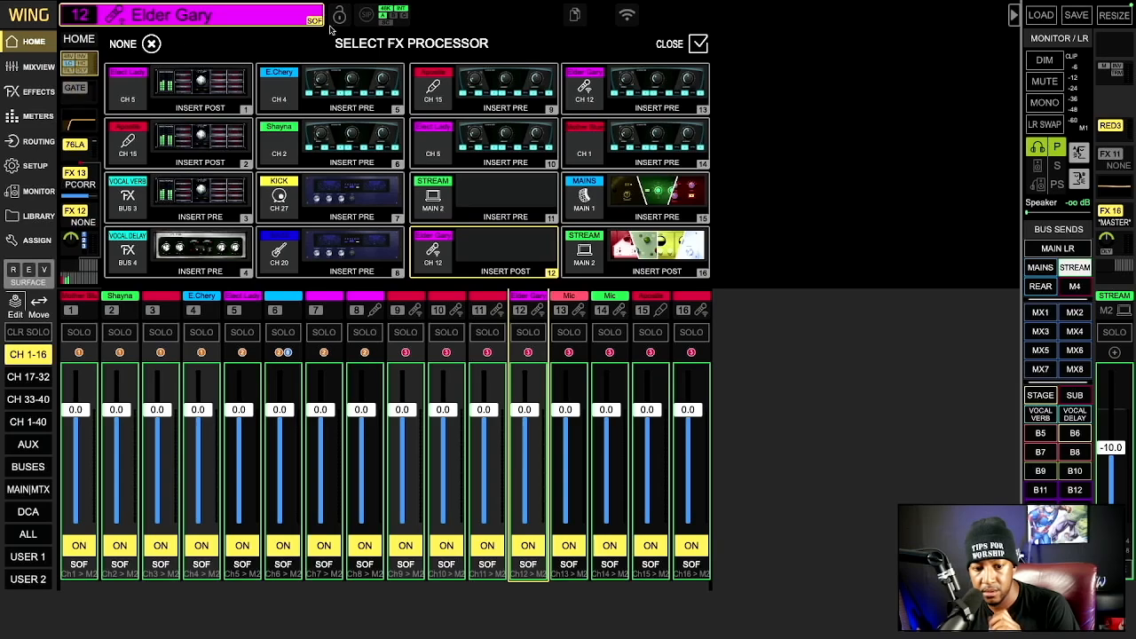
click(697, 45)
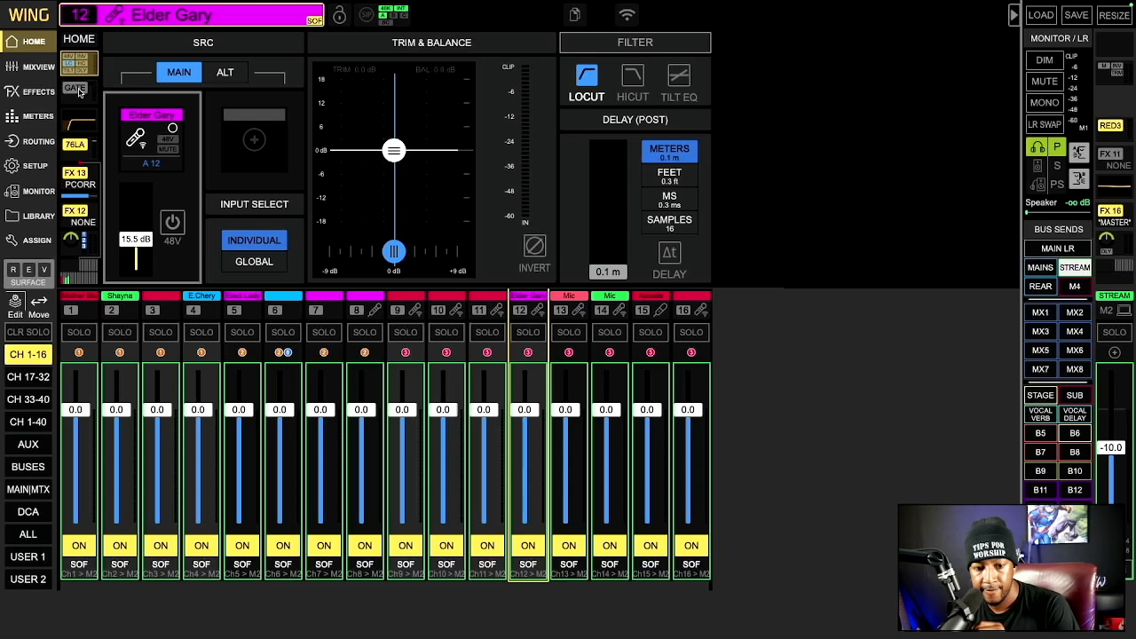
click(87, 181)
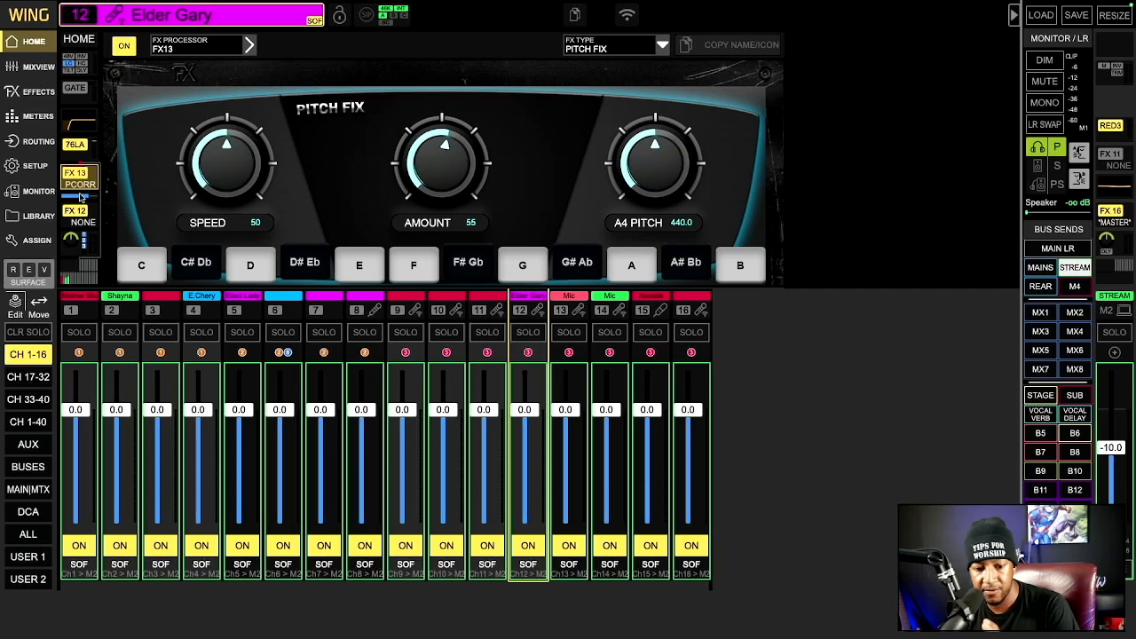
click(78, 217)
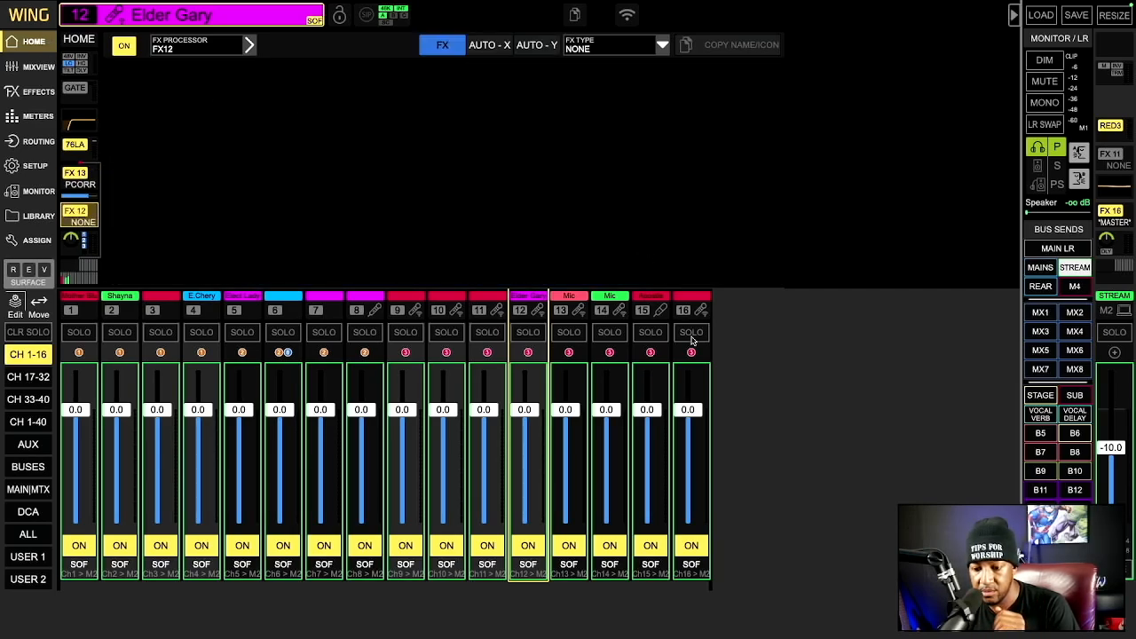
Review channel 15's Vintage Room insert, overview and input settings, plus channel 16's input settings
click(661, 312)
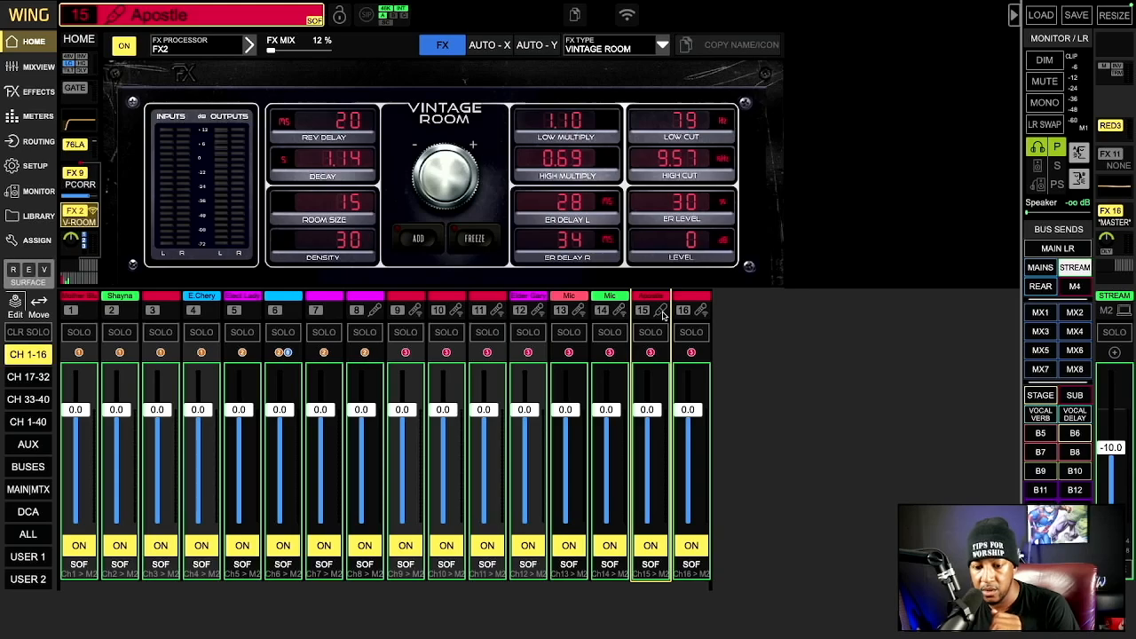
click(78, 57)
click(78, 40)
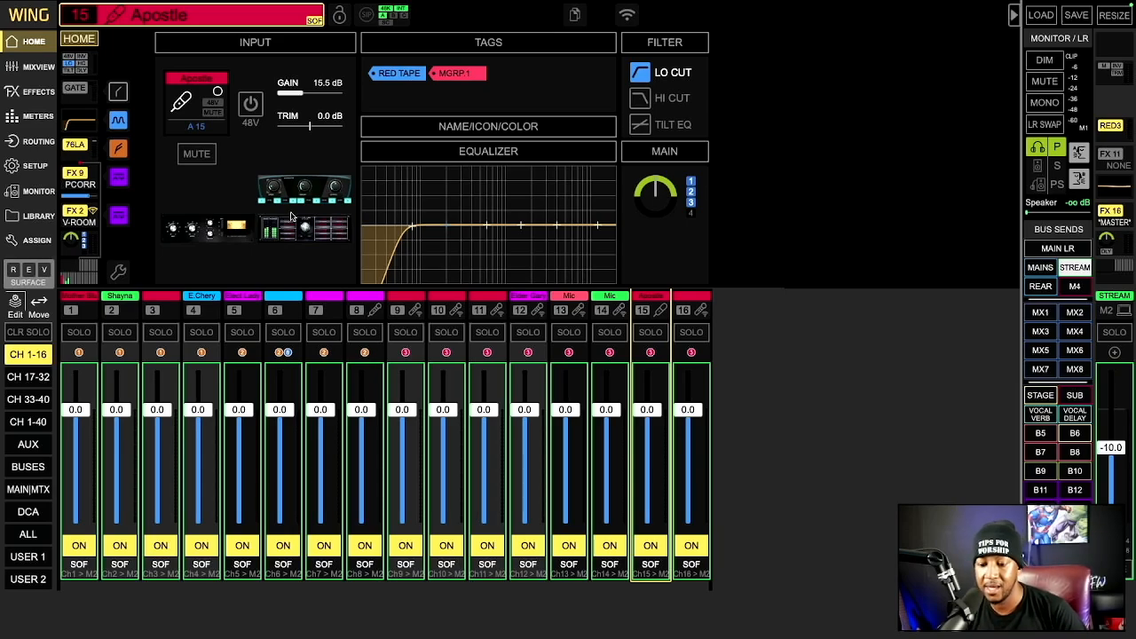
click(79, 66)
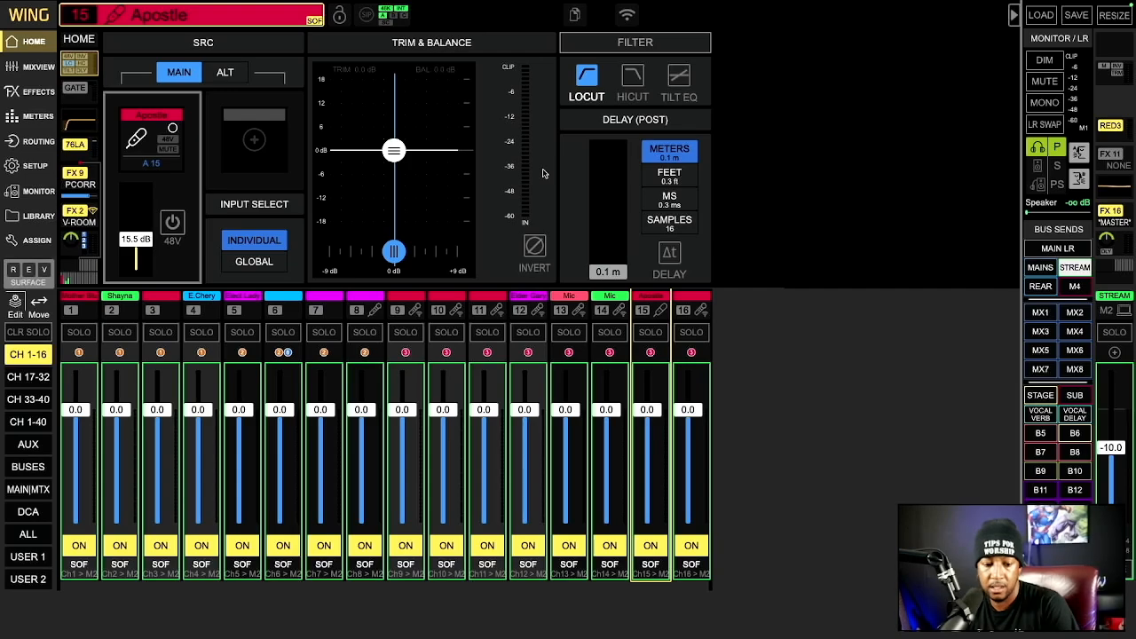
click(685, 310)
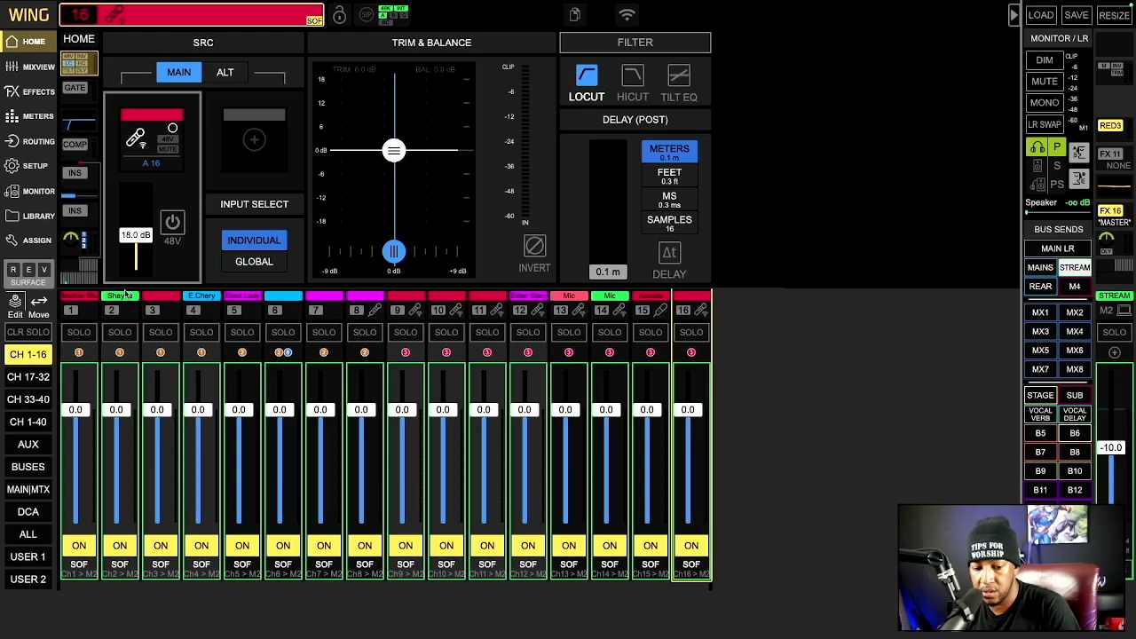
Set the input gain of channel 17 to 16.0 dB
click(35, 381)
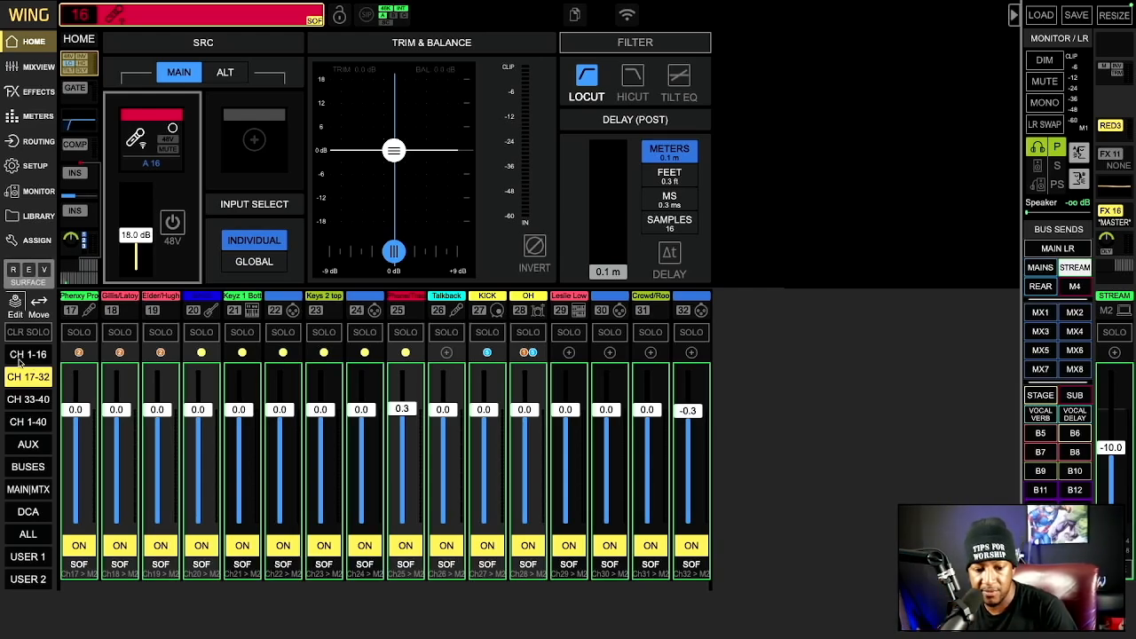
click(77, 308)
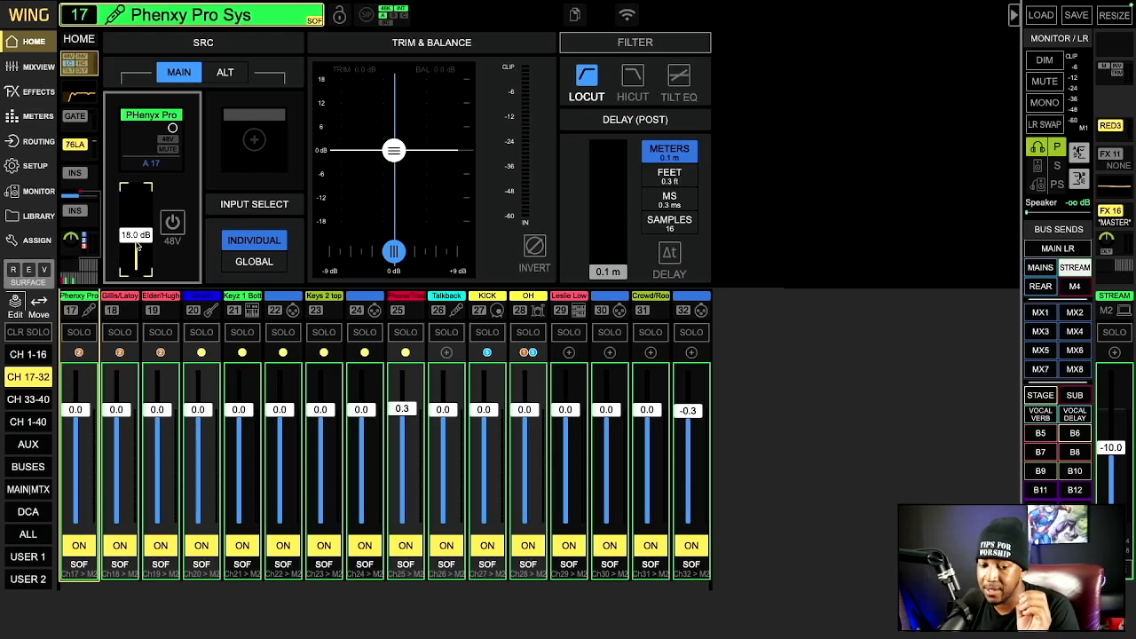
drag(135, 238, 142, 240)
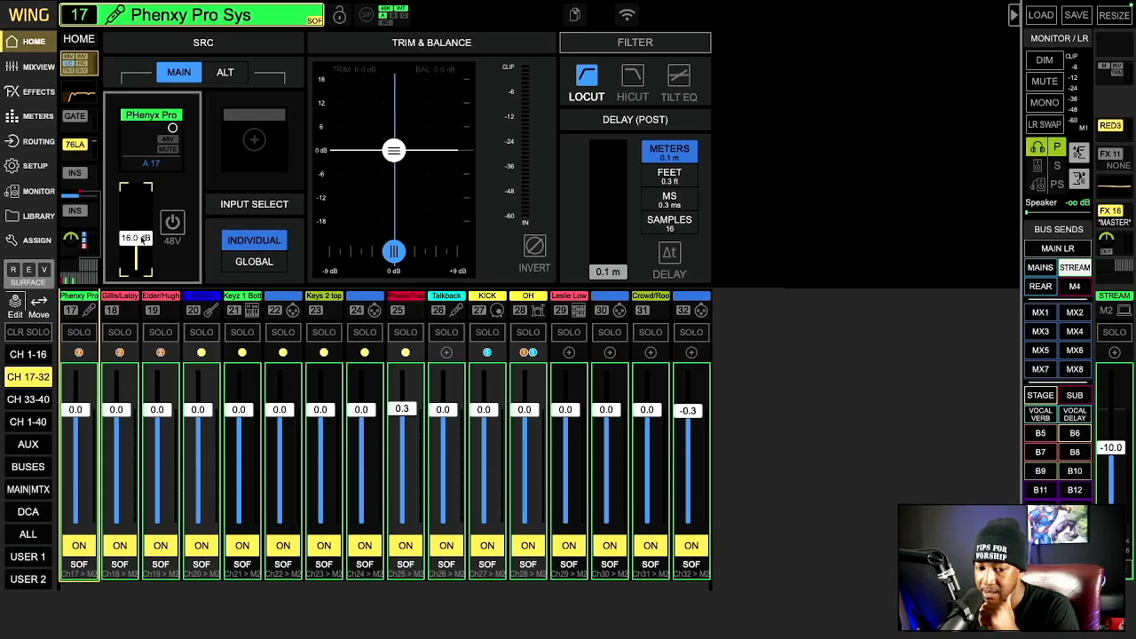
Check the input settings of channels 18 and 19 and of the bass on channel 20
click(127, 304)
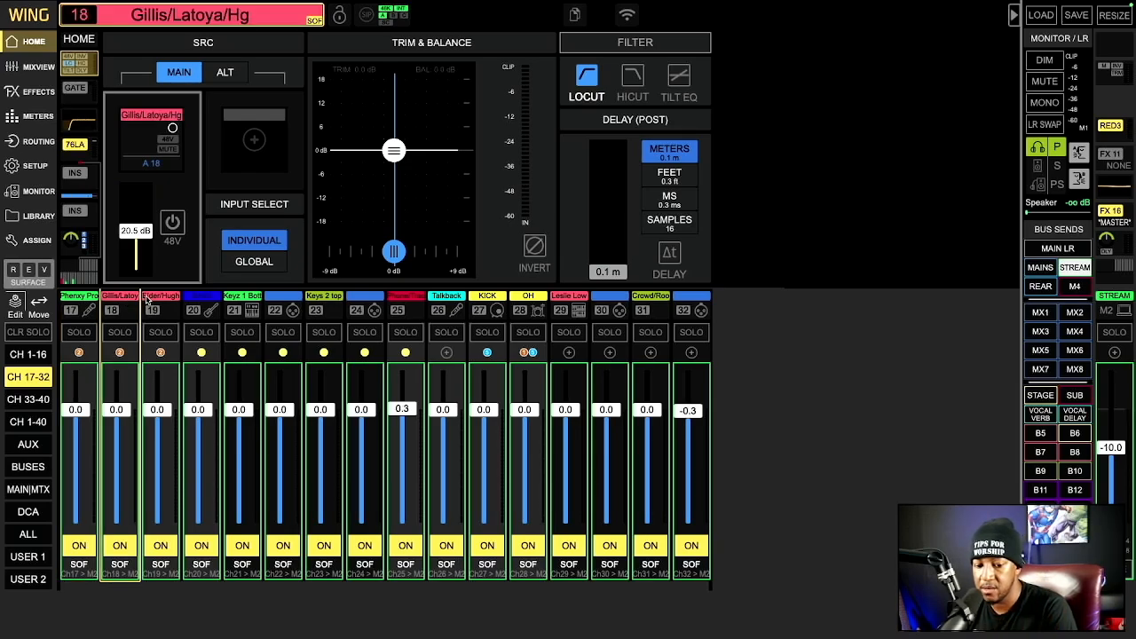
click(151, 304)
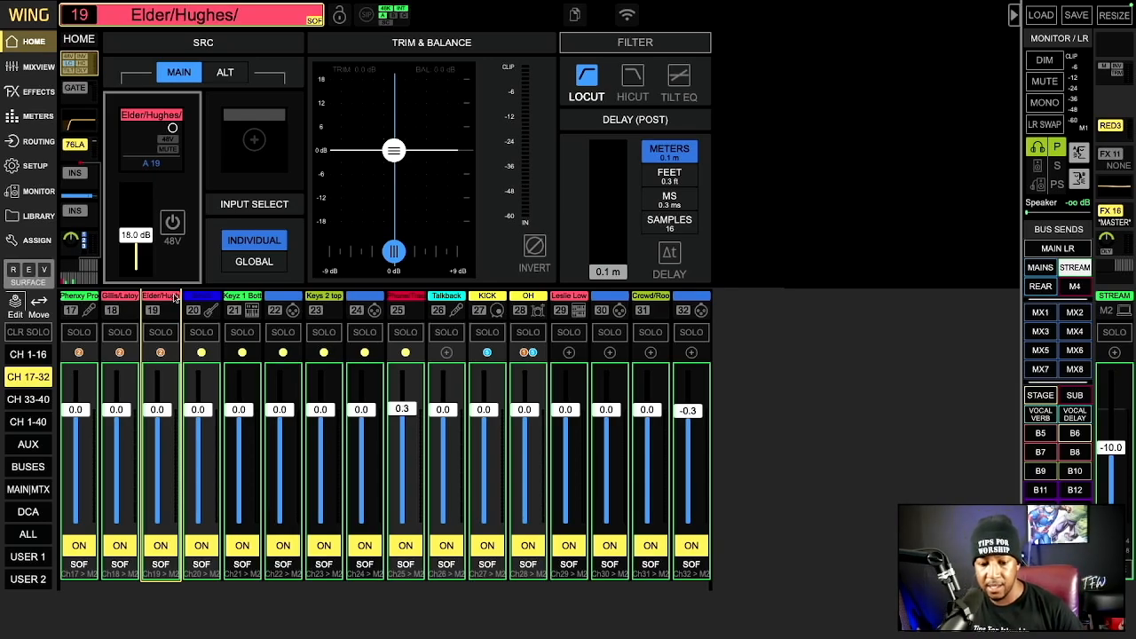
click(202, 301)
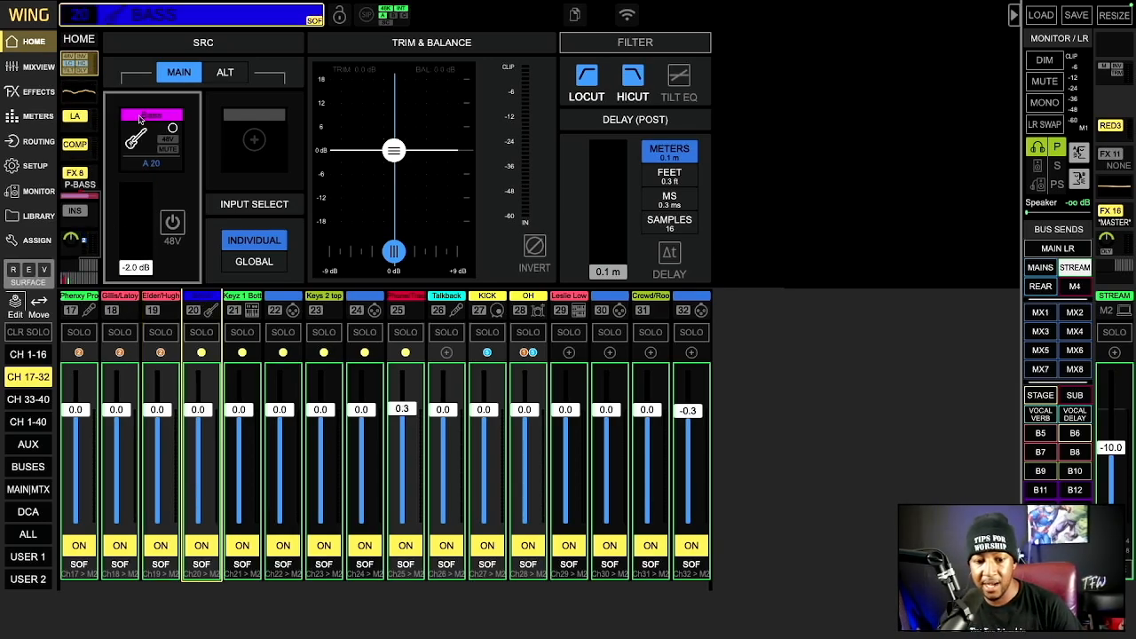
Examine the bass channel's LA Leveler, WING Compressor, Psycho Bass insert, main sends, overview and input filters
click(88, 124)
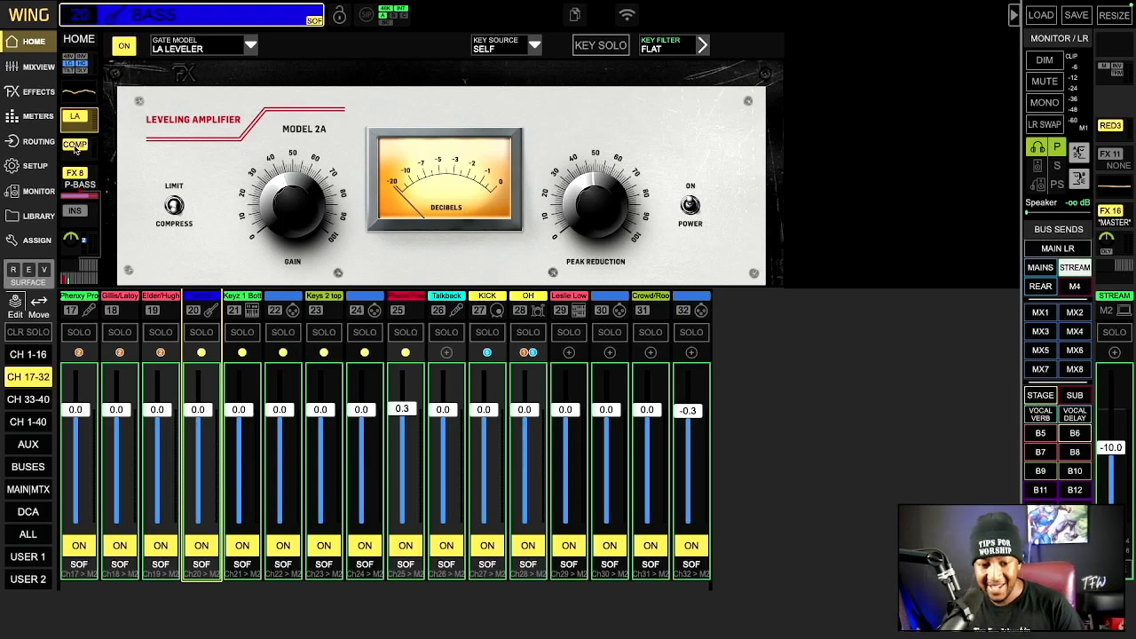
click(76, 146)
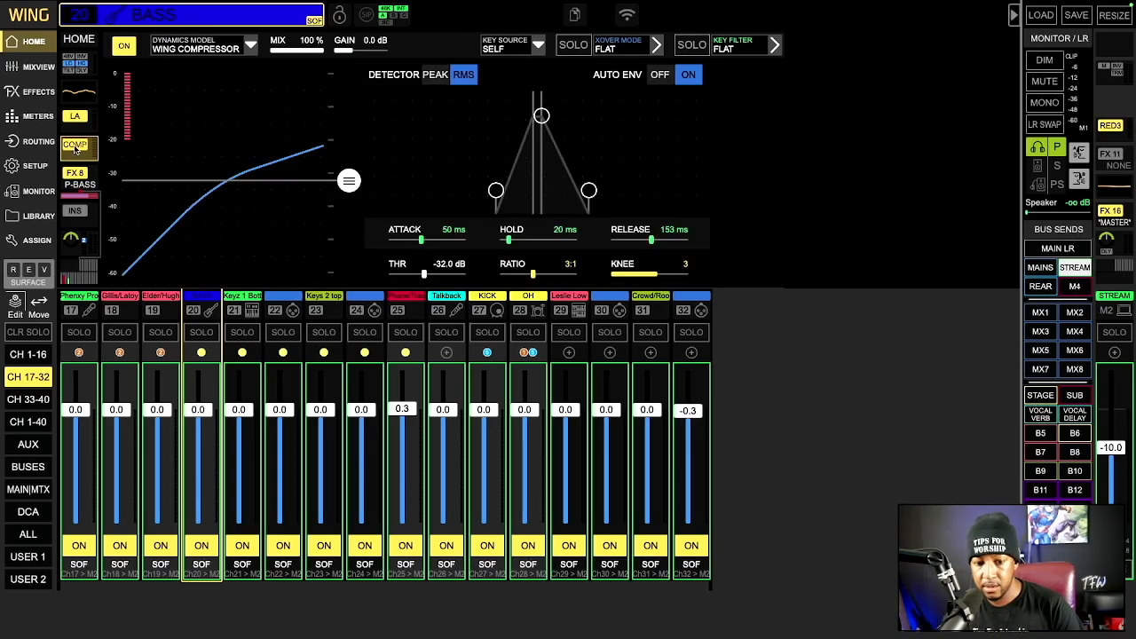
click(74, 177)
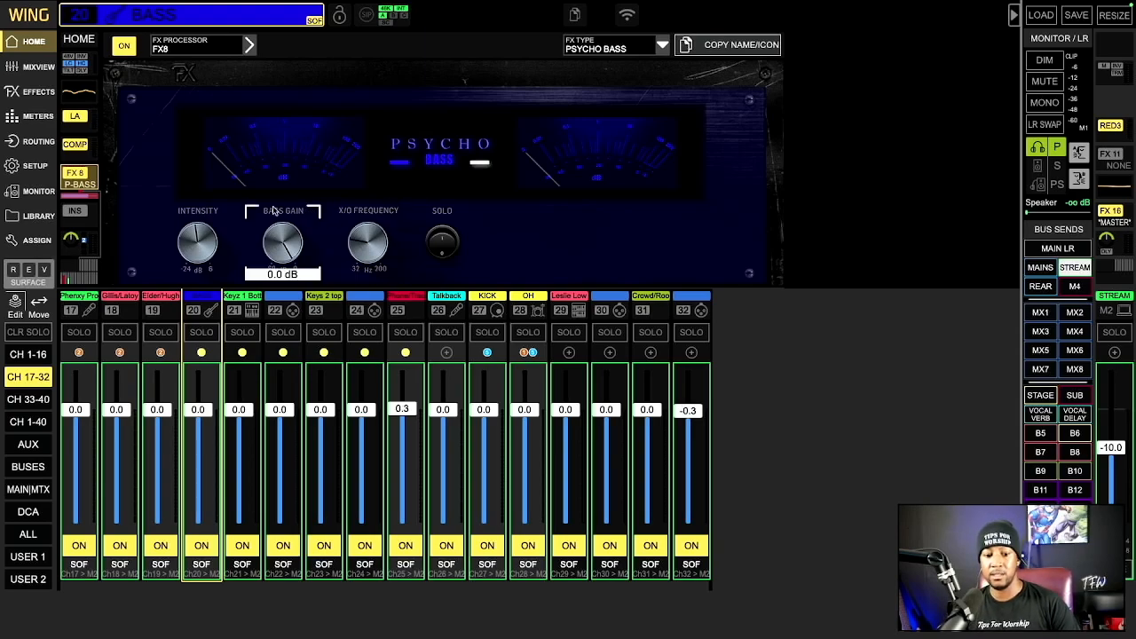
click(91, 211)
click(85, 240)
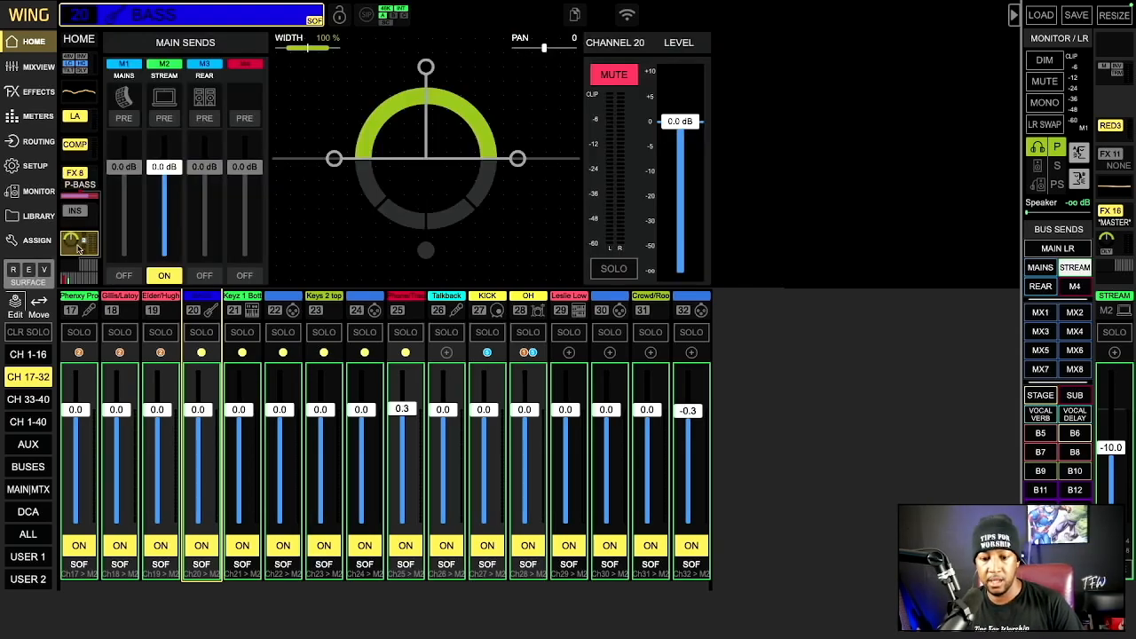
click(78, 35)
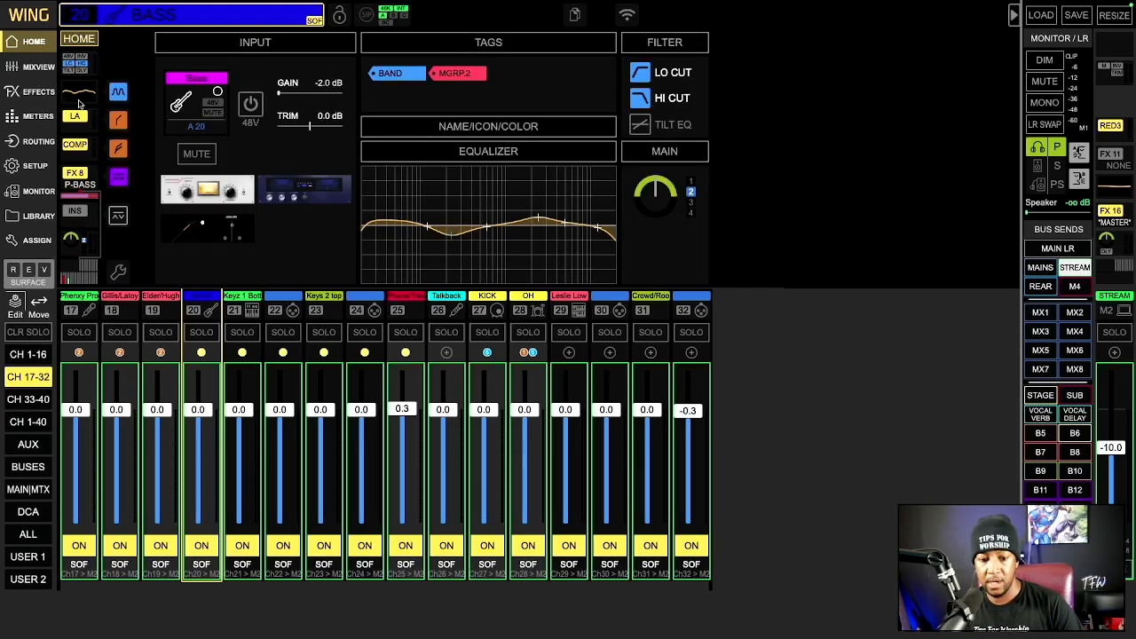
click(82, 62)
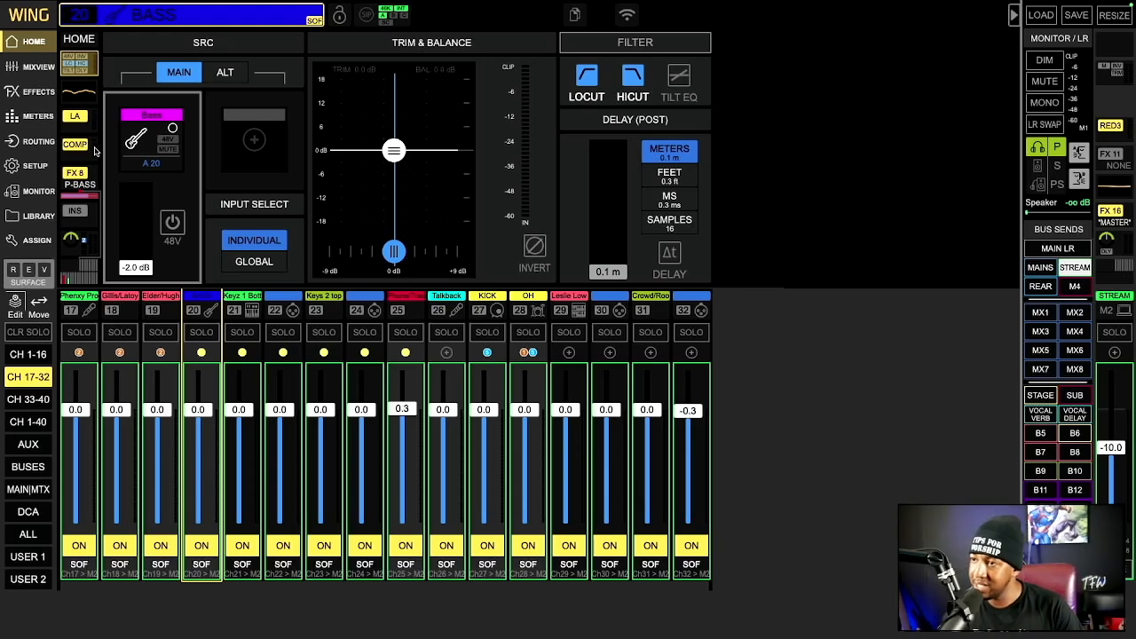
Review channel 21's input settings, EQ and LA Leveler, and channel 23's WING Compressor and EQ
click(249, 312)
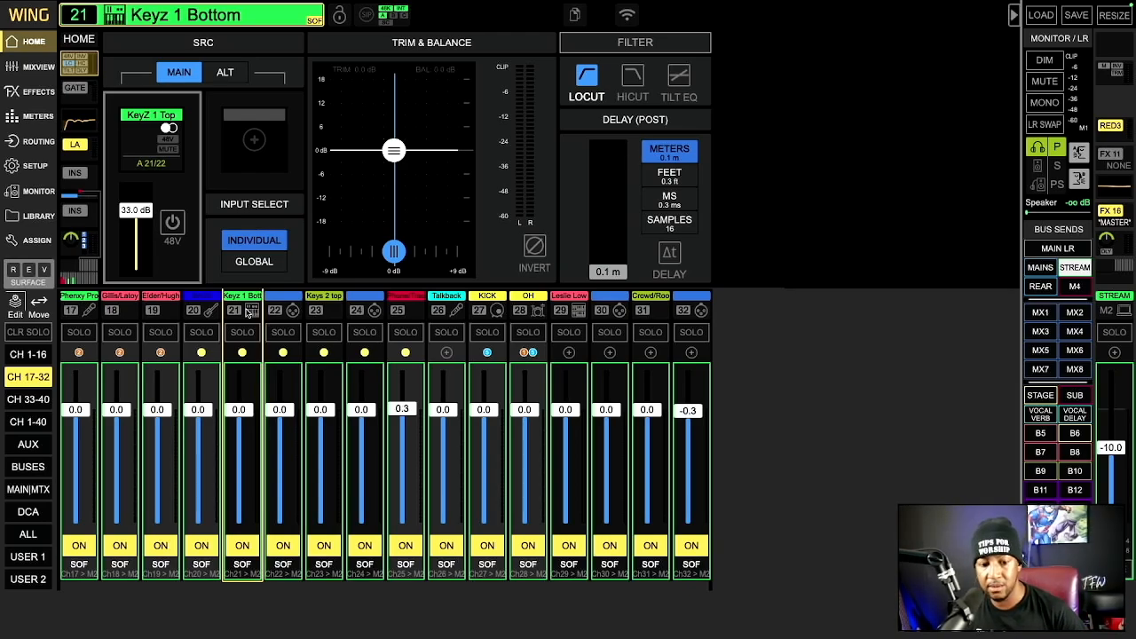
click(79, 122)
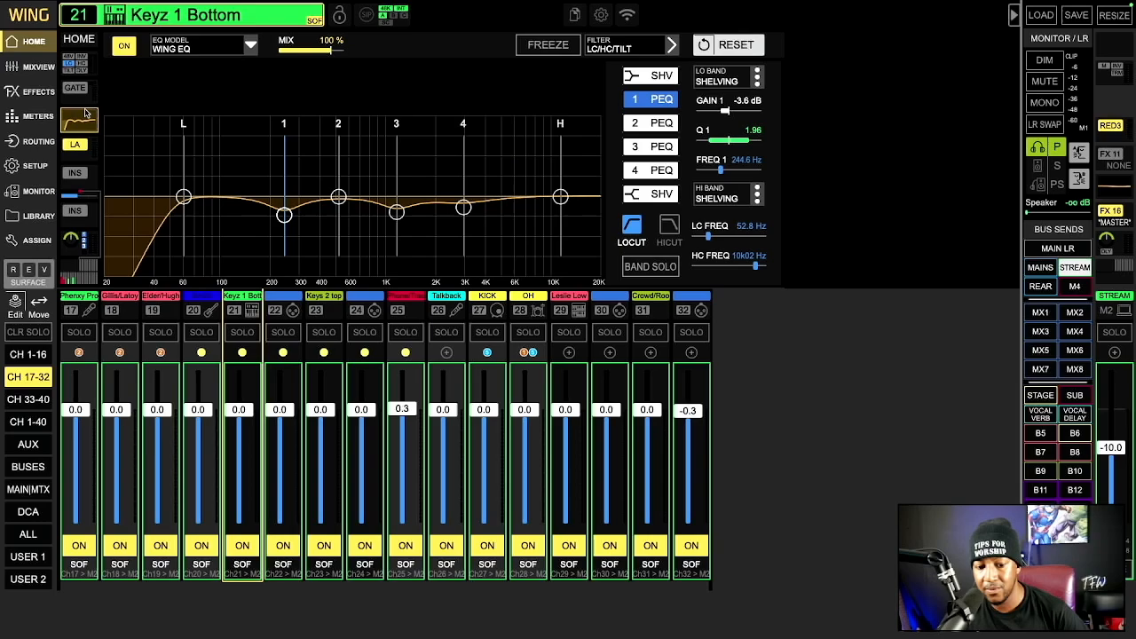
click(77, 152)
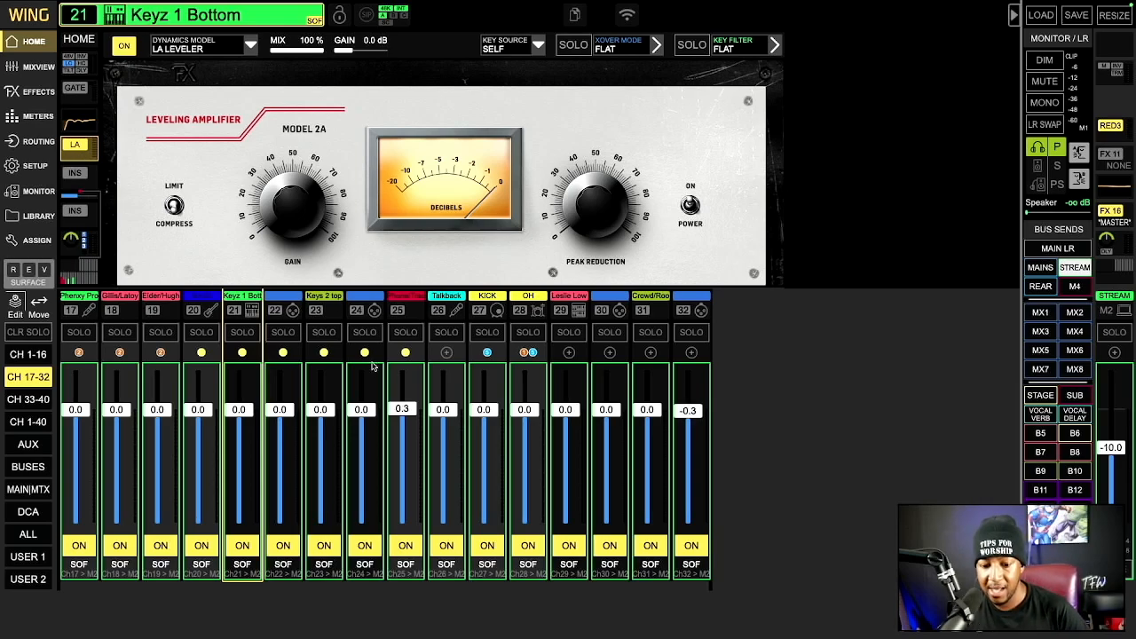
click(324, 309)
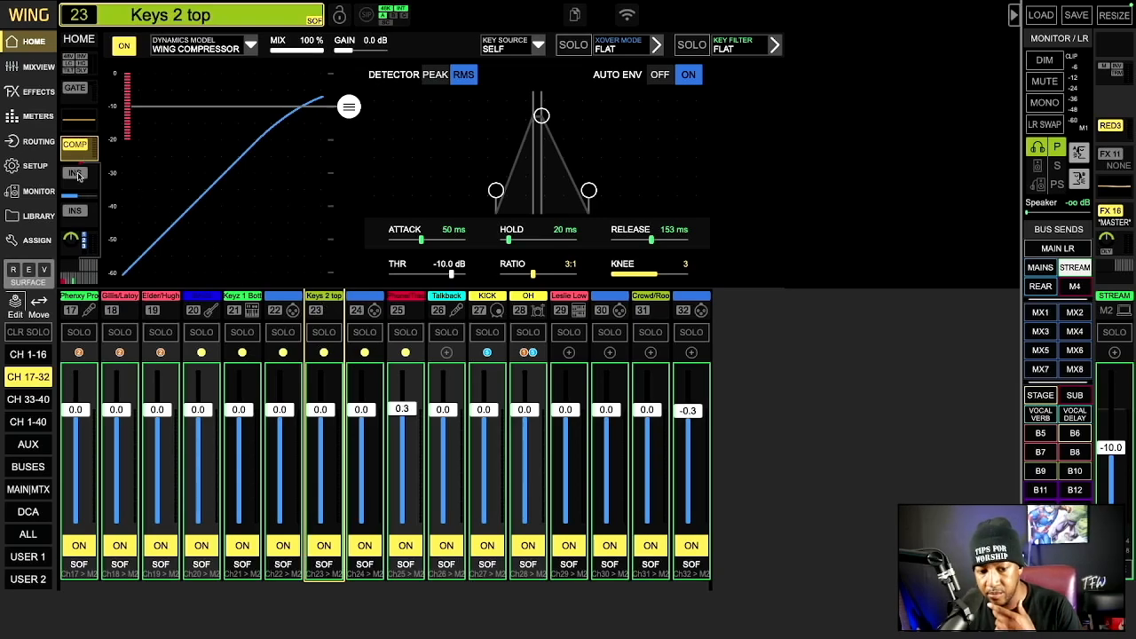
click(77, 123)
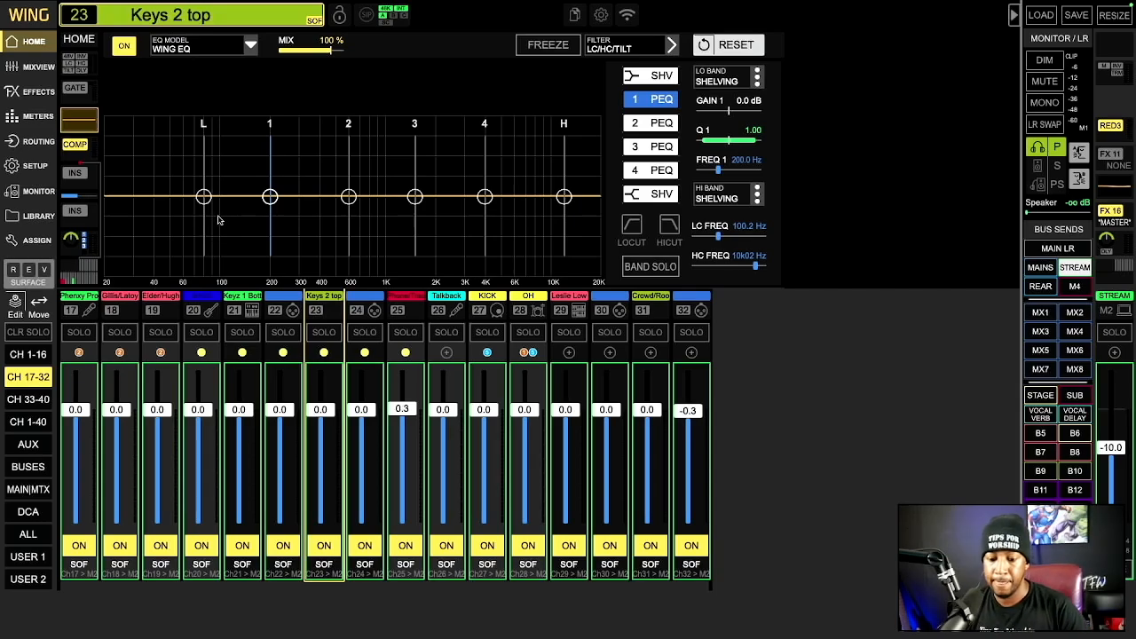
Check channel 24's EQ and compare the channel overviews of channels 24, 23 and 21
click(364, 307)
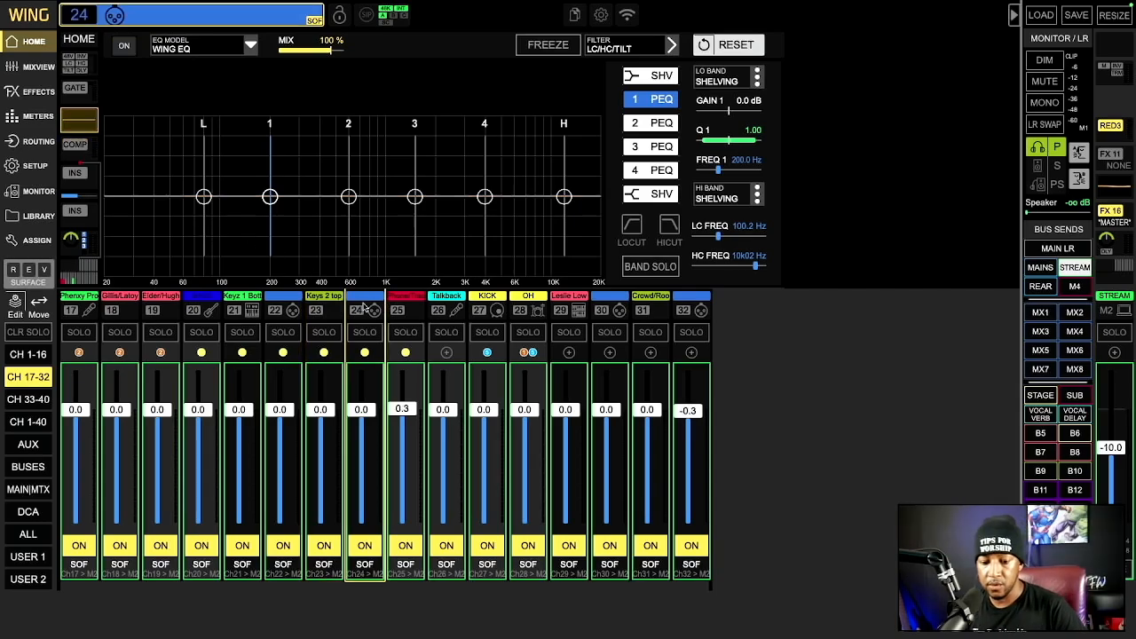
click(81, 45)
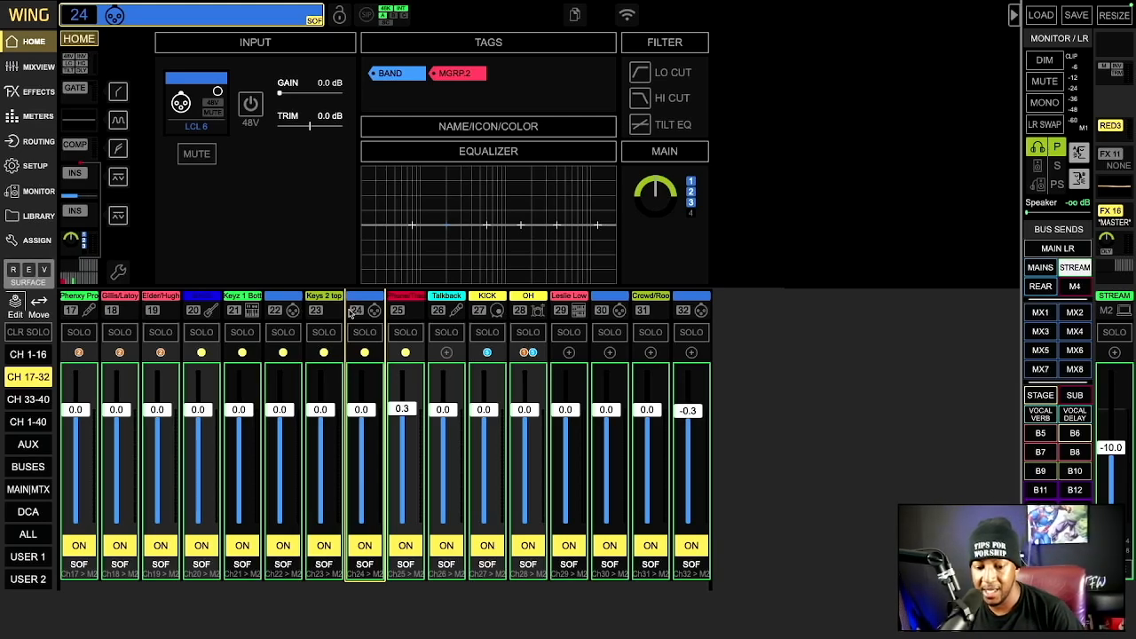
click(332, 310)
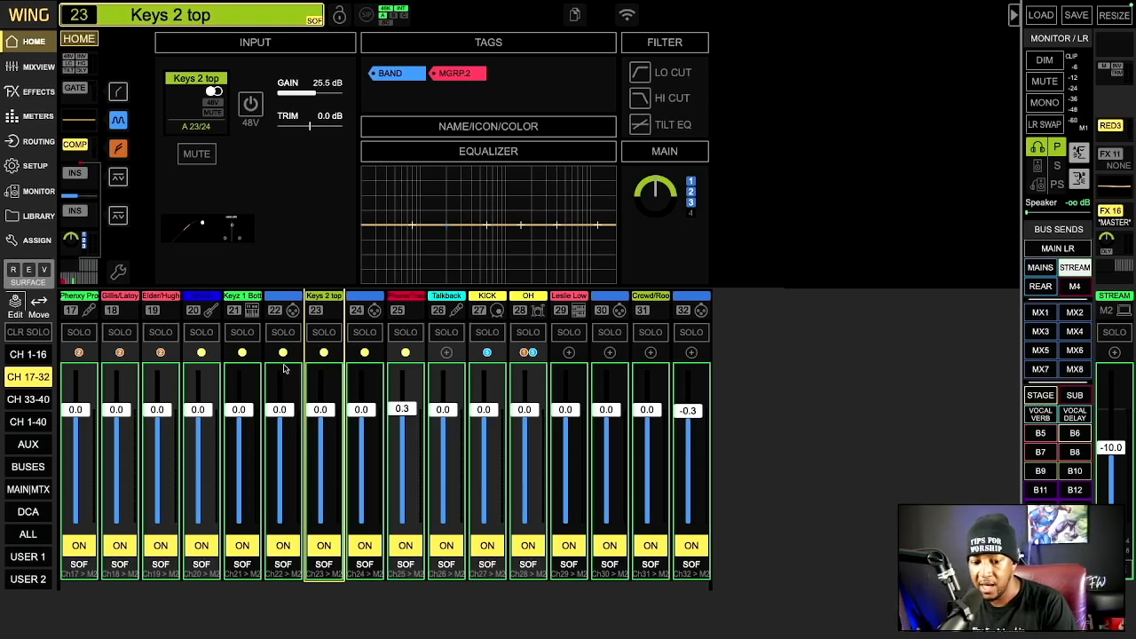
click(250, 306)
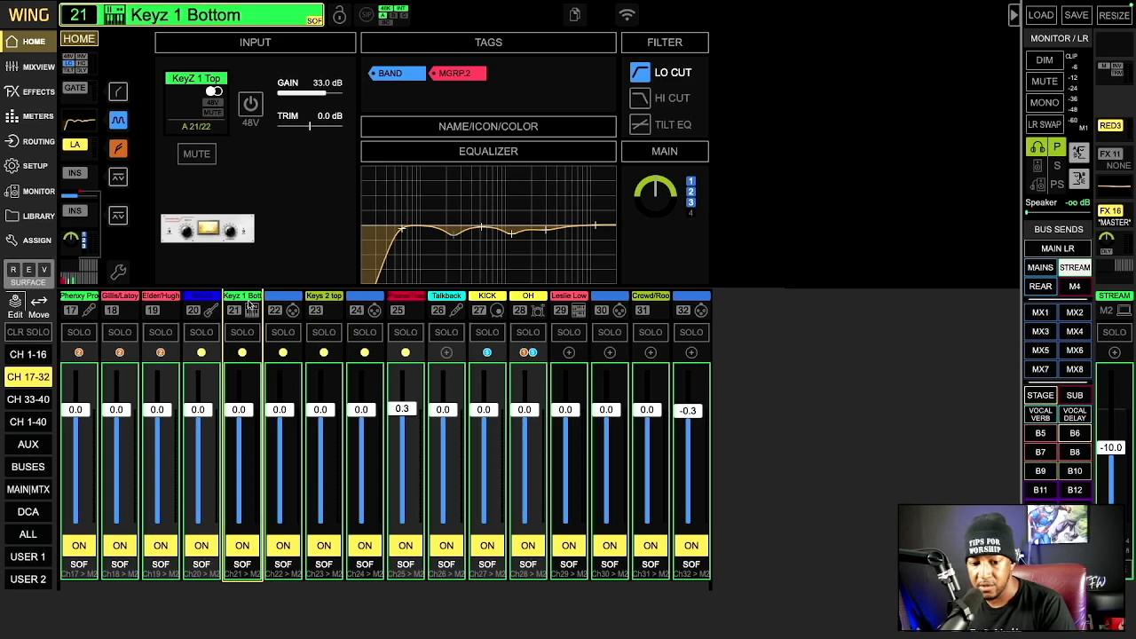
Check the input settings of channels 22 and 25 and examine the EQ of the Phone/Track channel
click(289, 306)
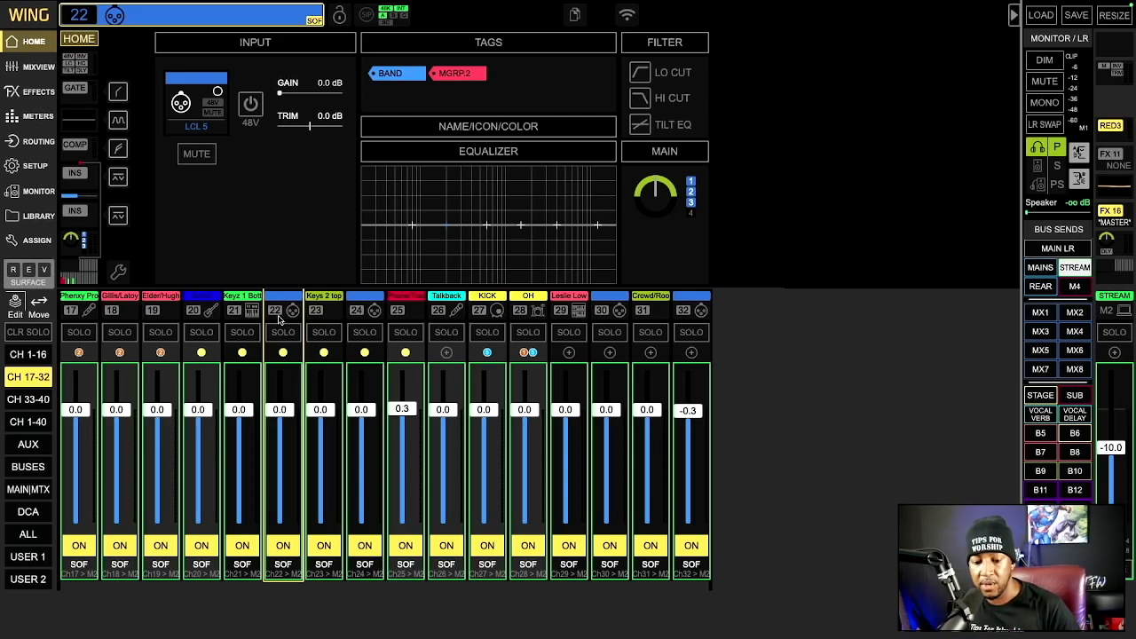
click(350, 310)
click(399, 311)
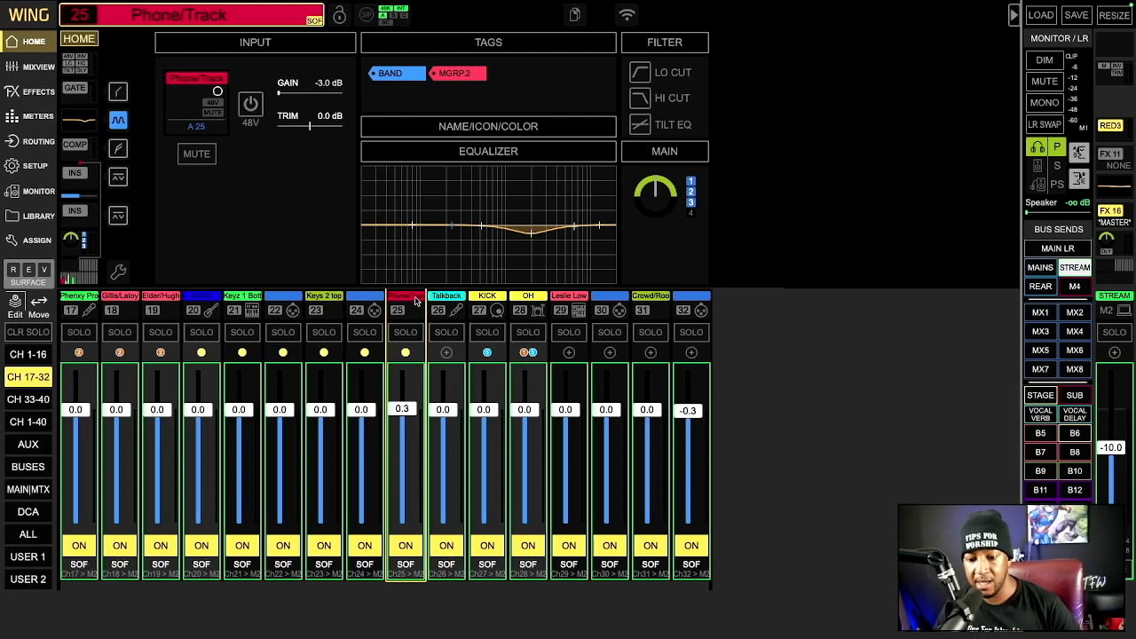
click(507, 211)
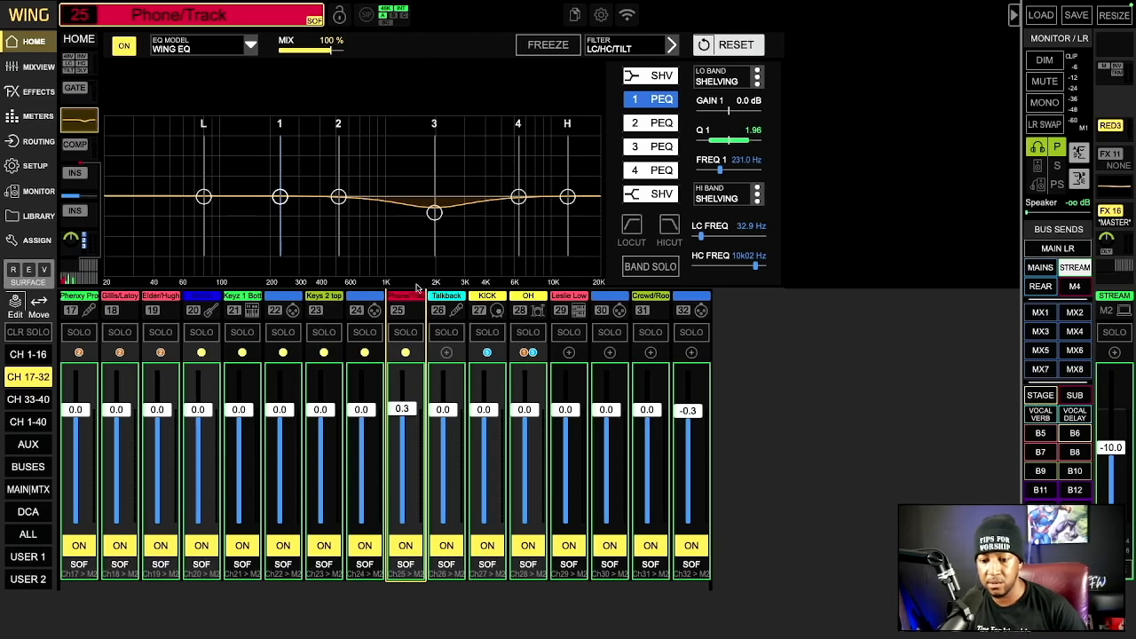
Review the Talkback channel's EQ, PSE/LA Combo, 76 Limiter Amp, first insert and channel overview
click(452, 316)
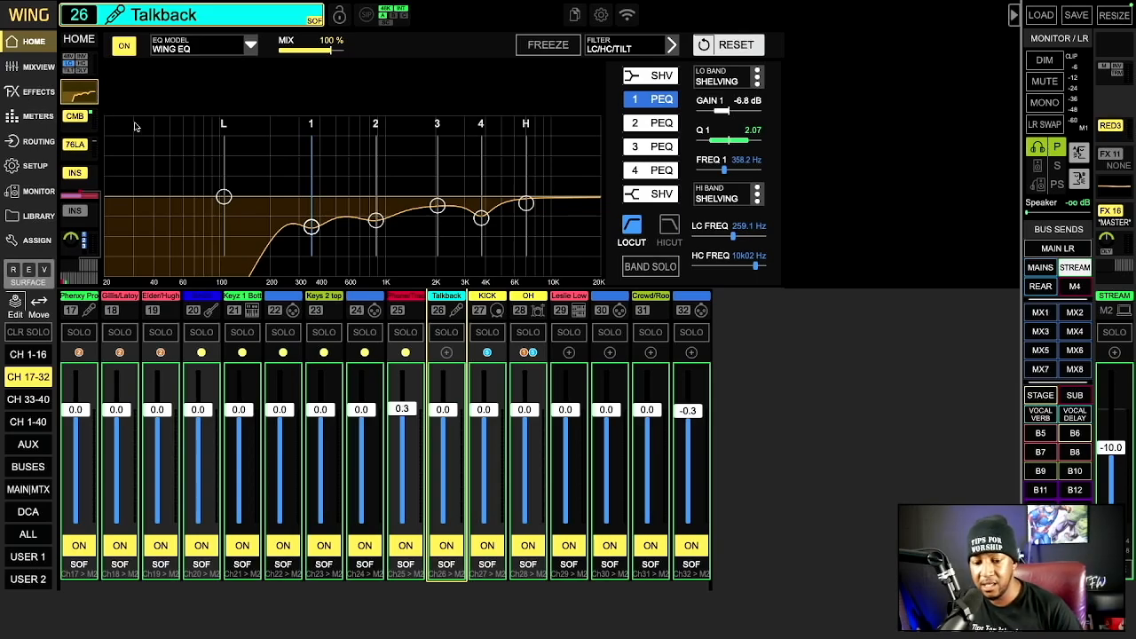
click(76, 116)
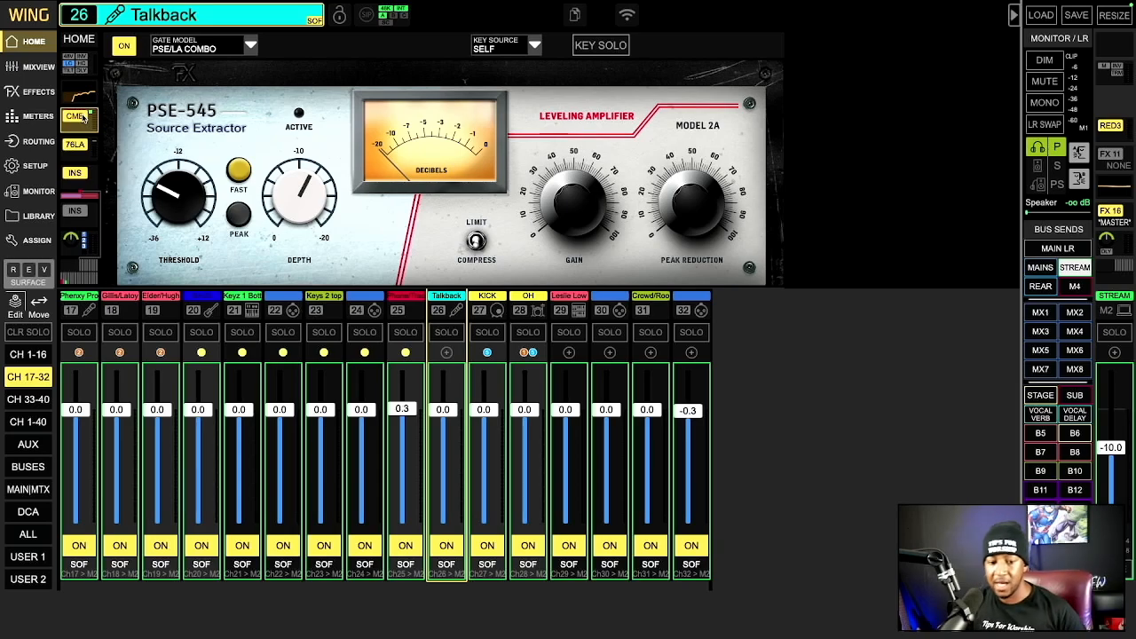
click(86, 146)
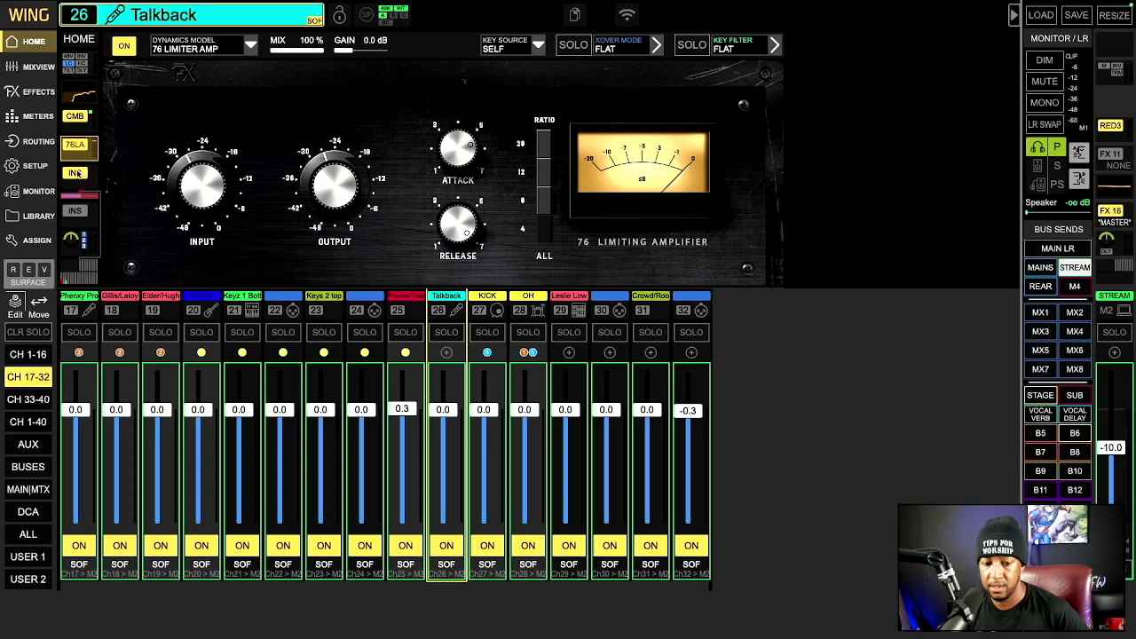
click(76, 174)
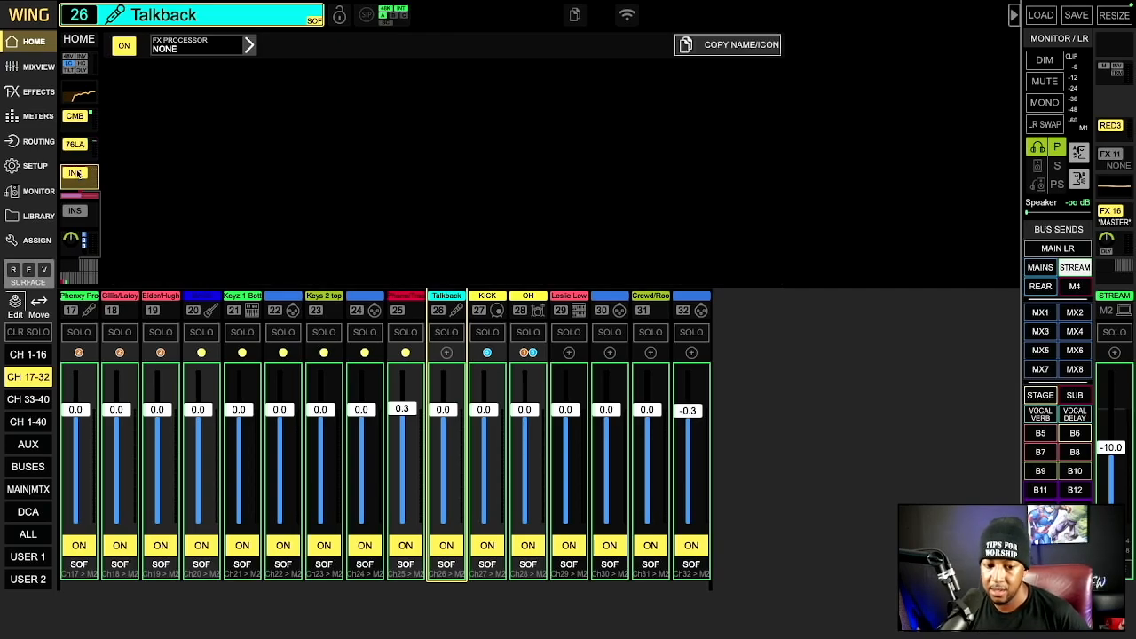
click(74, 64)
click(78, 41)
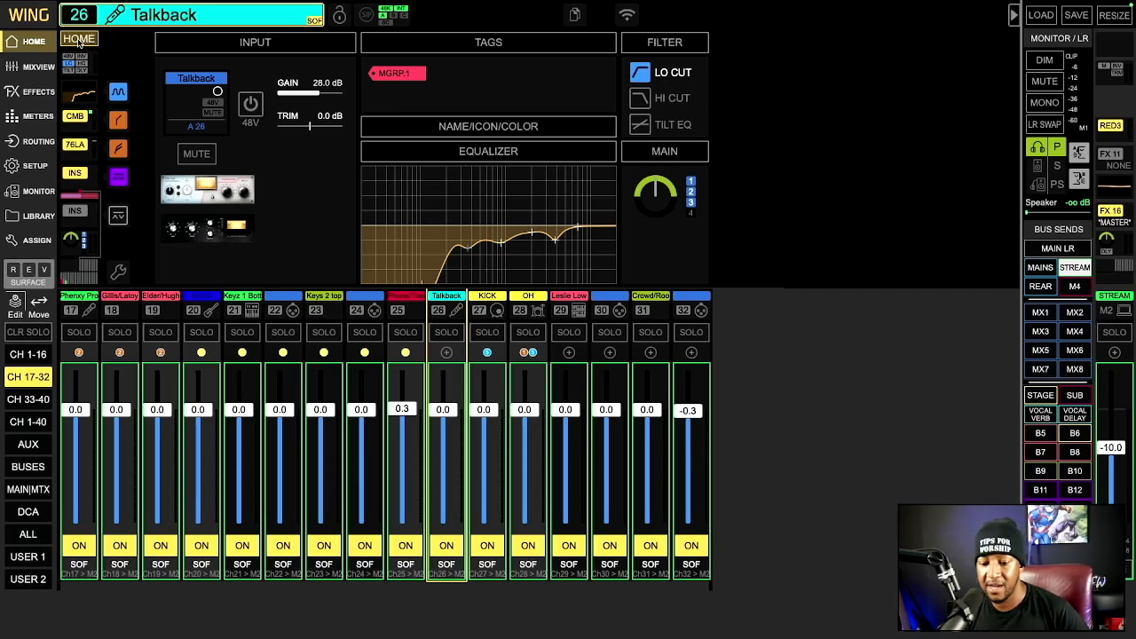
Examine the KICK channel's overview, Soul Analogue EQ, gate, B160 compressor and Psycho Bass insert
click(488, 308)
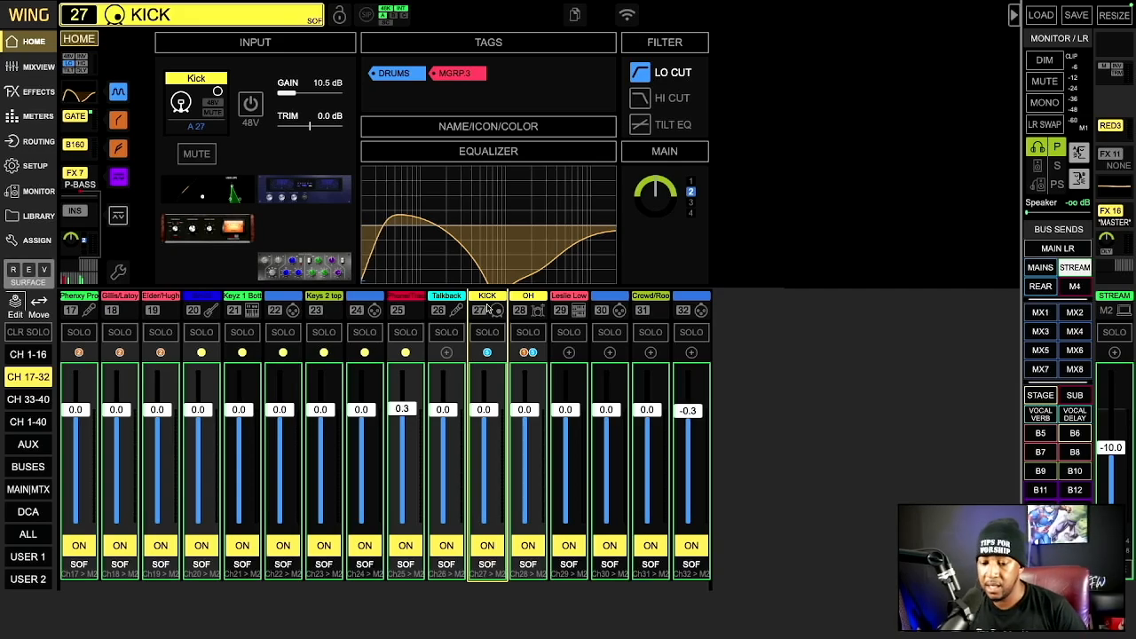
click(488, 209)
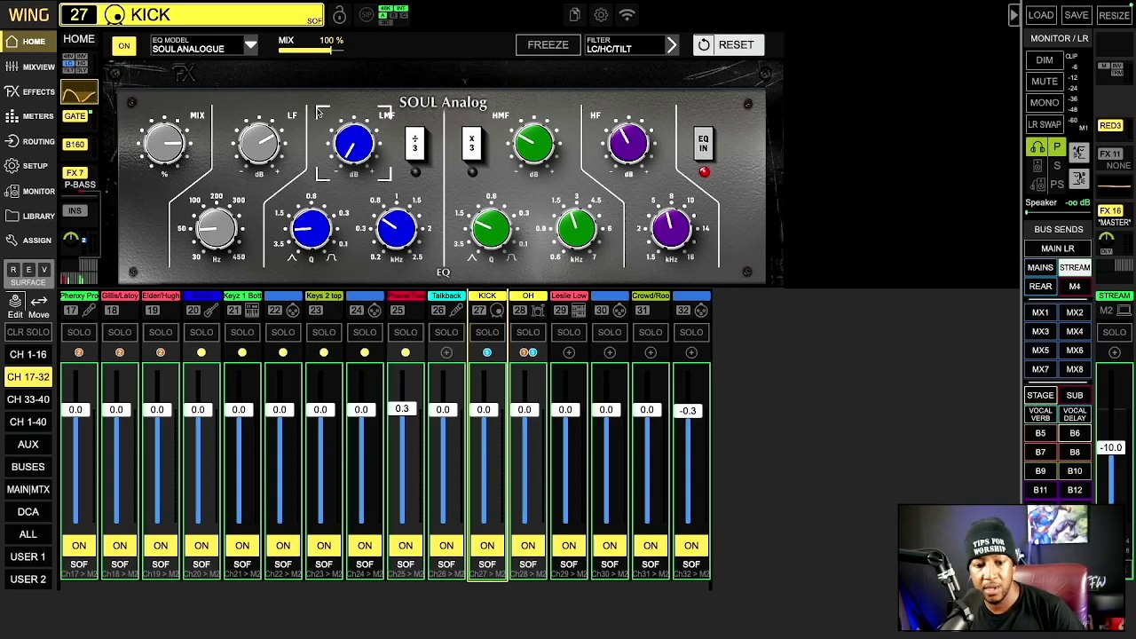
click(76, 116)
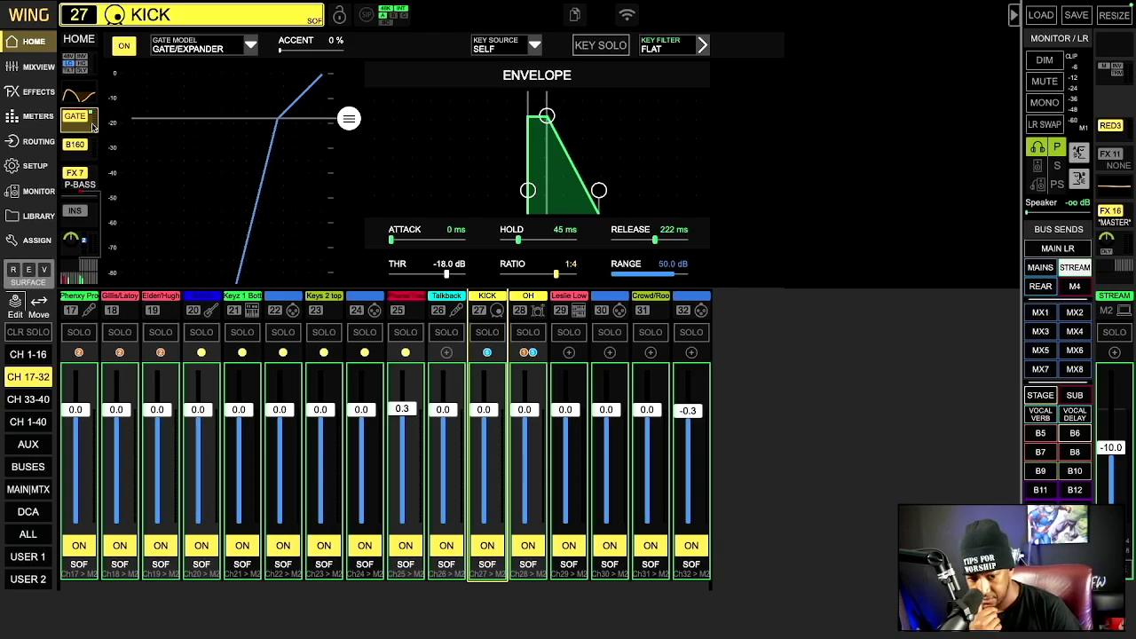
click(76, 95)
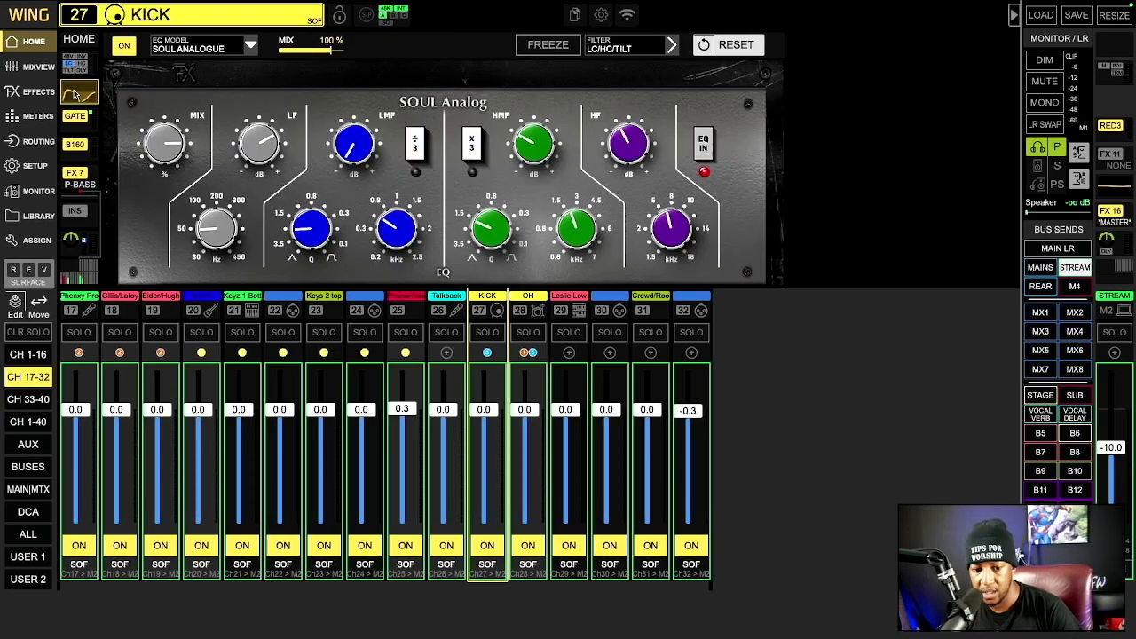
click(76, 144)
click(80, 177)
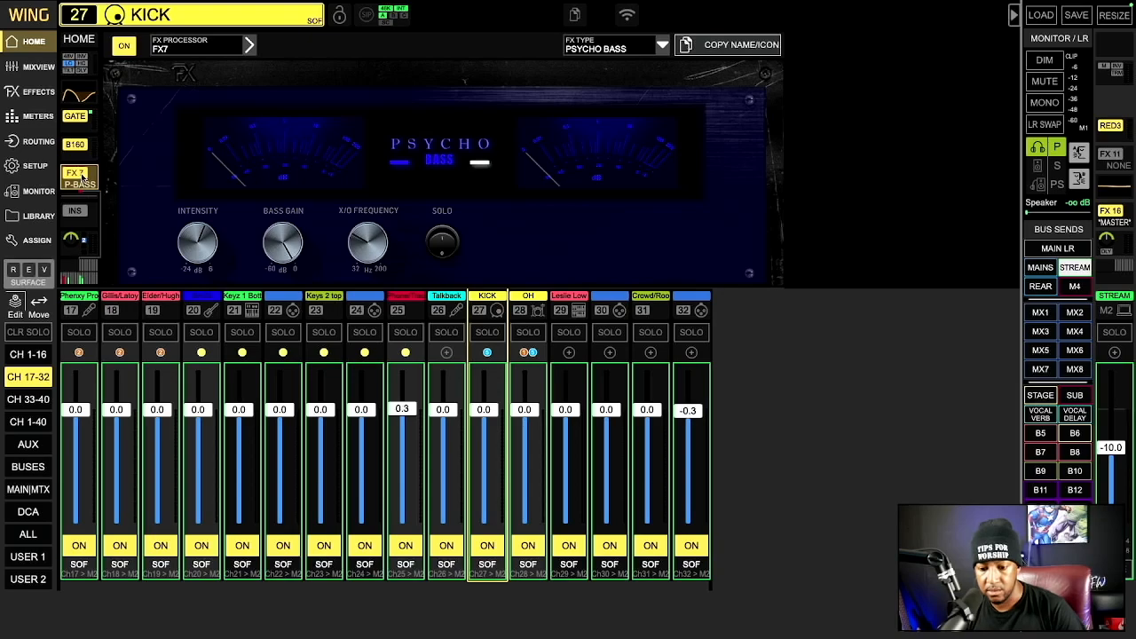
Review the OH channel's overview, WING EQ and 76 Limiter Amp on channel 28
click(535, 310)
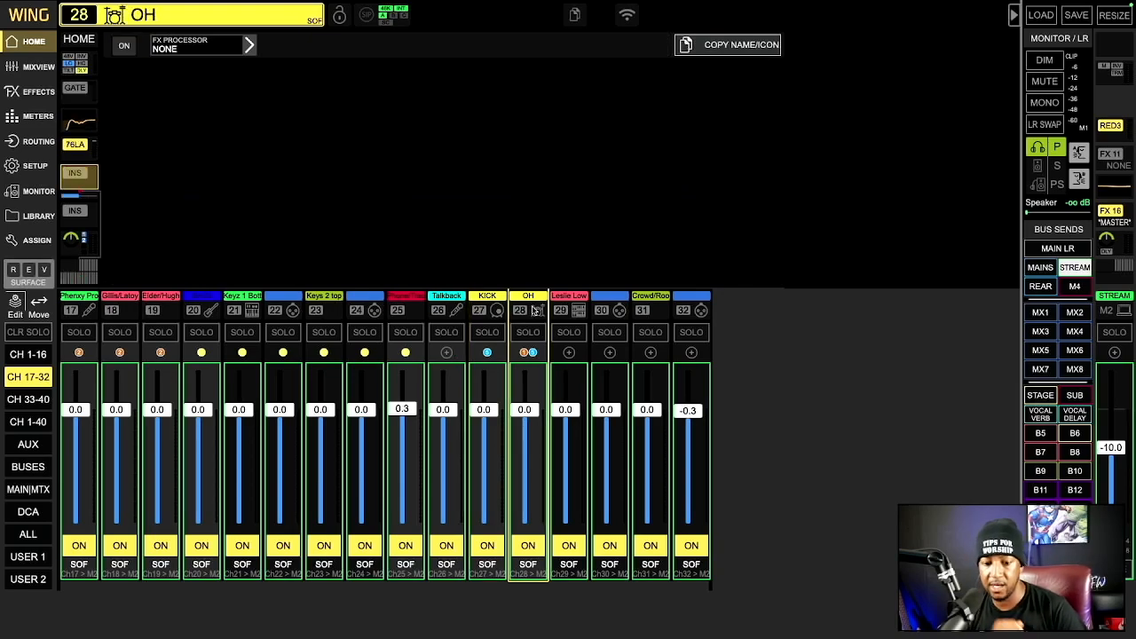
click(76, 41)
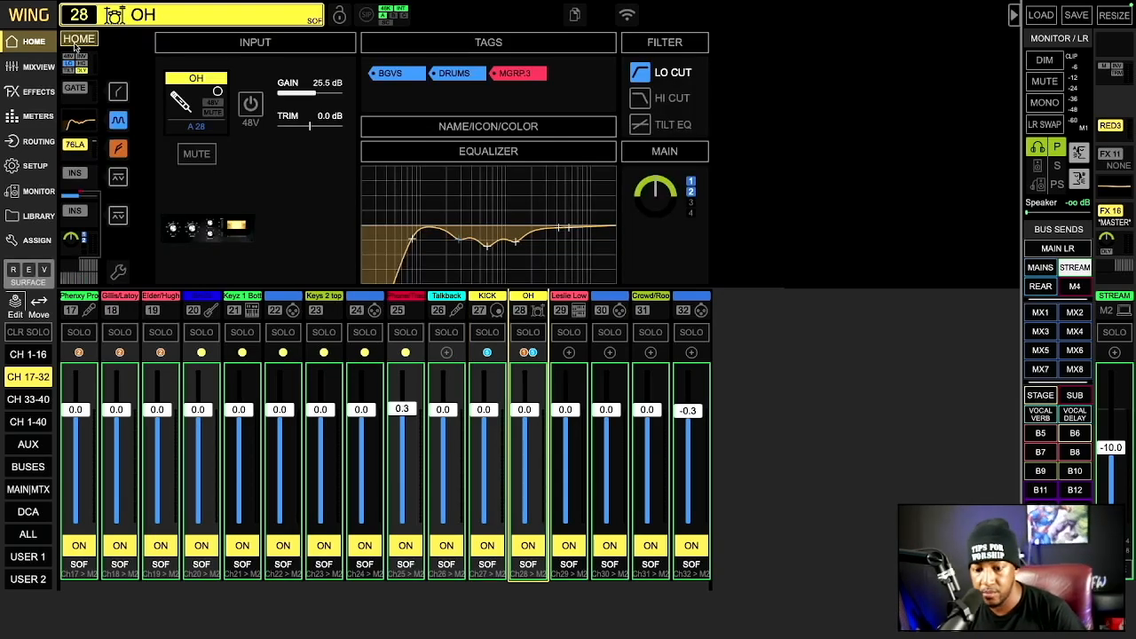
click(81, 125)
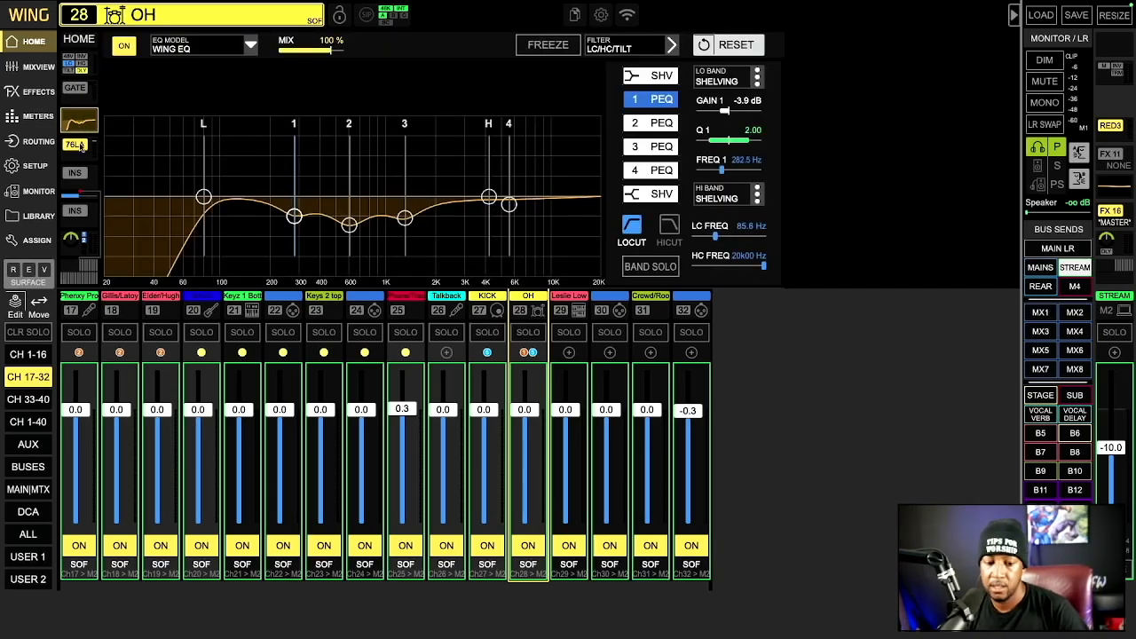
click(83, 178)
click(77, 149)
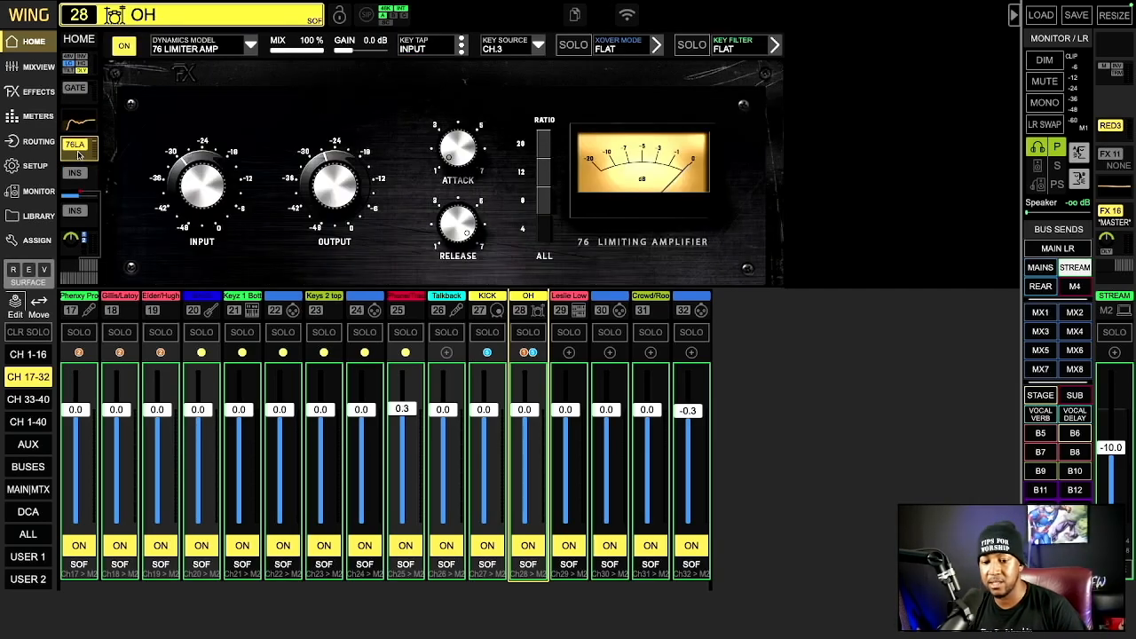
Rename channel 29 as Leslie
click(573, 307)
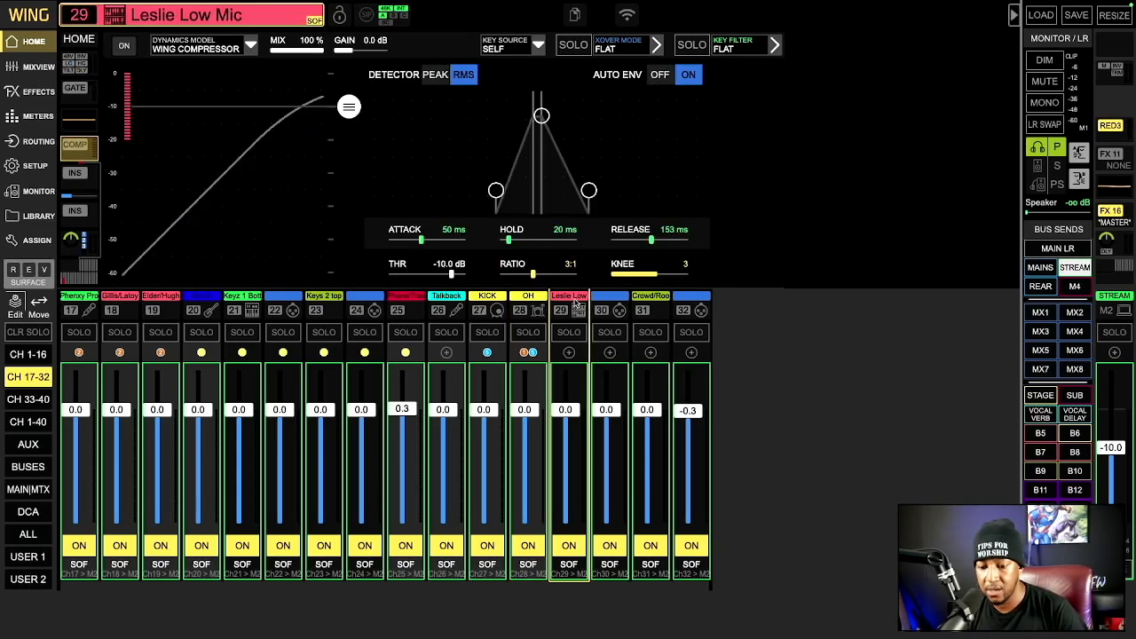
click(78, 39)
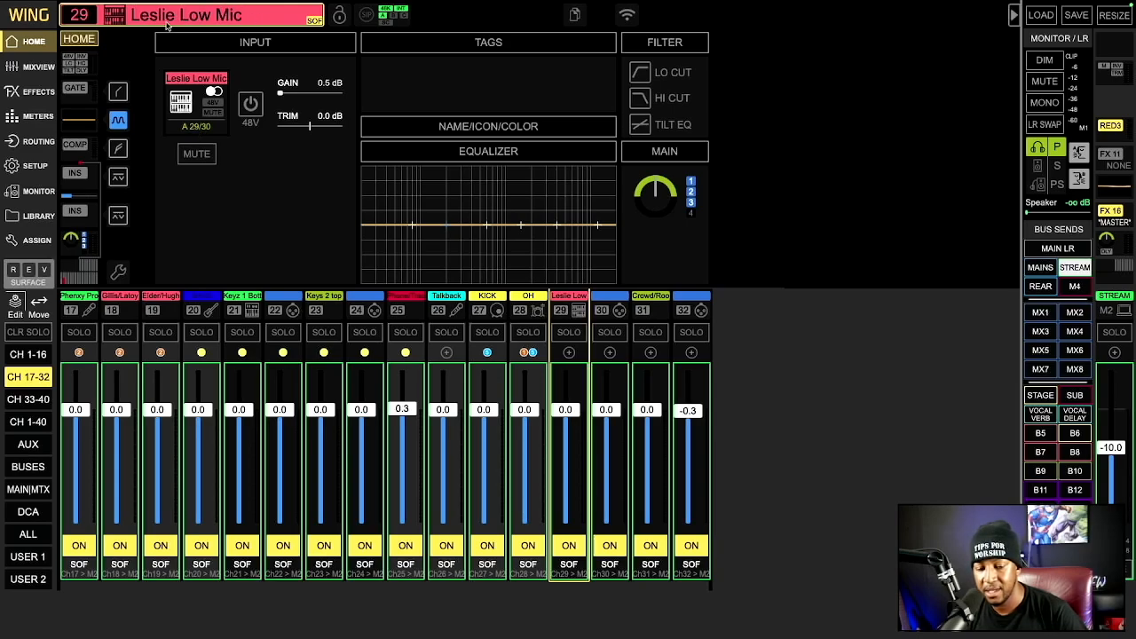
click(450, 131)
click(481, 169)
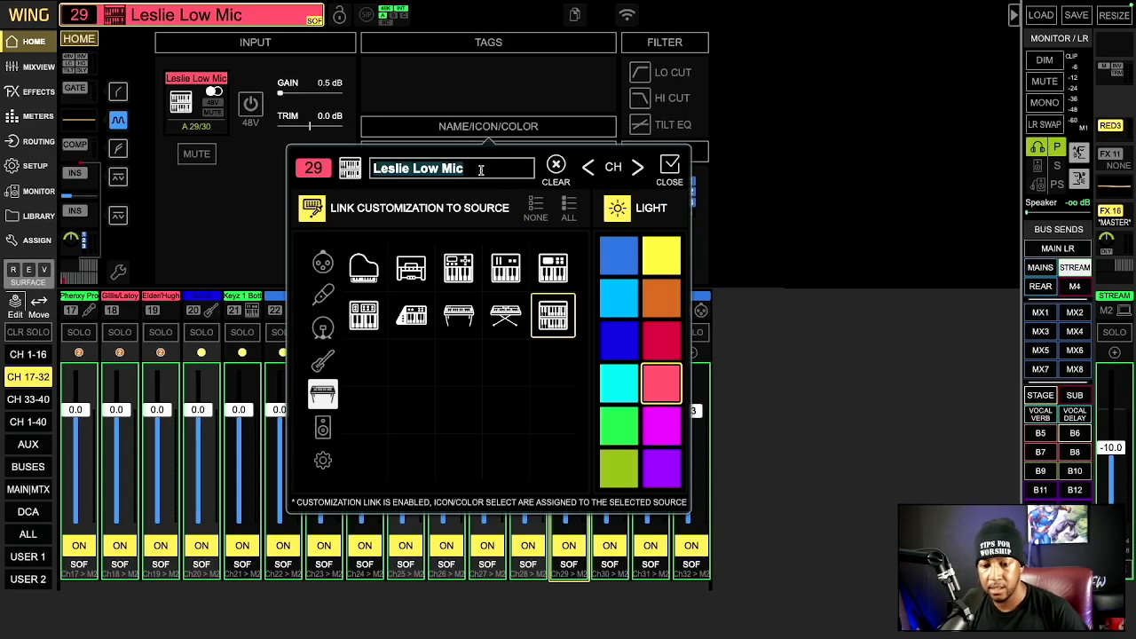
click(481, 170)
key(BackSpace)
key(BackSpace)
key(BackSpace)
key(BackSpace)
key(BackSpace)
key(BackSpace)
key(BackSpace)
key(BackSpace)
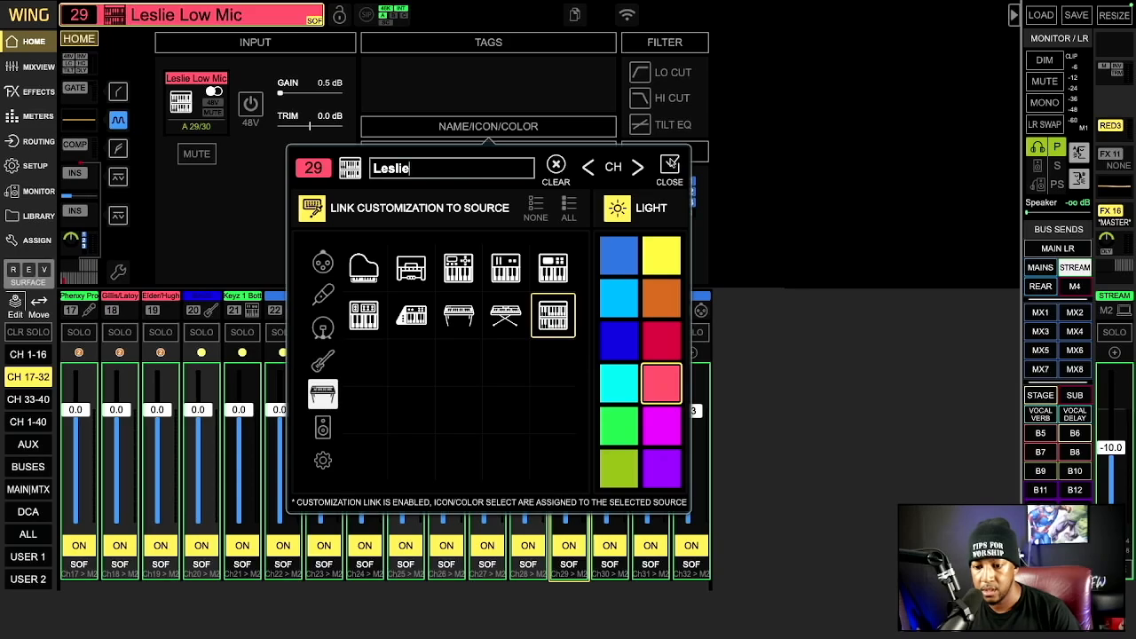
click(671, 165)
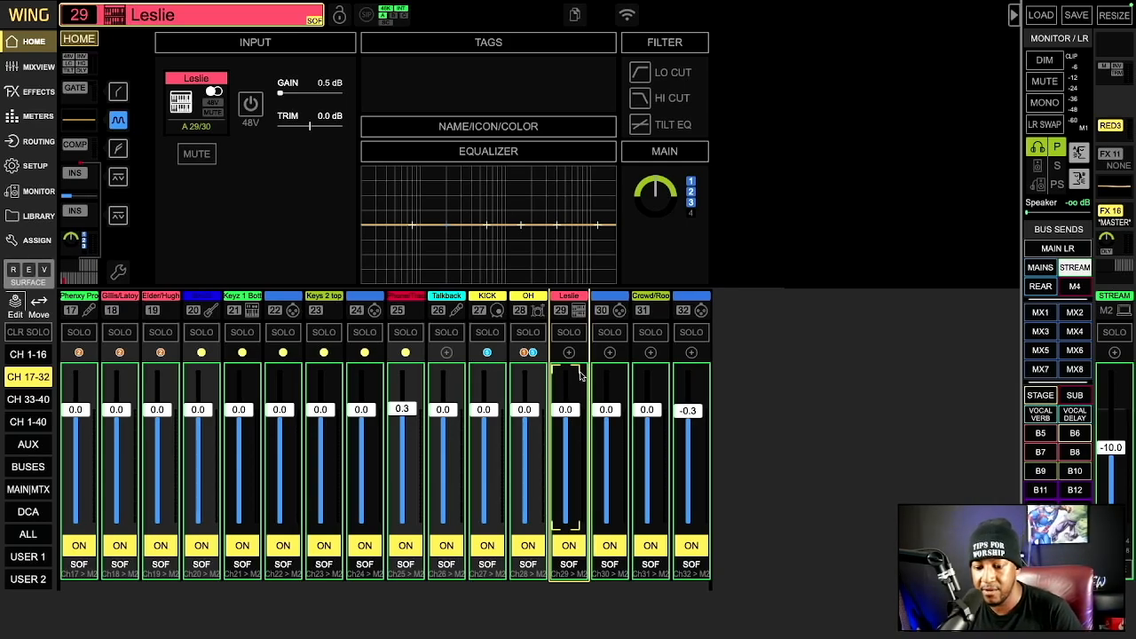
Check the overviews of channels 30, 31 and 32 and compare the EQs of the Leslie and Crowd/Room channels
click(612, 310)
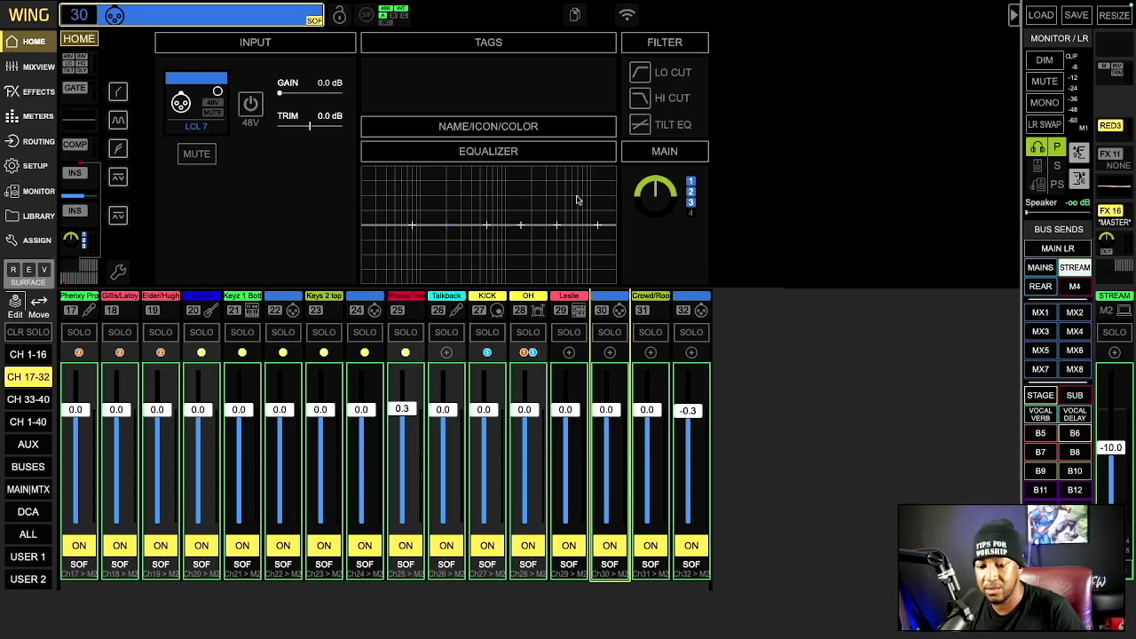
click(640, 304)
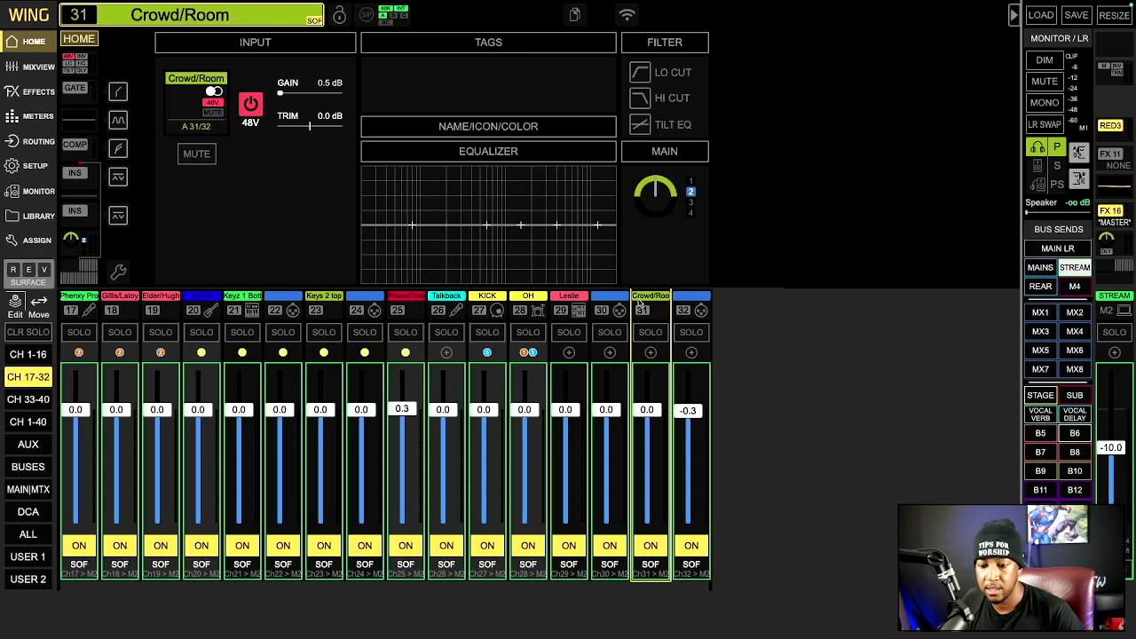
click(575, 300)
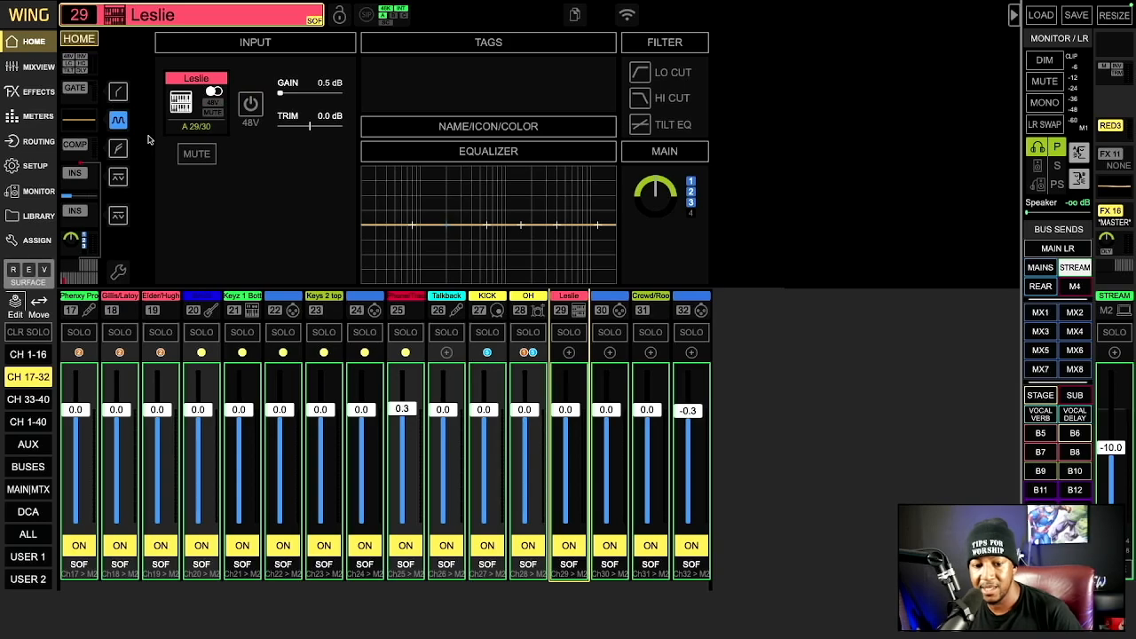
click(79, 120)
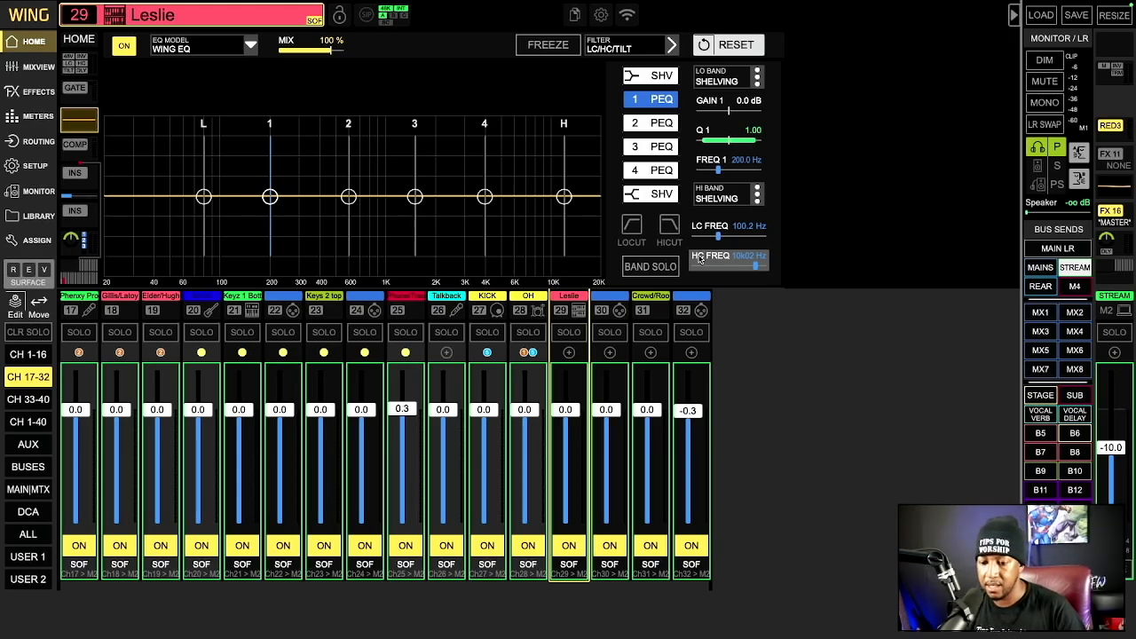
click(658, 308)
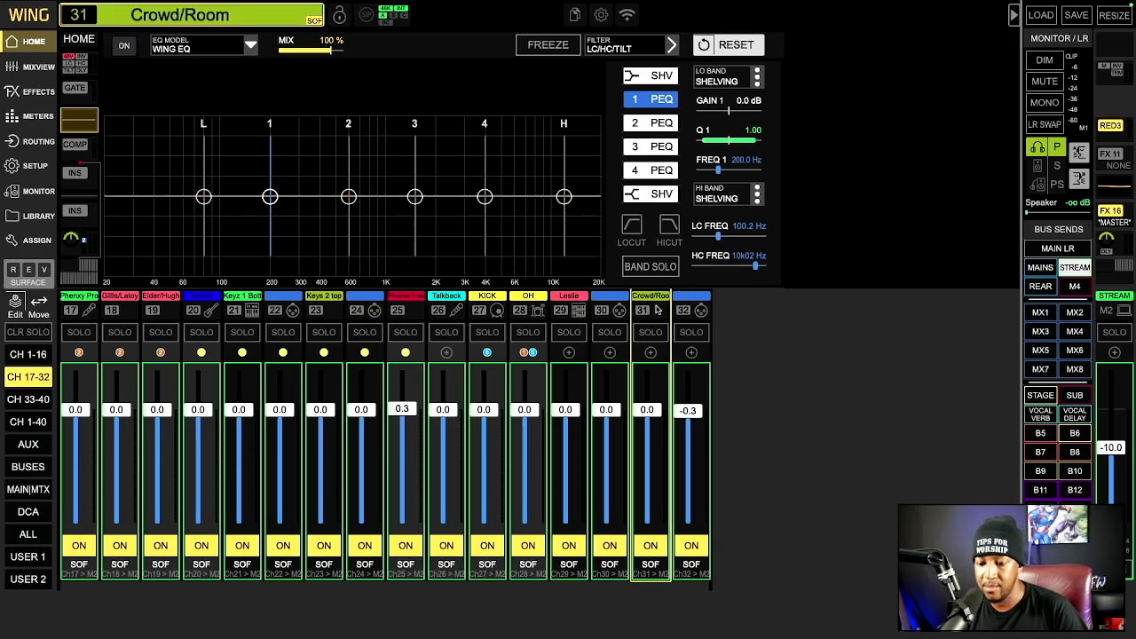
click(68, 47)
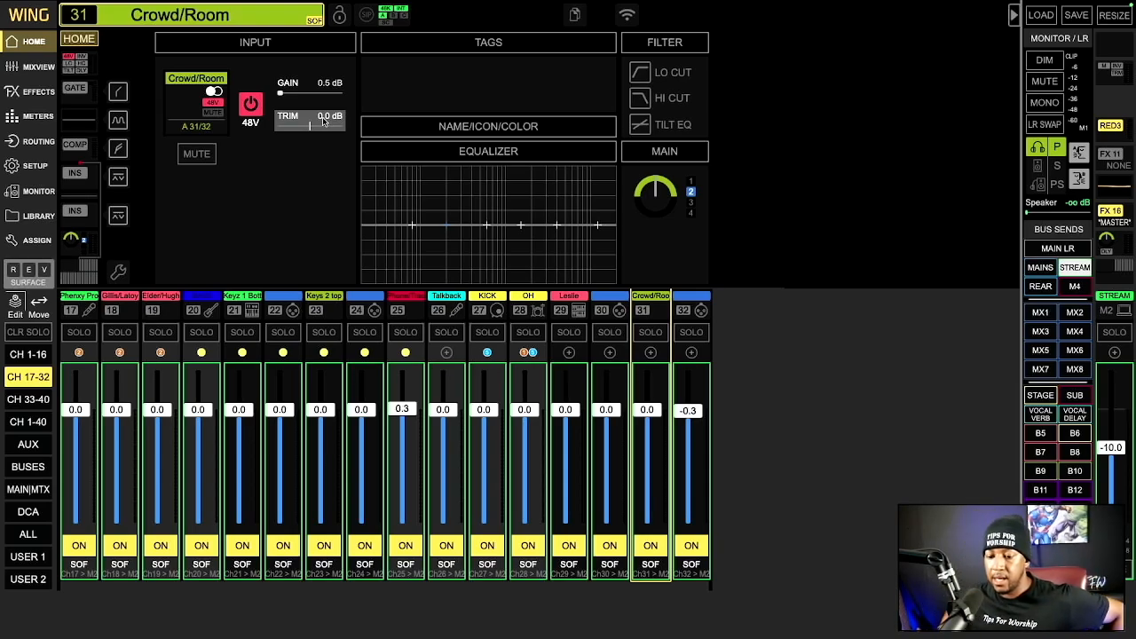
click(697, 309)
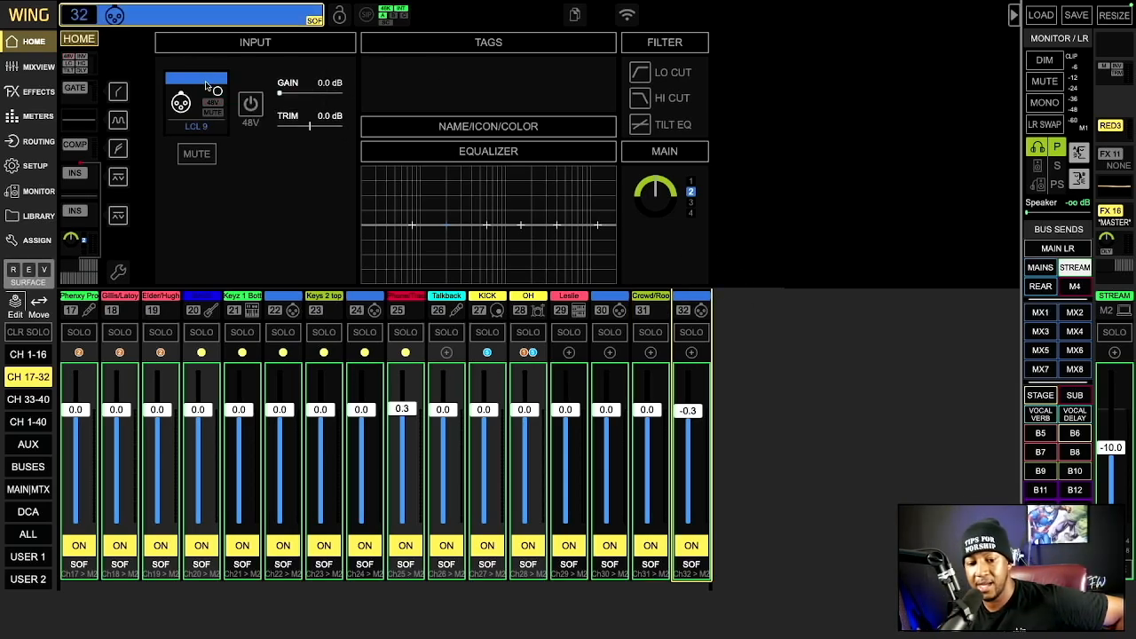
Show channels 33 to 40 and compare the input settings and main assignments of Music channels 33 and 34
click(40, 399)
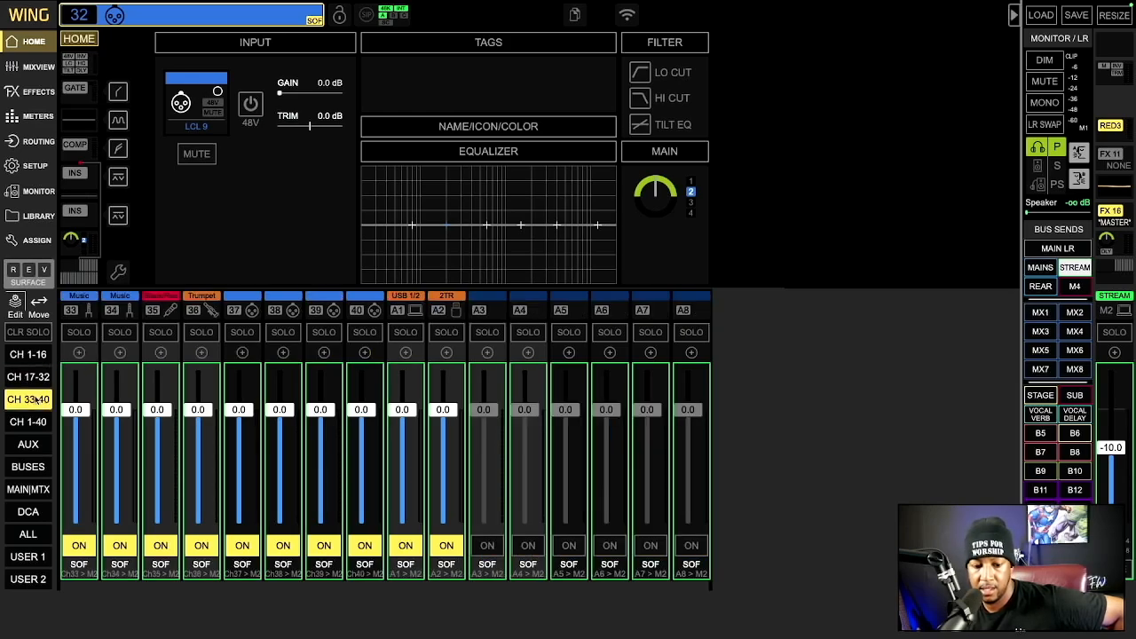
click(84, 310)
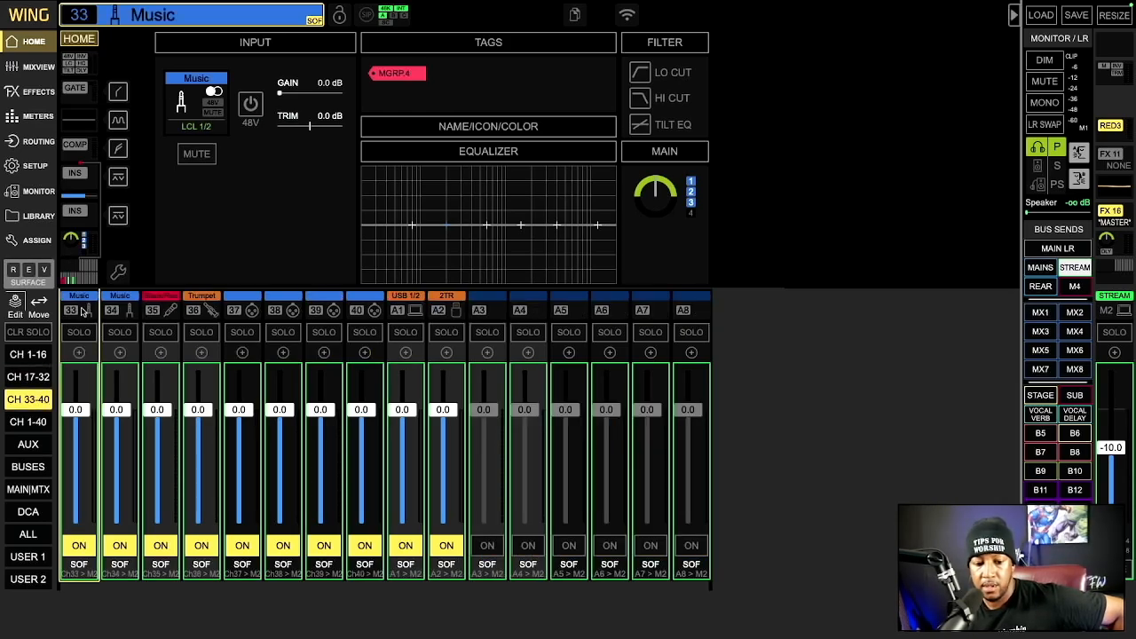
click(112, 309)
click(92, 311)
click(111, 308)
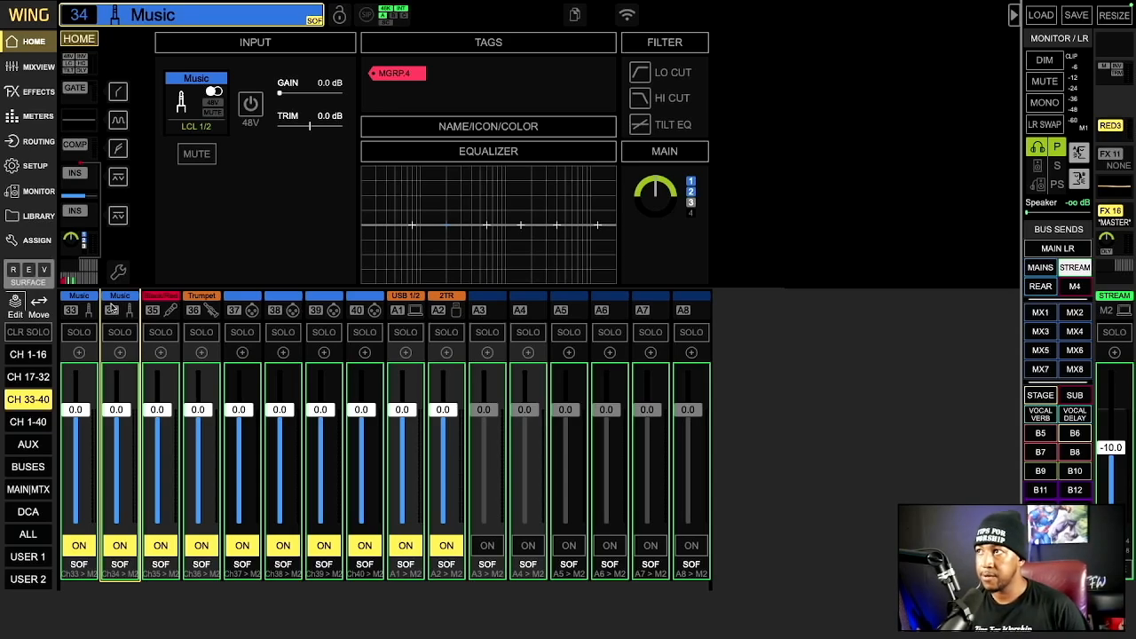
click(86, 305)
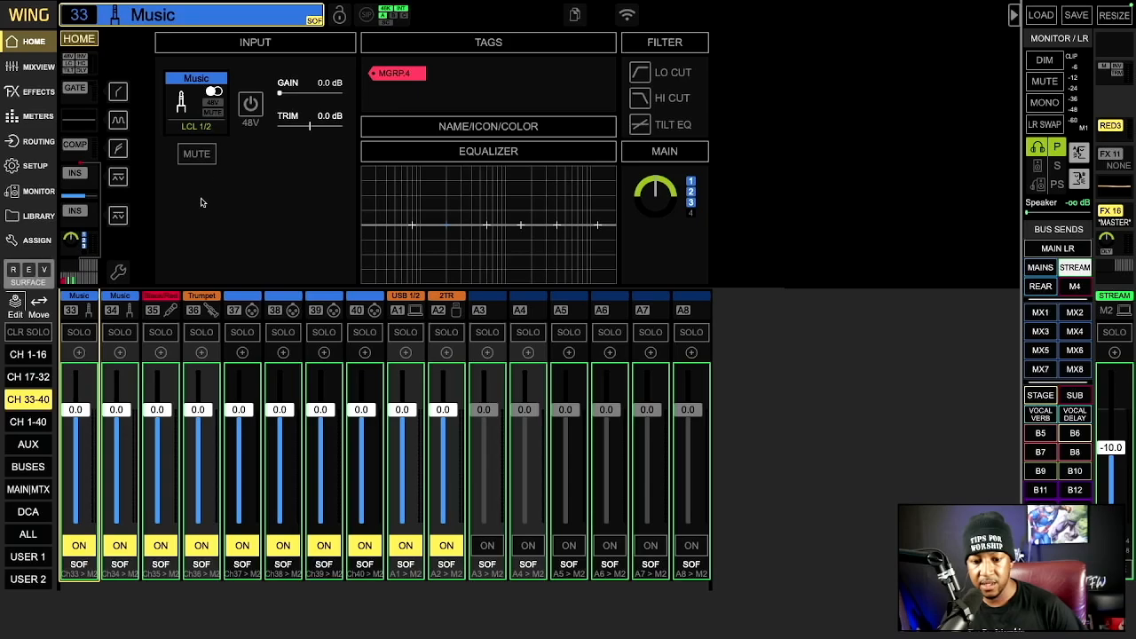
click(130, 306)
click(93, 309)
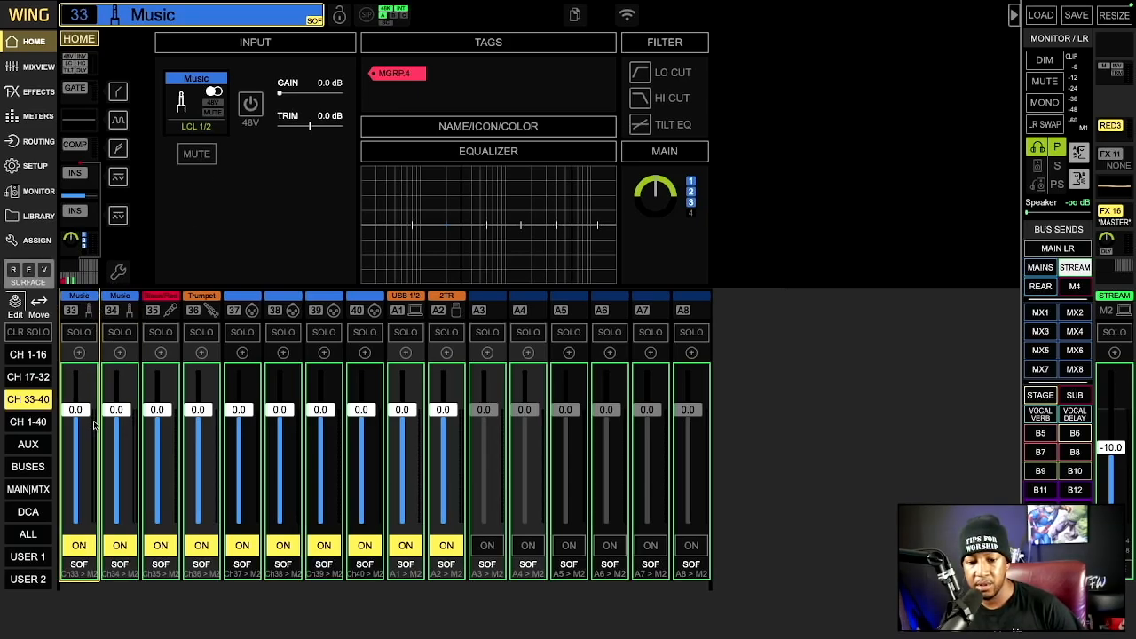
click(121, 307)
click(90, 305)
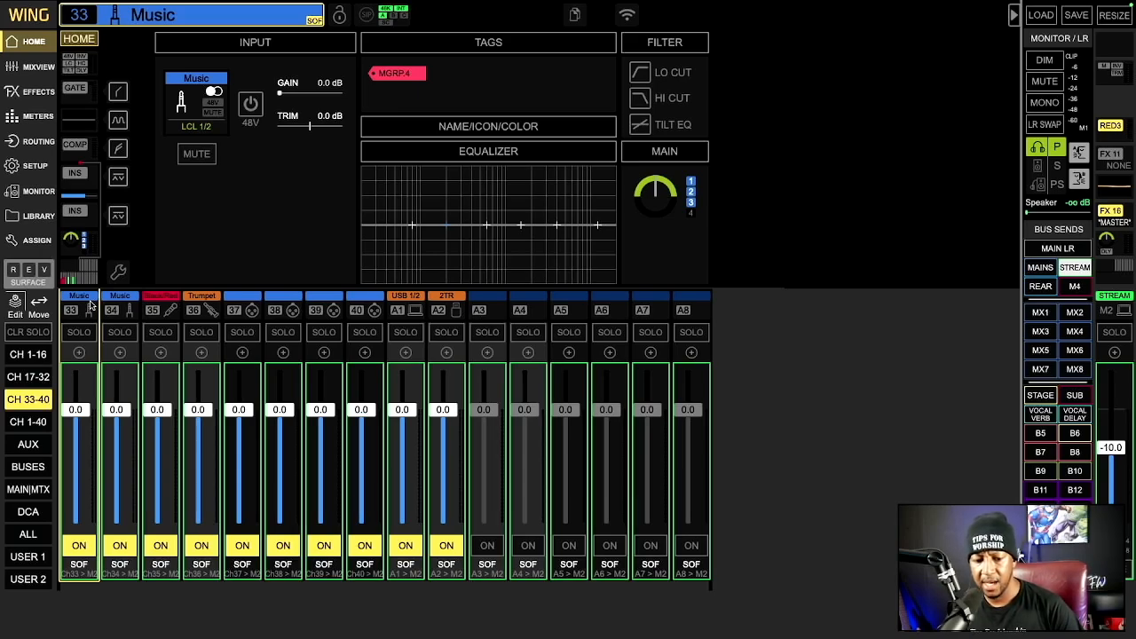
Review the AES50 A and Local In source groups and the settings of local inputs 1 and 2 feeding Music channels 33 and 34
click(121, 305)
click(92, 307)
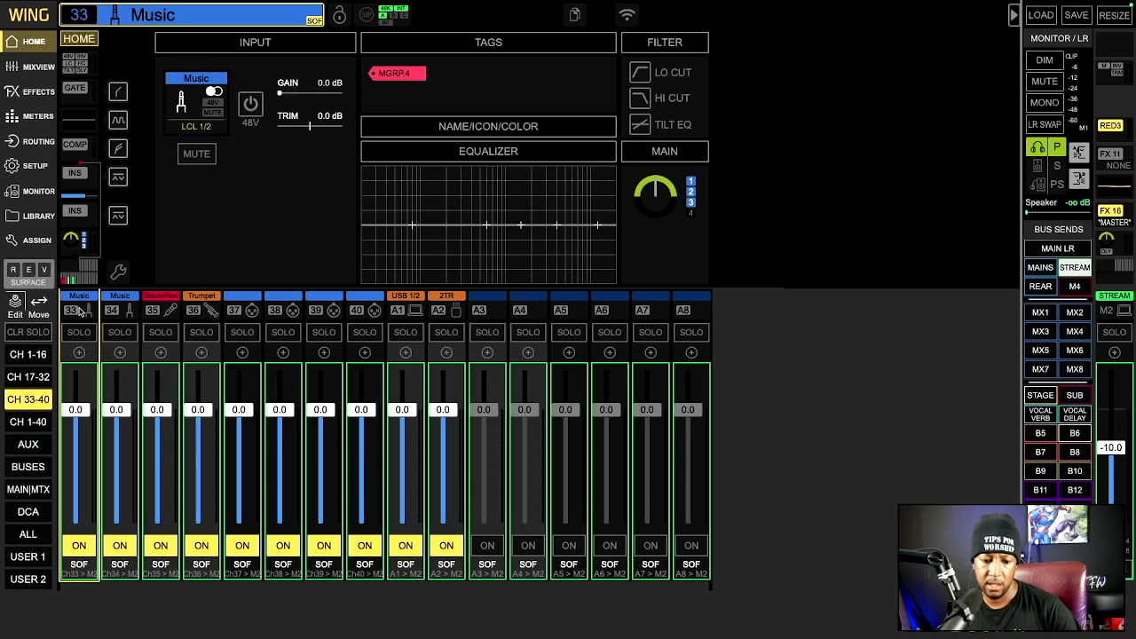
click(37, 141)
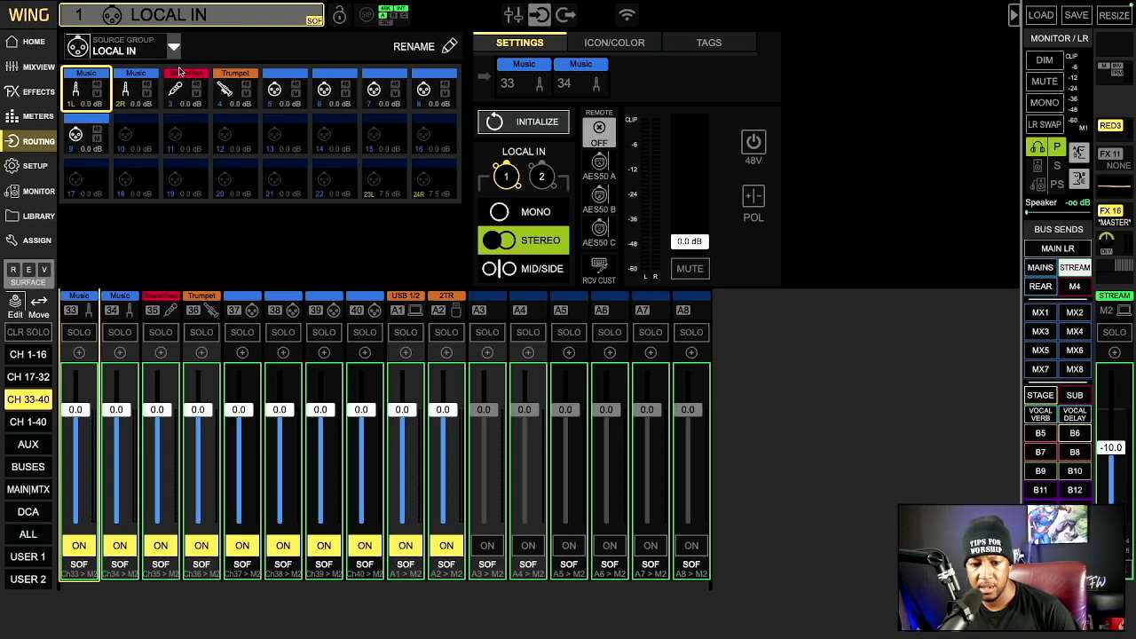
click(174, 47)
click(62, 149)
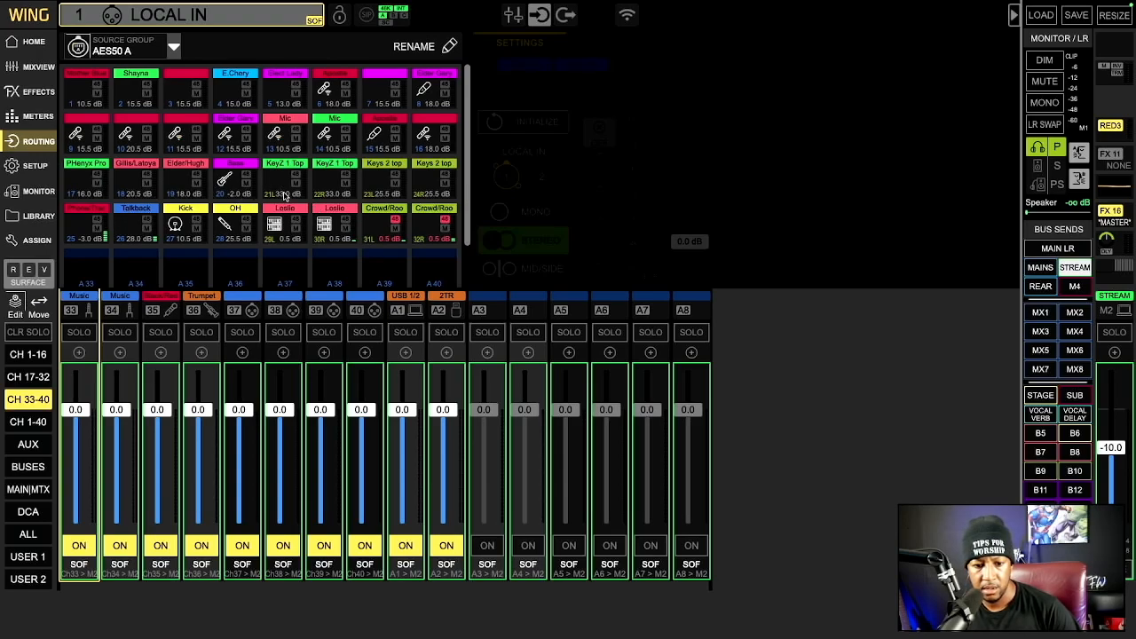
click(174, 53)
click(58, 107)
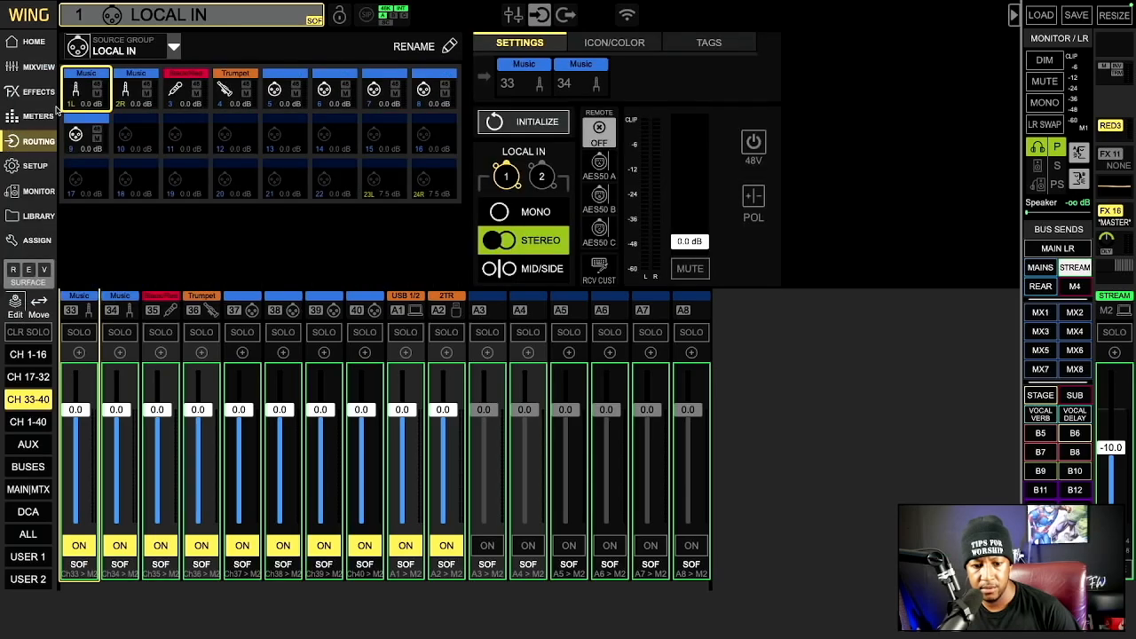
click(139, 76)
click(100, 83)
Review the output routing with Local In as the source group and Local Out as the output group
click(565, 16)
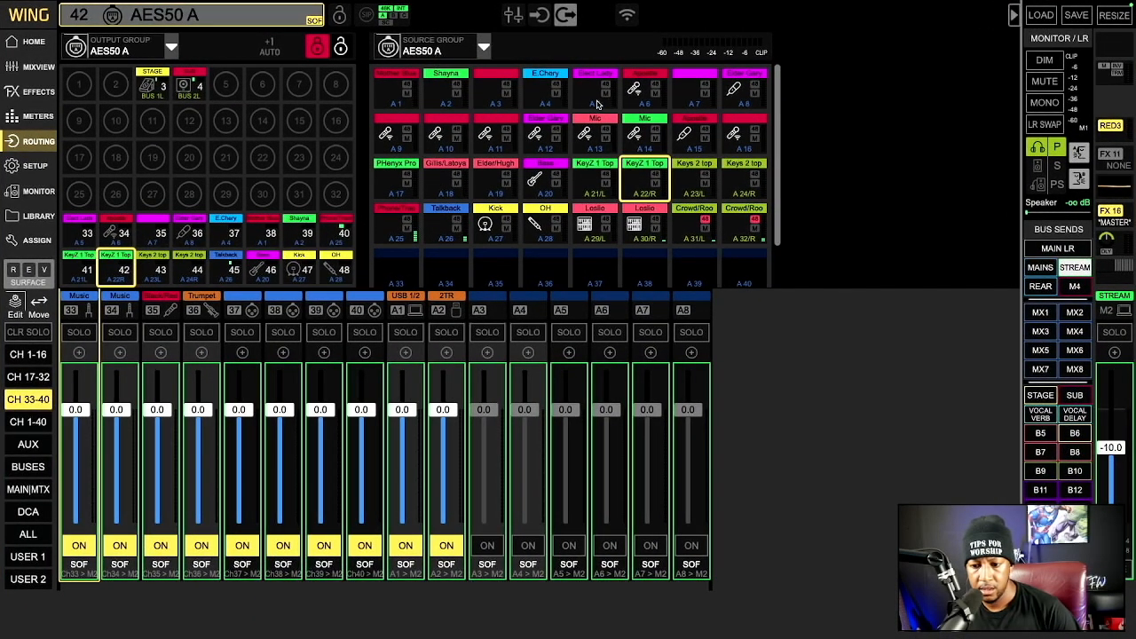
click(482, 50)
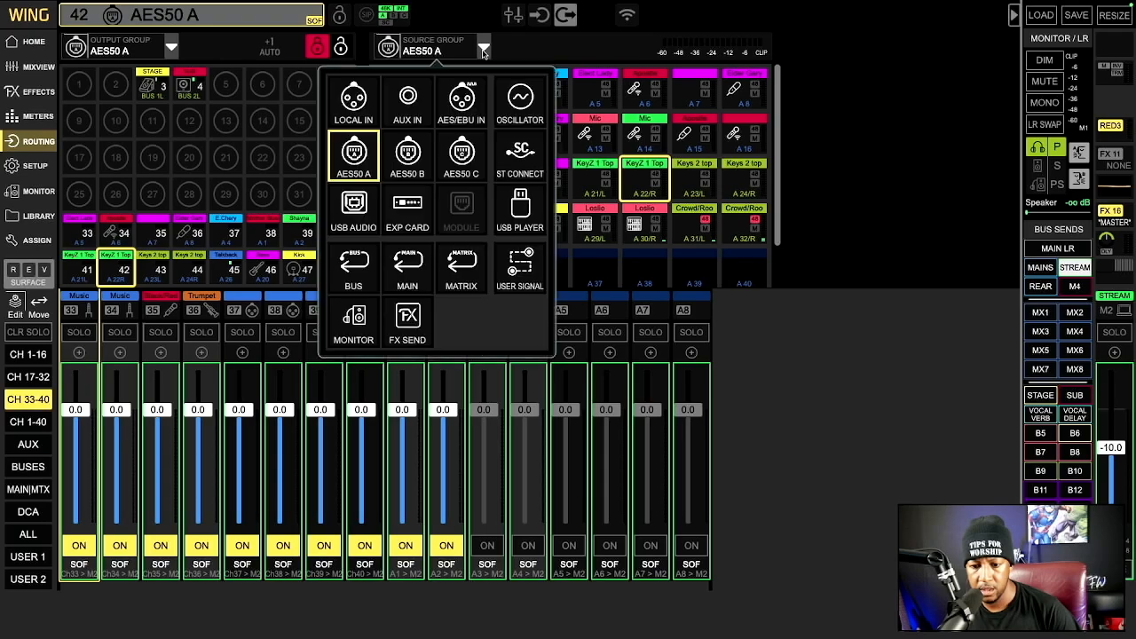
click(344, 113)
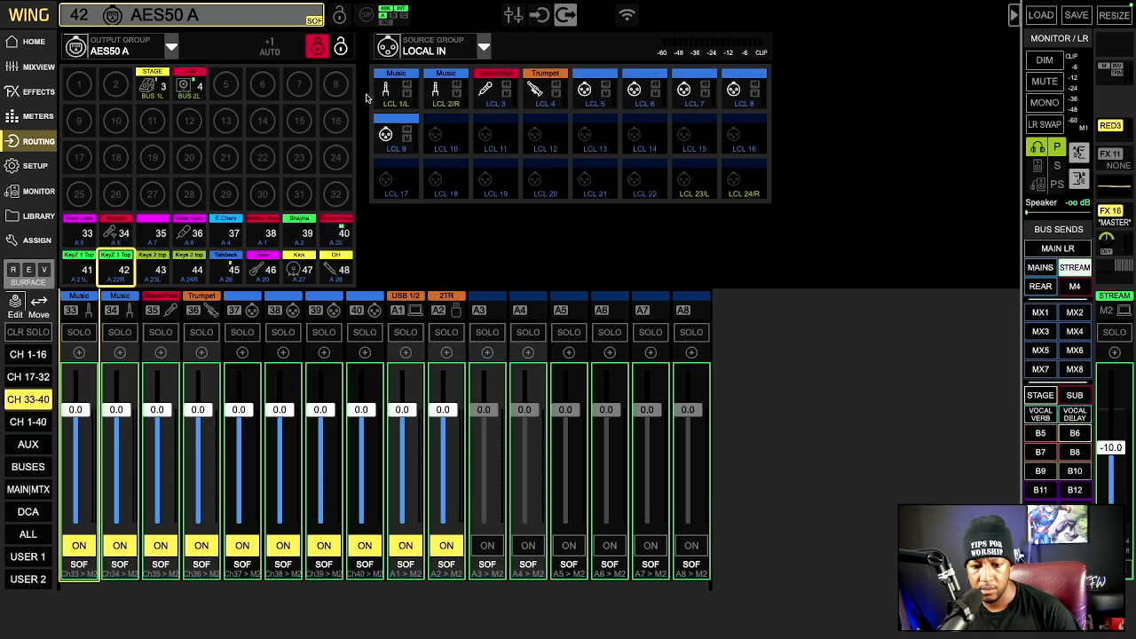
click(172, 50)
click(45, 133)
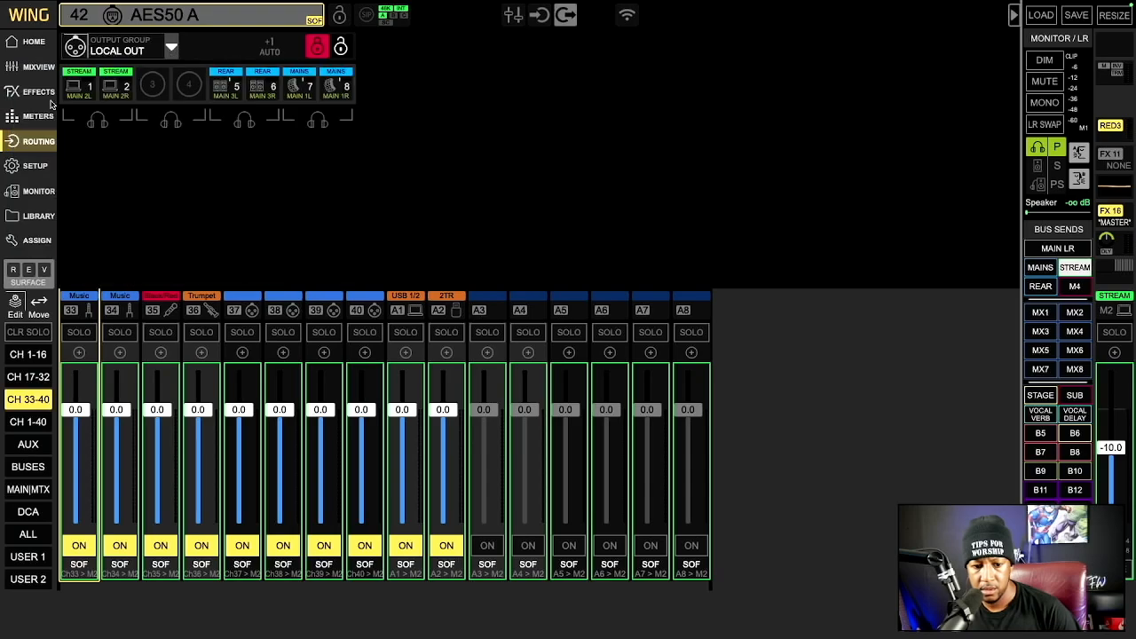
click(175, 51)
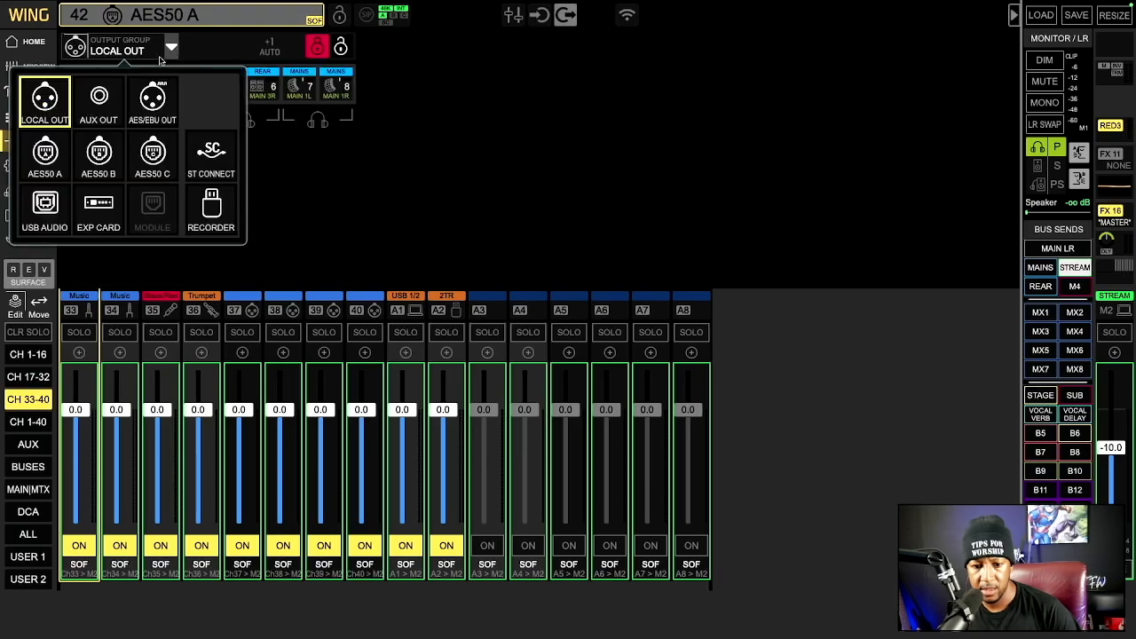
click(543, 14)
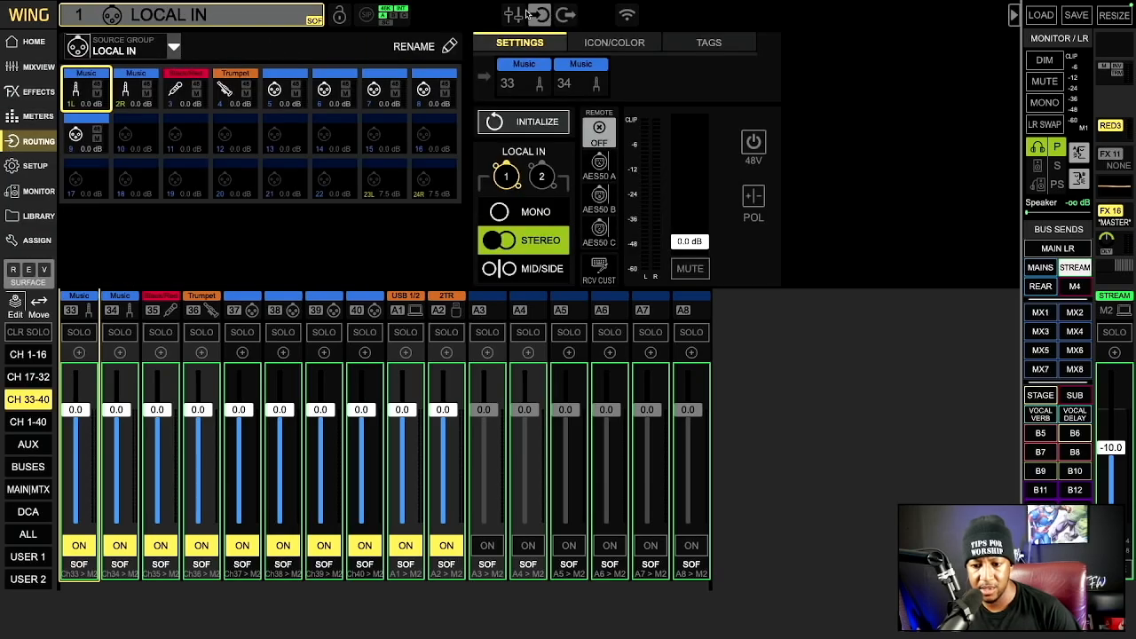
click(175, 49)
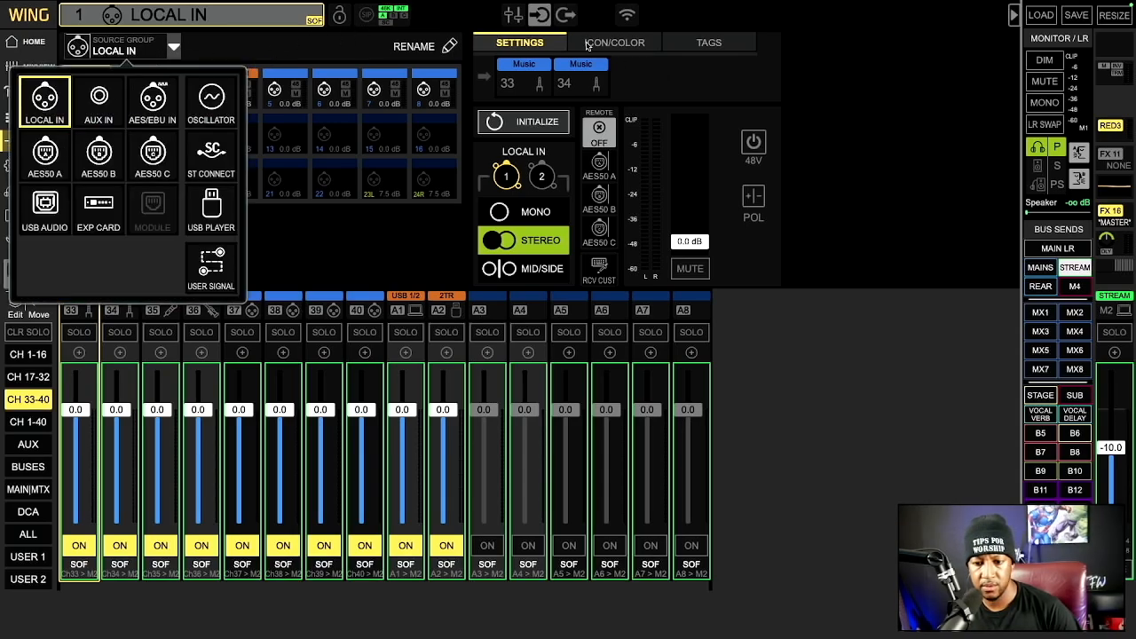
click(398, 21)
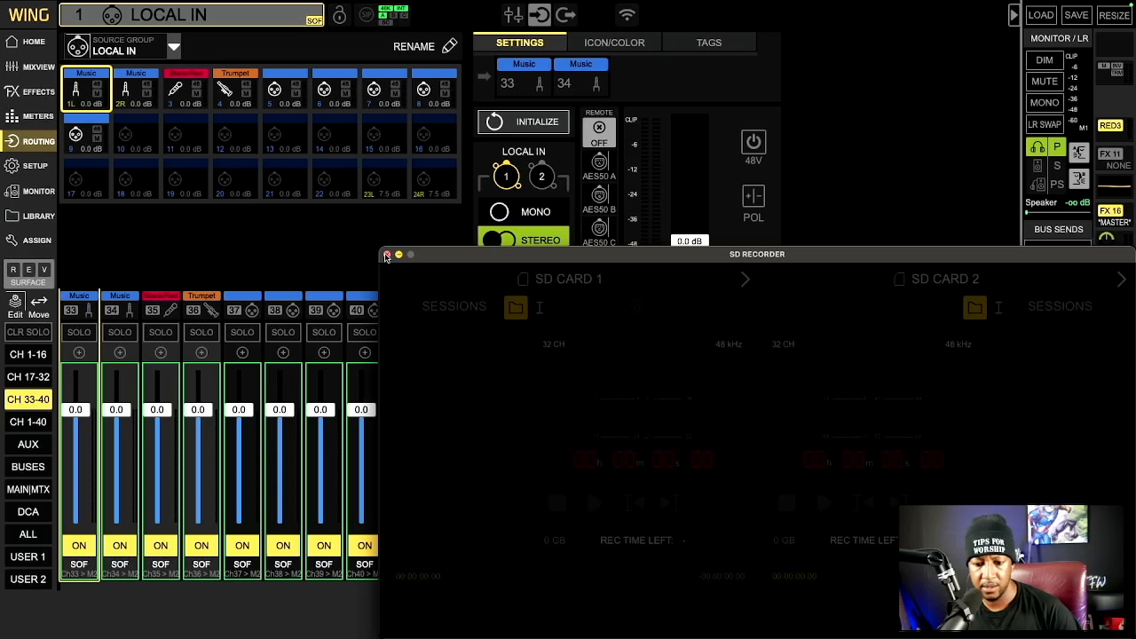
click(387, 254)
Examine the main input selection of Music channel 33 from its overview
click(35, 376)
click(34, 399)
click(16, 43)
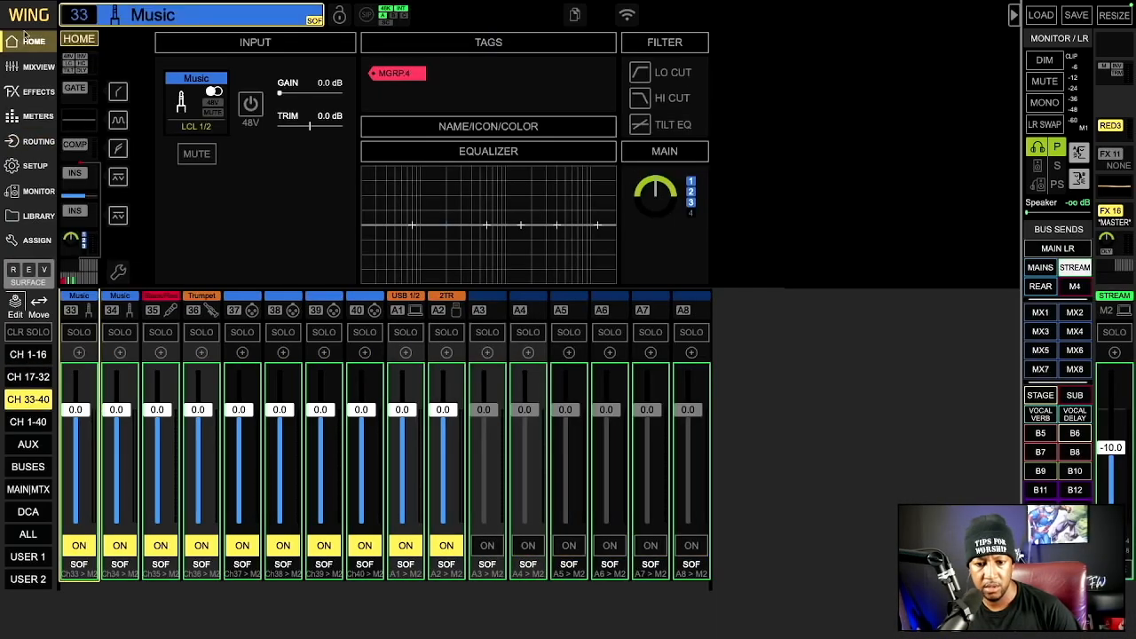
click(192, 94)
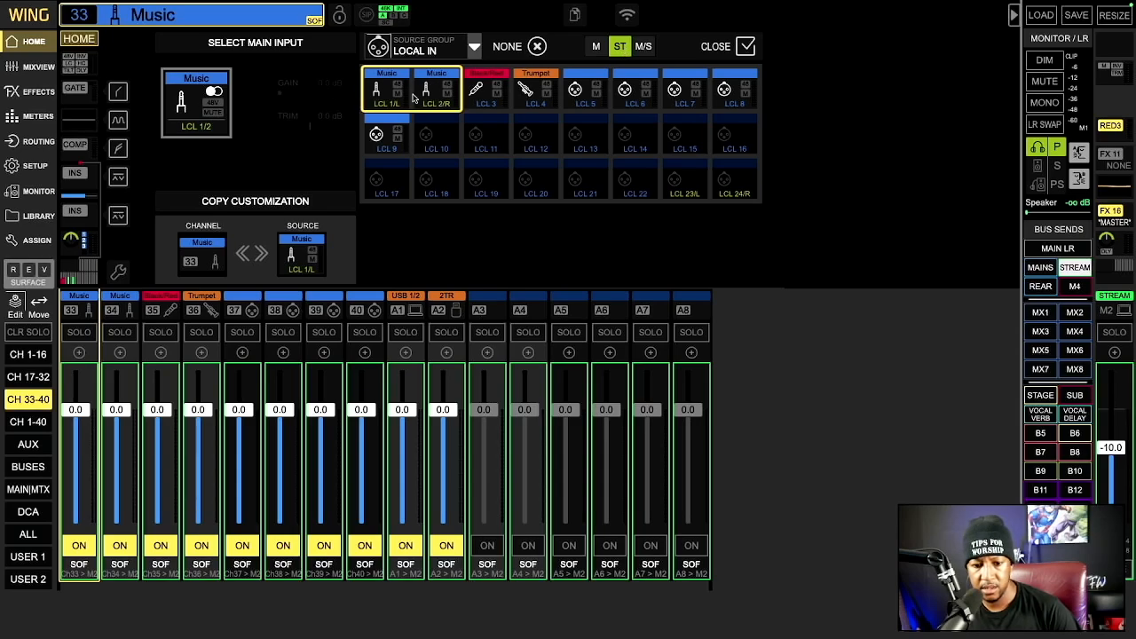
click(22, 44)
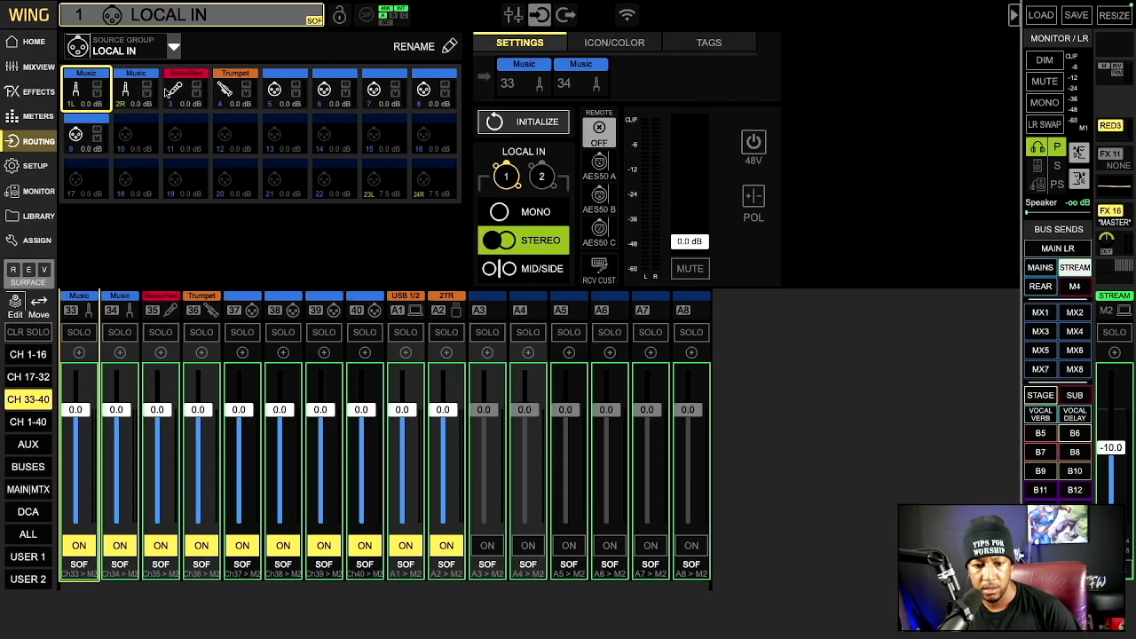
Recheck the Local Out assignments and compare the stereo source settings of local inputs 1 and 2
click(566, 15)
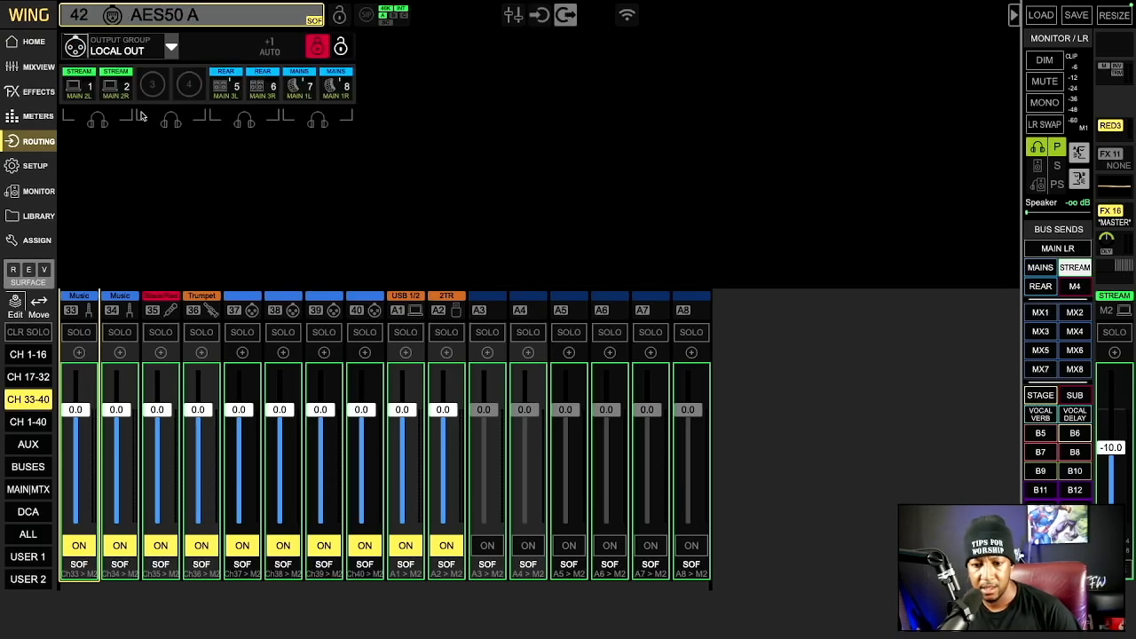
click(544, 11)
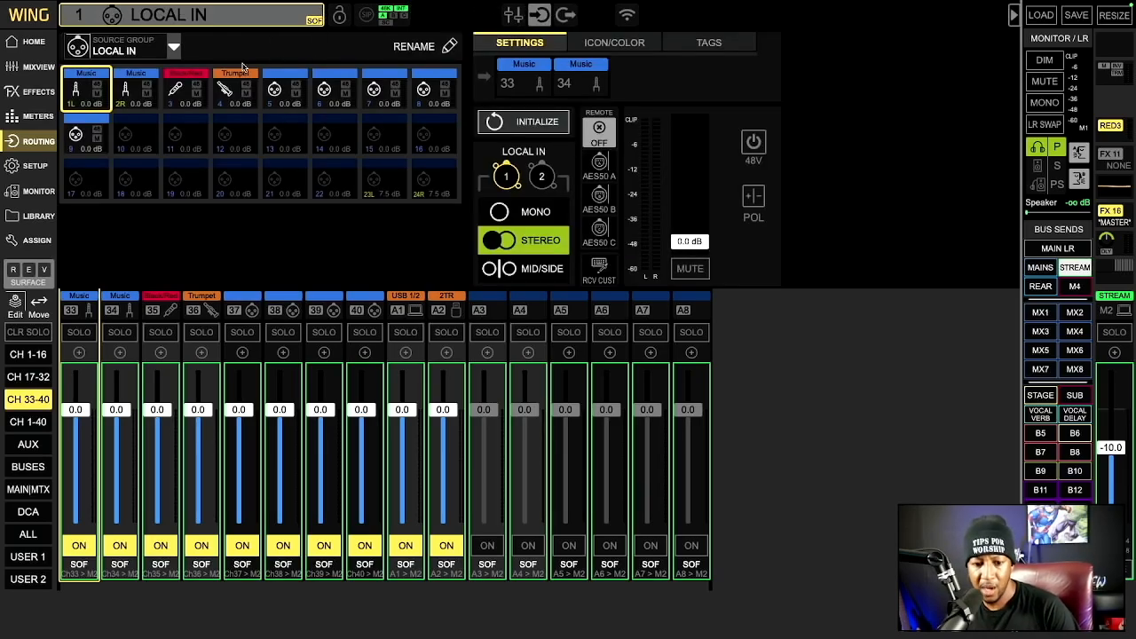
click(140, 85)
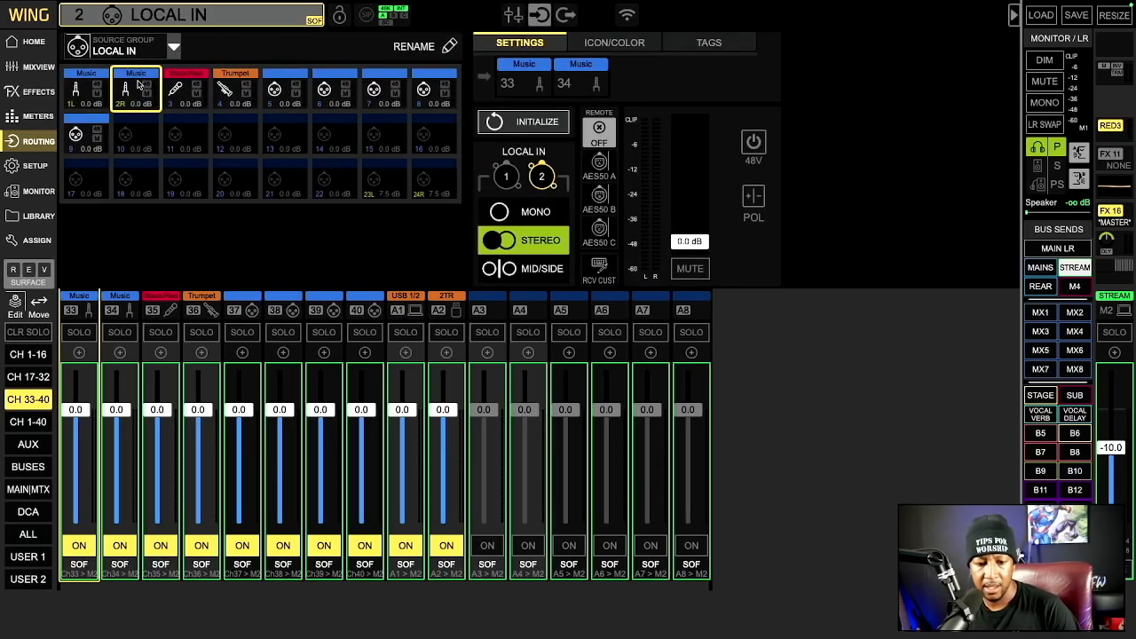
click(92, 94)
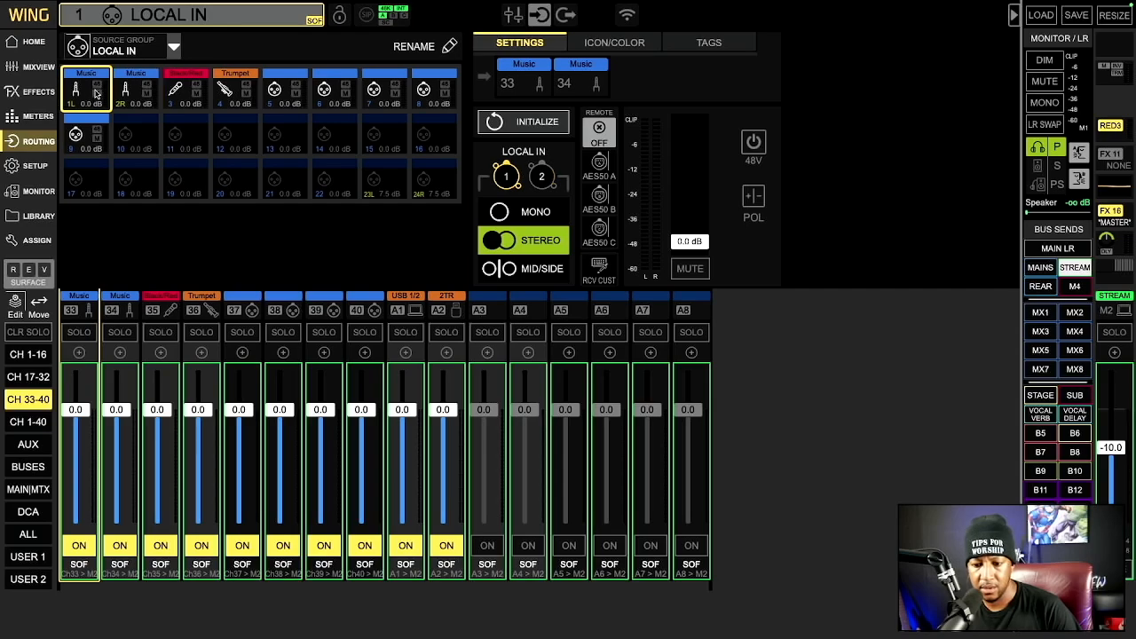
click(131, 91)
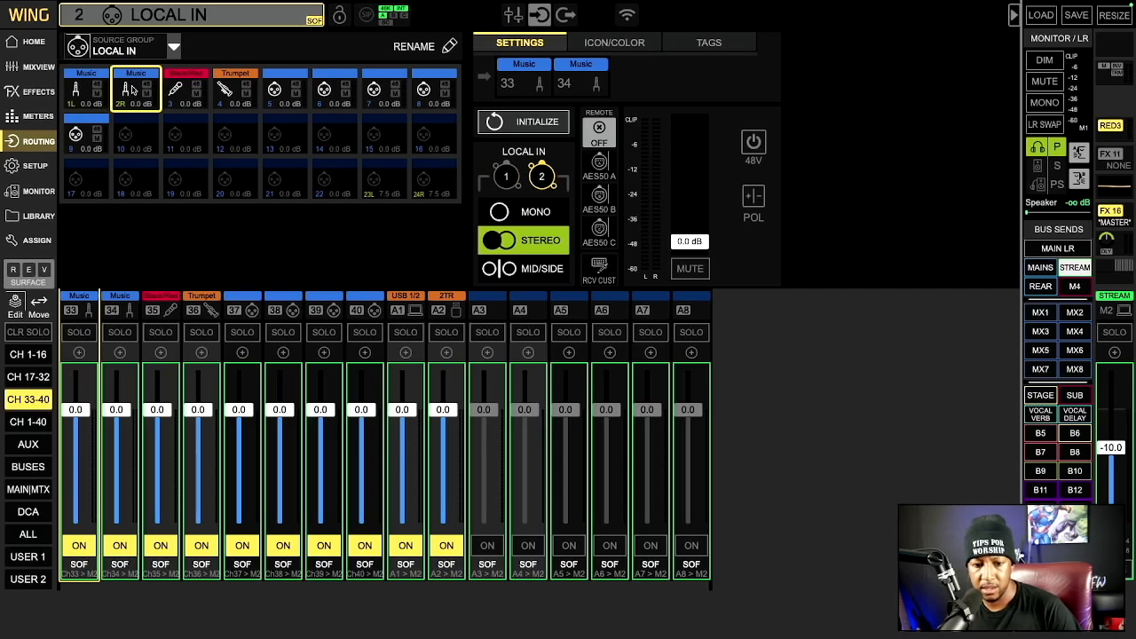
click(174, 49)
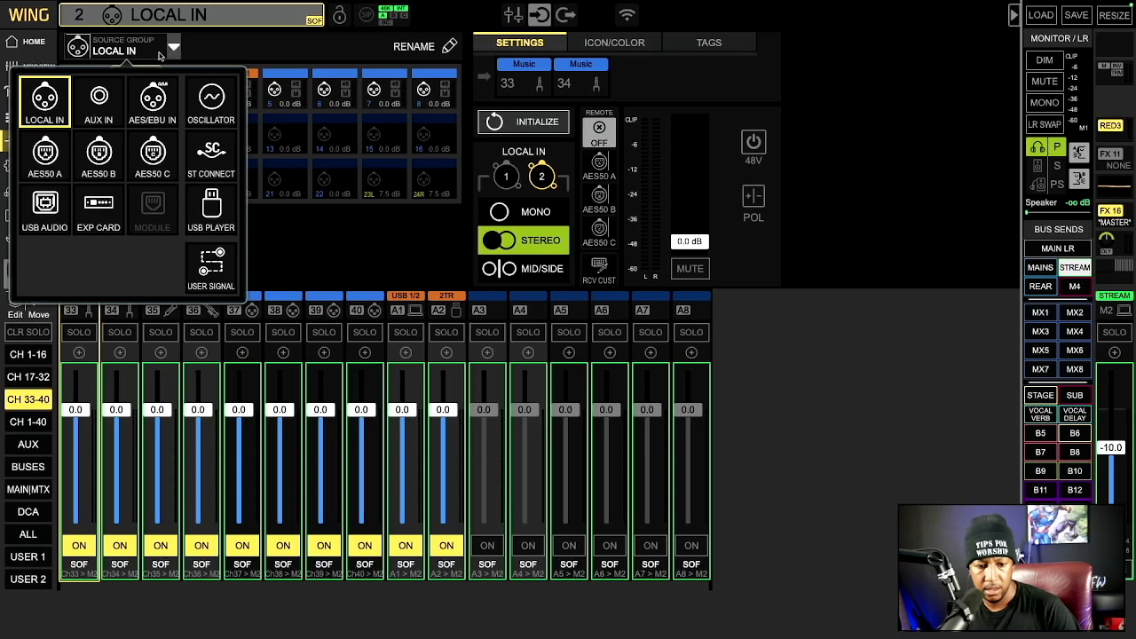
click(40, 93)
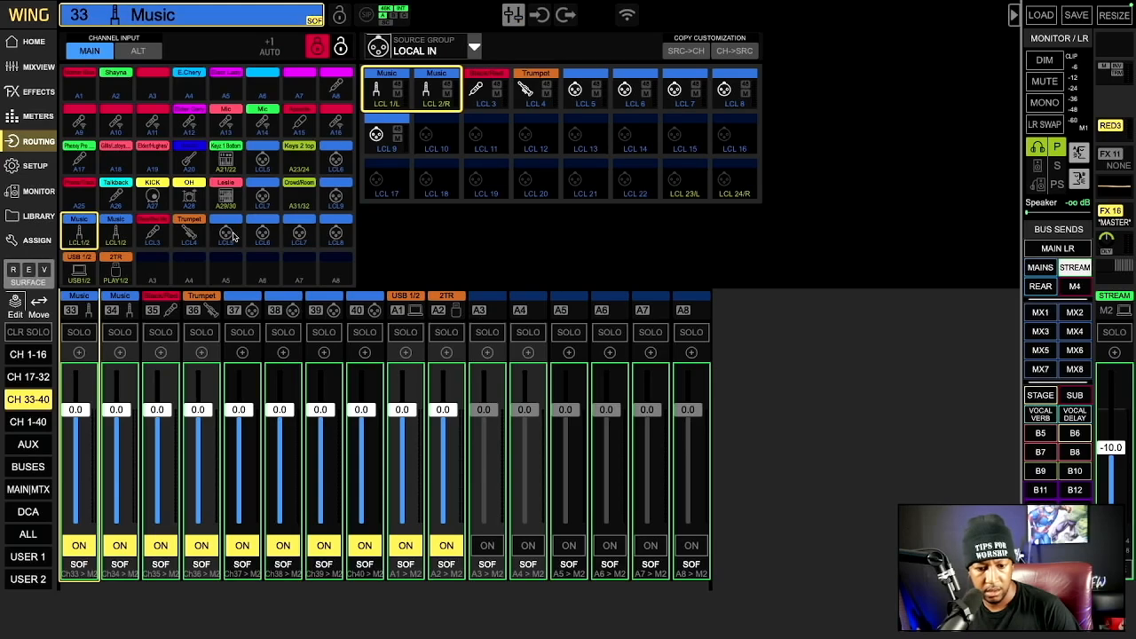
Unlock the channel input routing to assign LCL 10 as channel 34's main input, and lock it again
click(111, 232)
click(81, 231)
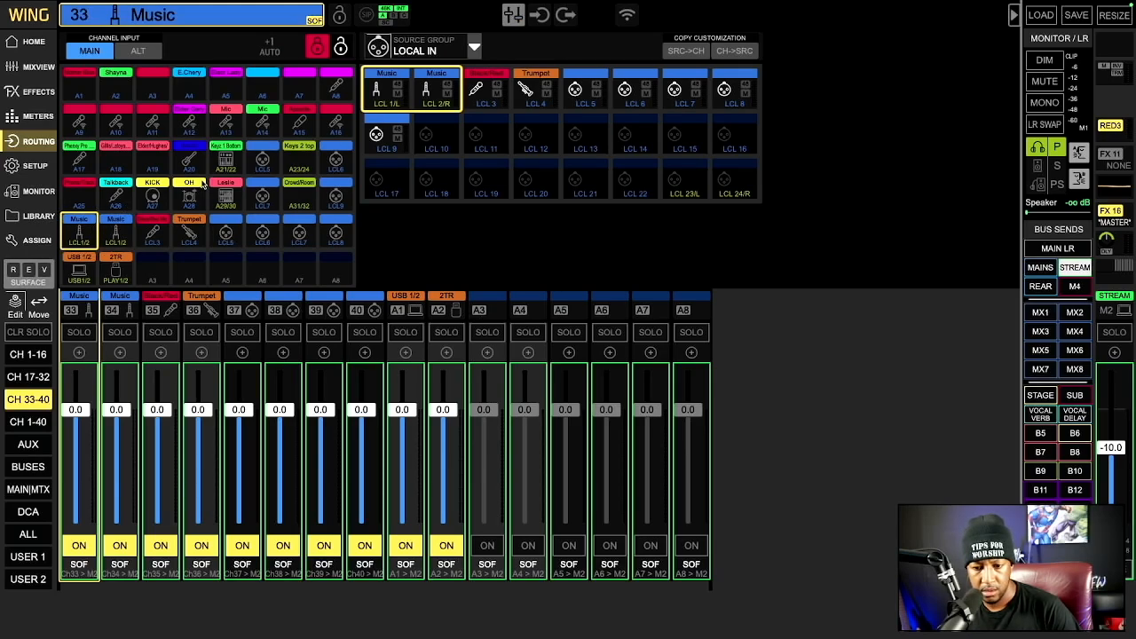
click(114, 231)
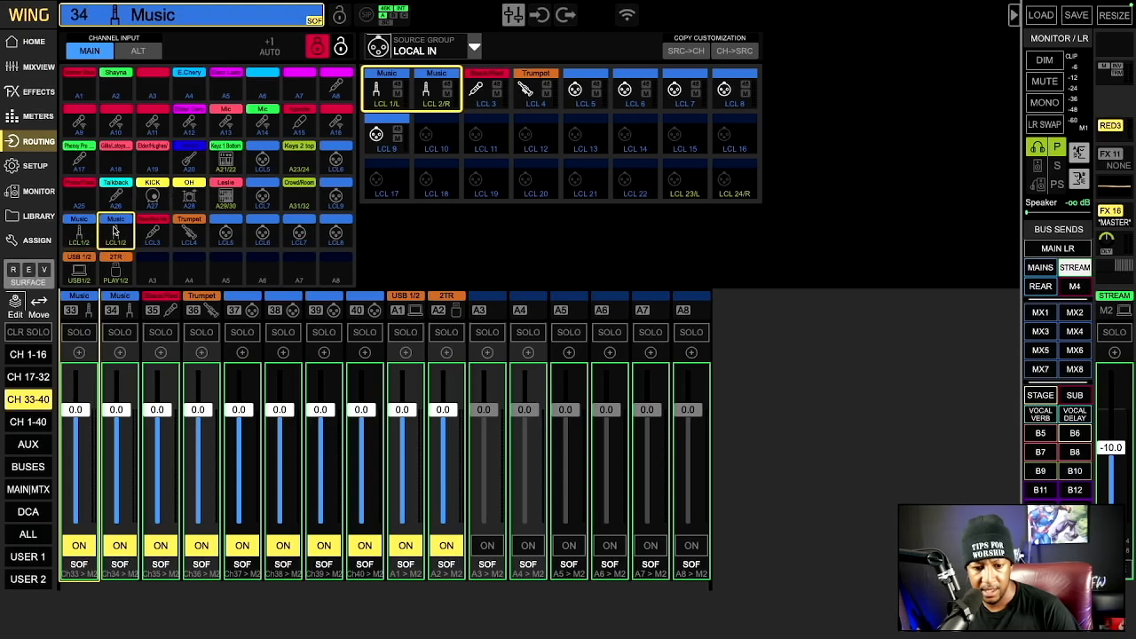
click(341, 48)
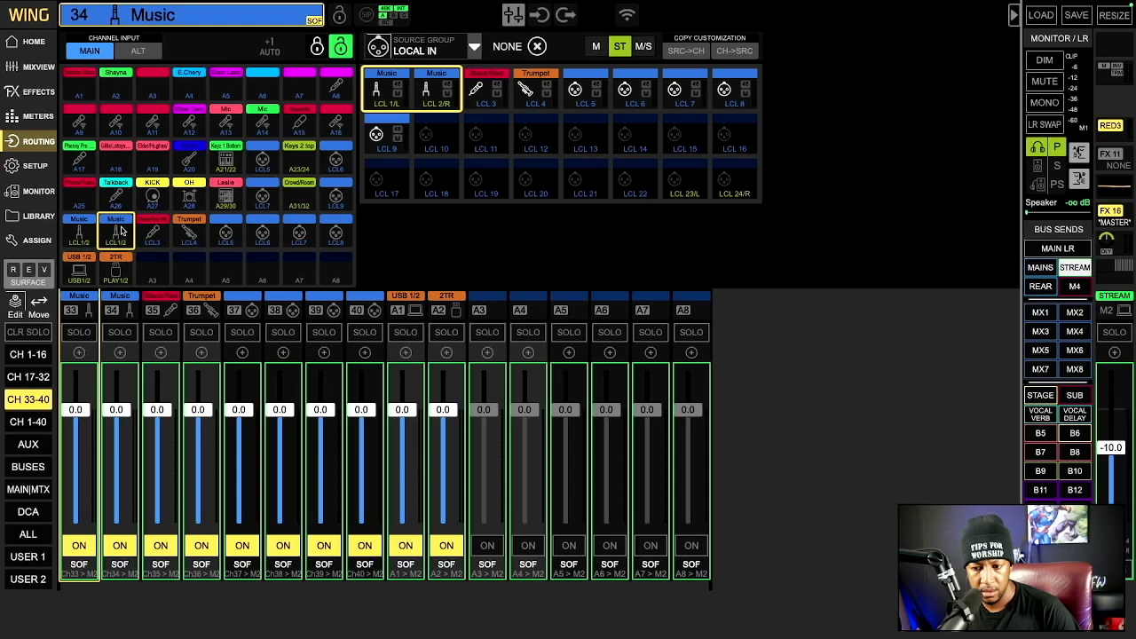
click(431, 137)
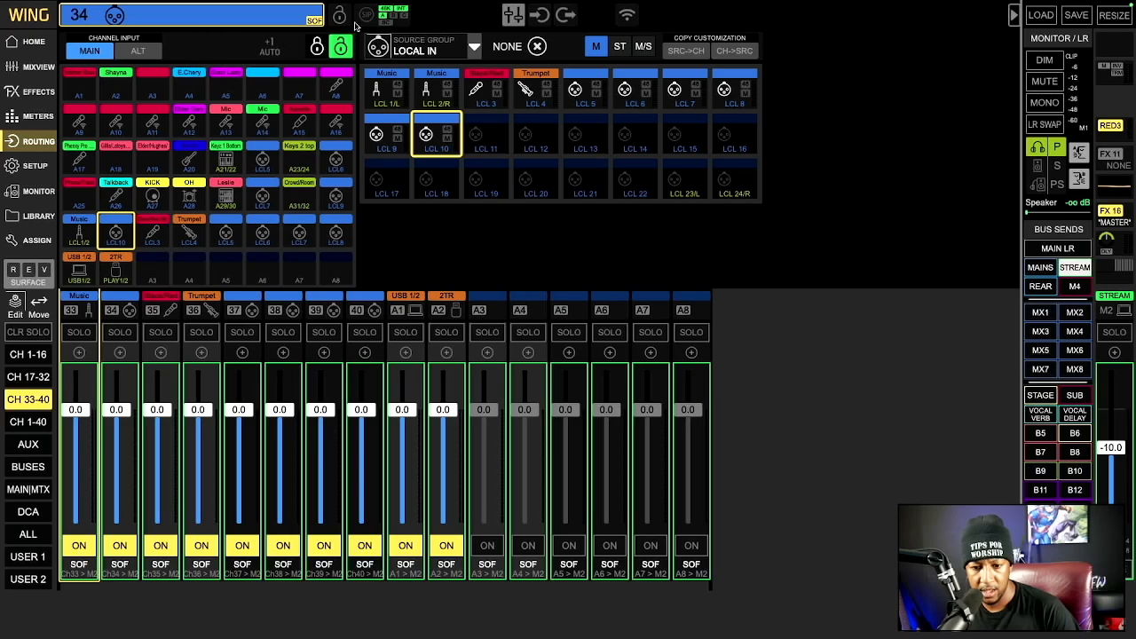
click(316, 47)
click(475, 51)
click(338, 100)
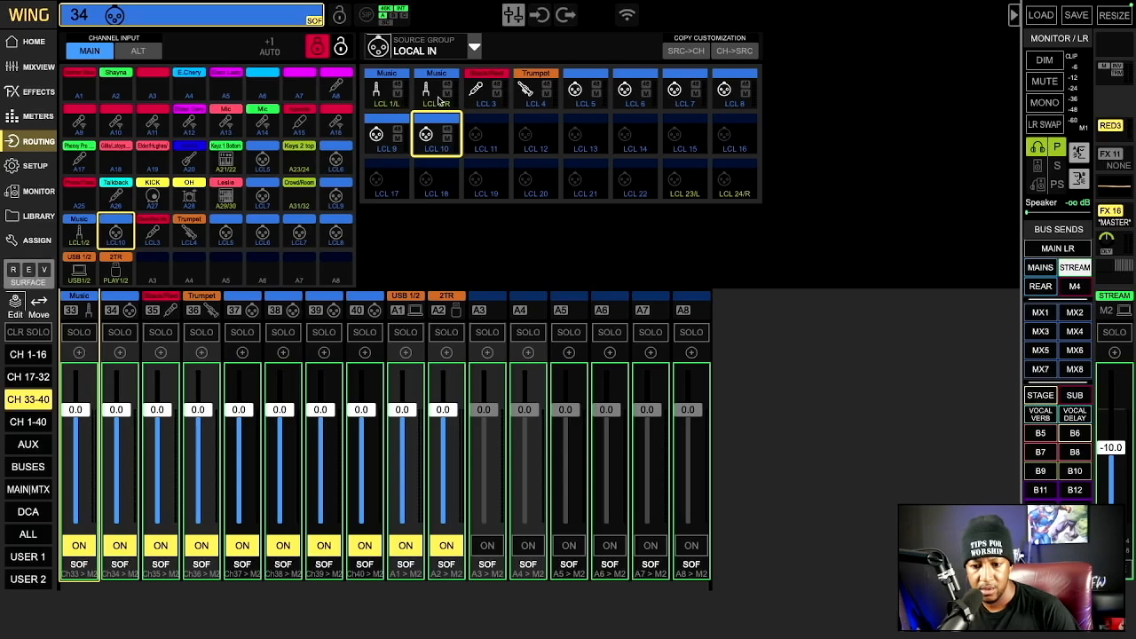
Compare the main input sources of channels 33 and 34 in the channel input routing
click(86, 235)
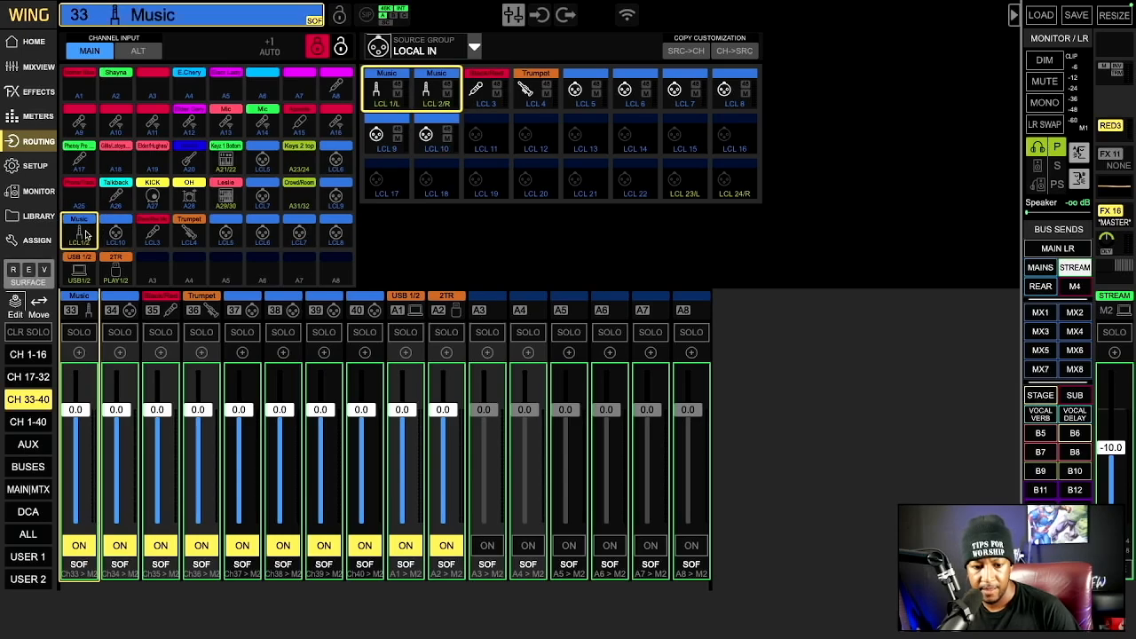
click(118, 235)
click(94, 233)
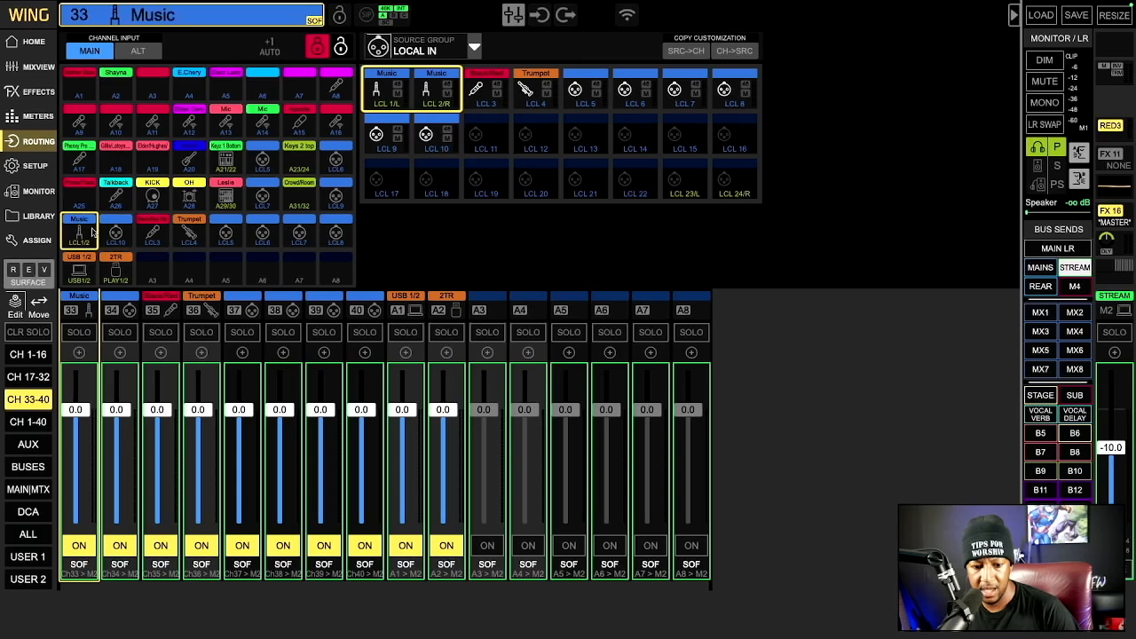
click(111, 236)
click(85, 232)
click(113, 232)
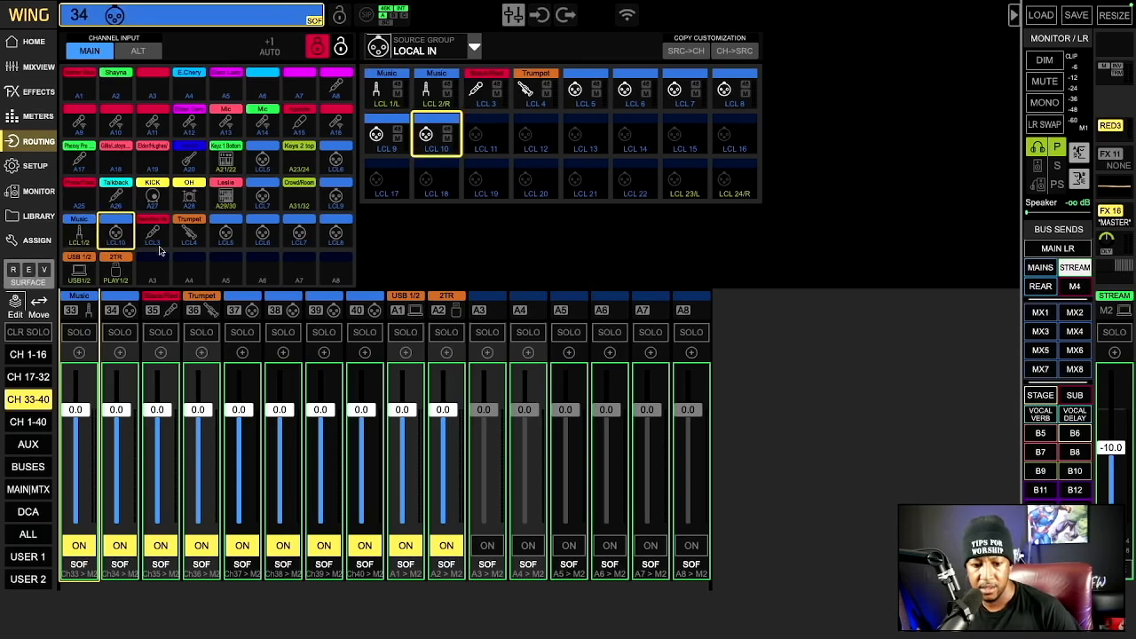
click(88, 234)
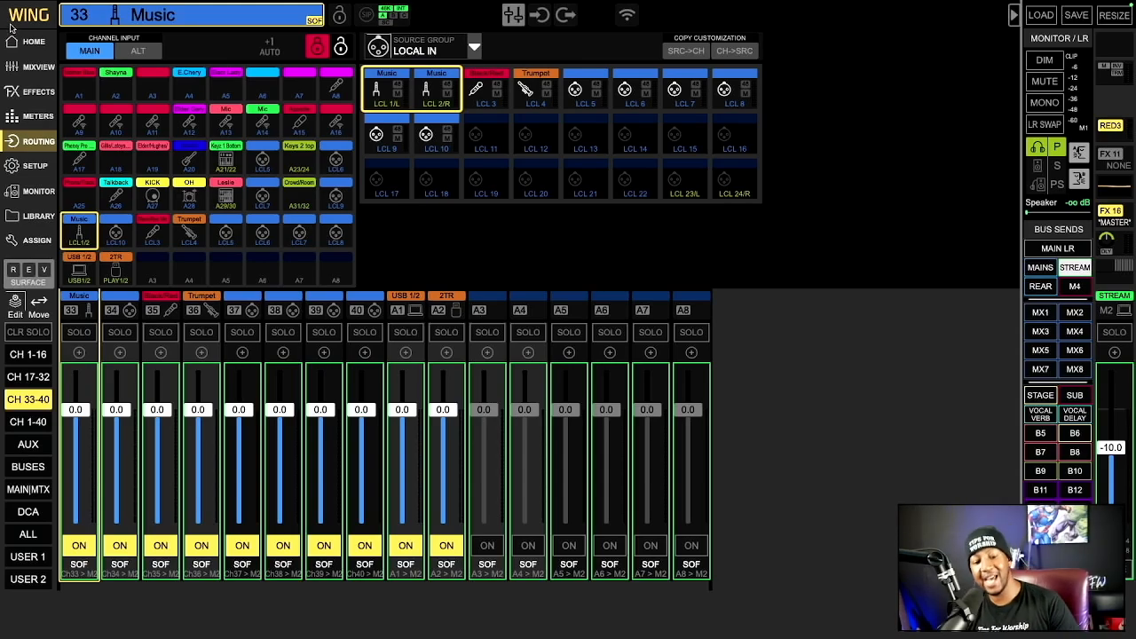
Compare the input settings and main assignments in the overviews of channels 33 and 34
mouse_move(14, 6)
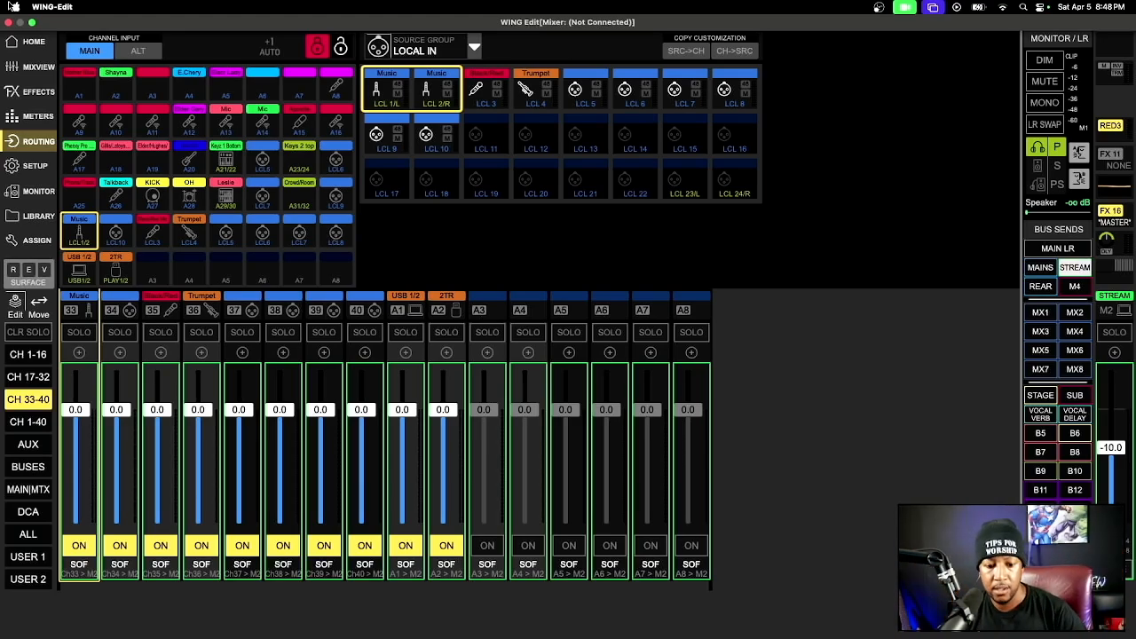
click(20, 43)
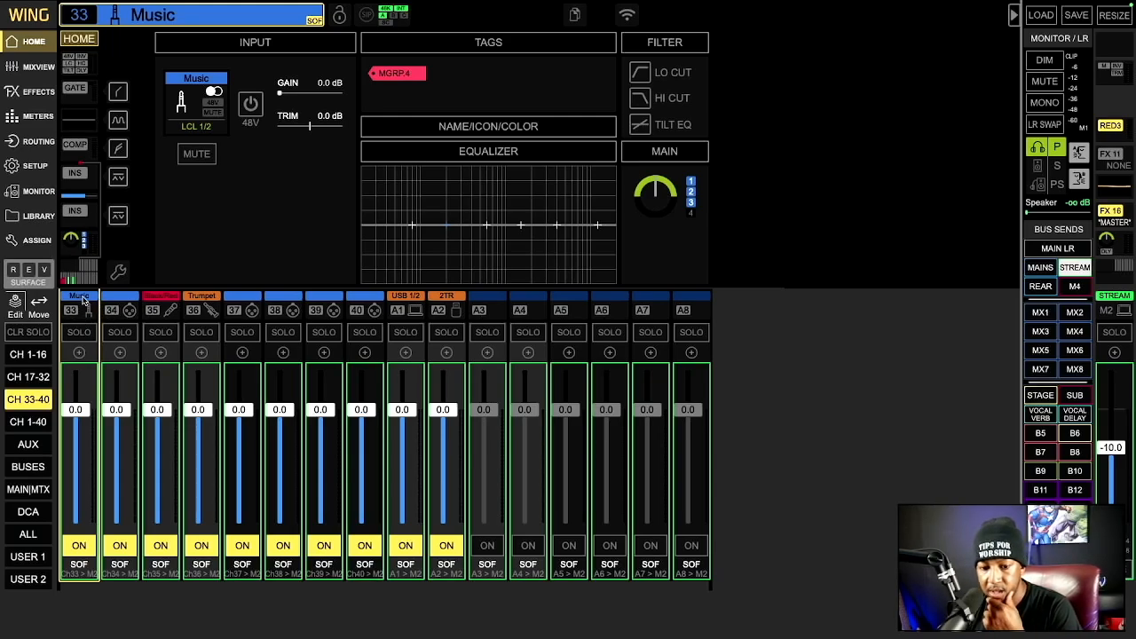
click(108, 306)
click(91, 305)
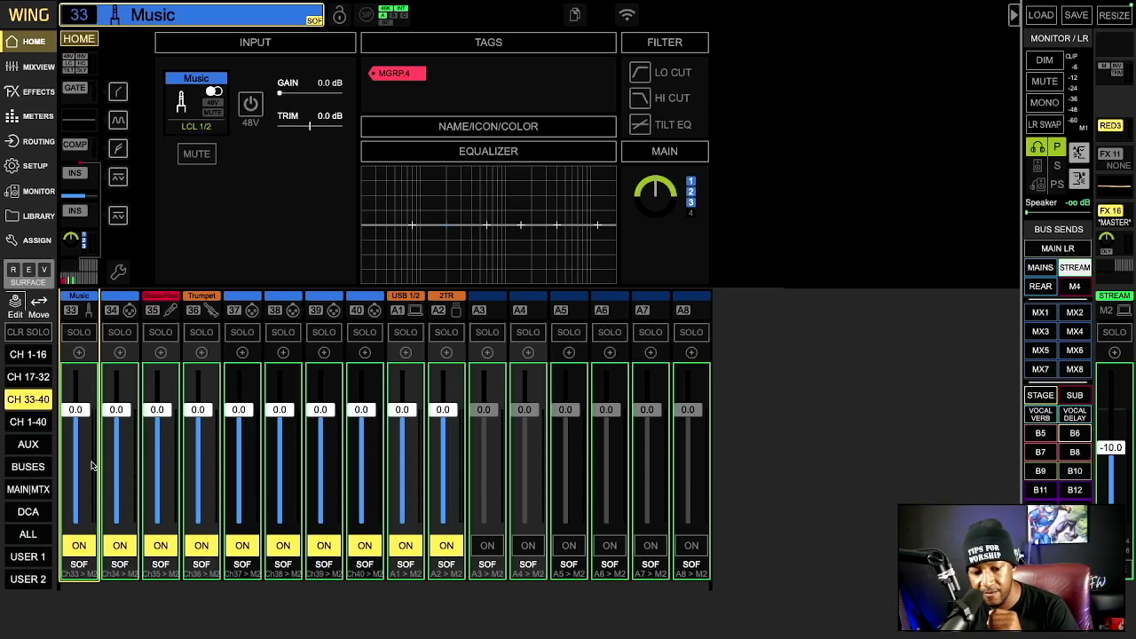
click(118, 312)
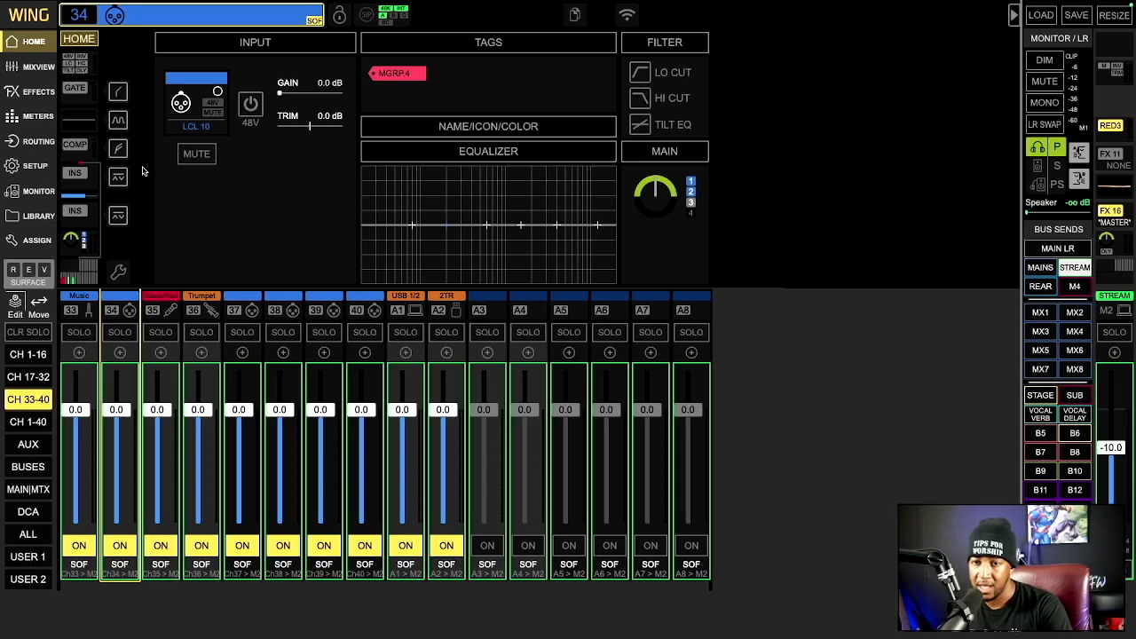
Compare the overviews of the unnamed channels 34 and 22, including their input sources and main assignments
click(165, 312)
click(136, 309)
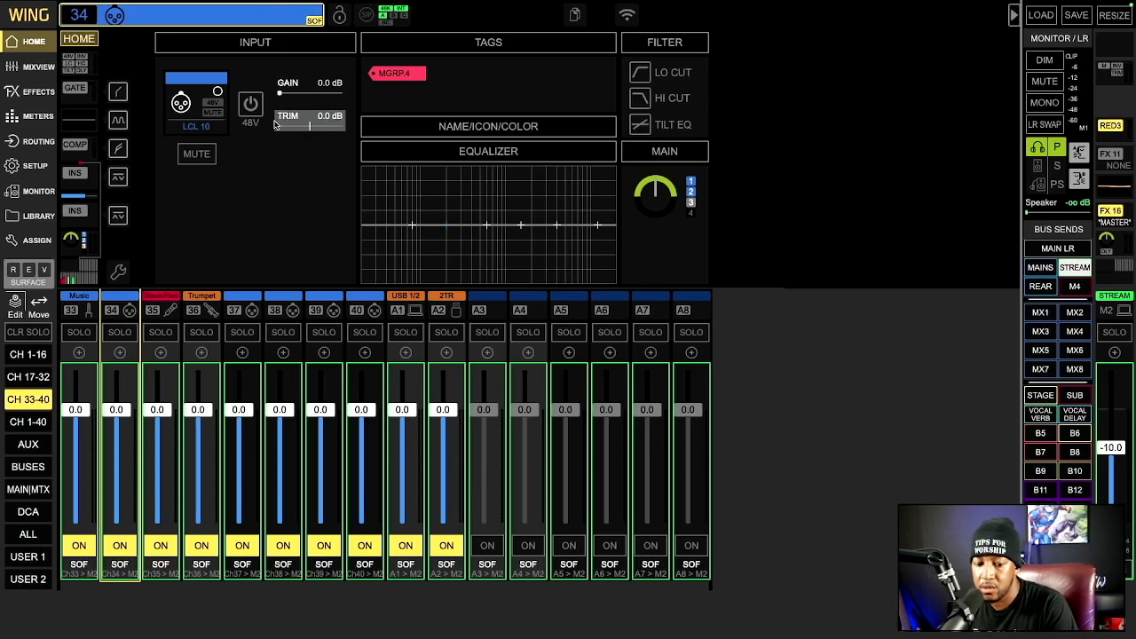
click(38, 356)
click(33, 379)
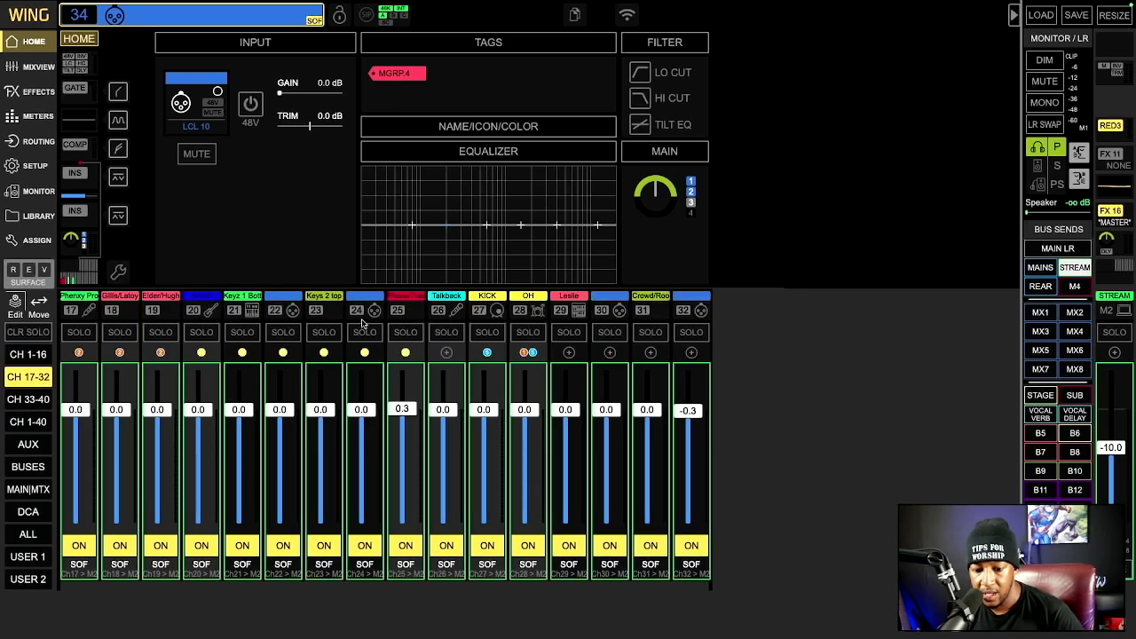
click(284, 316)
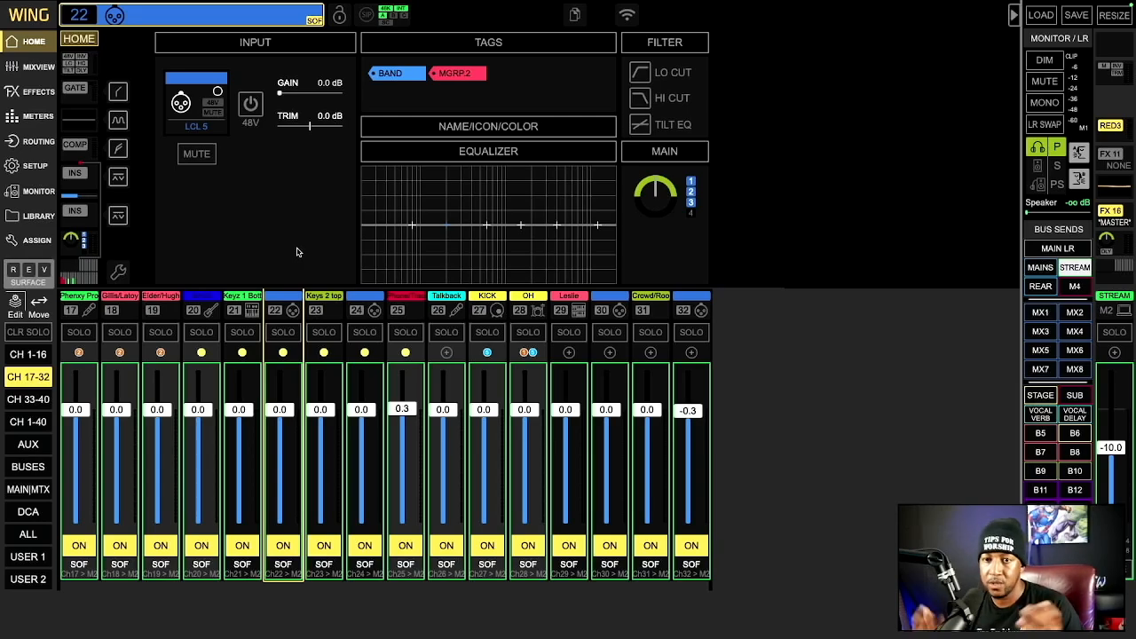
Check the overviews of the Trumpet channel 36 and Black/Red Mic channel 35, and inspect channel 35's equalizer and low cut
click(44, 404)
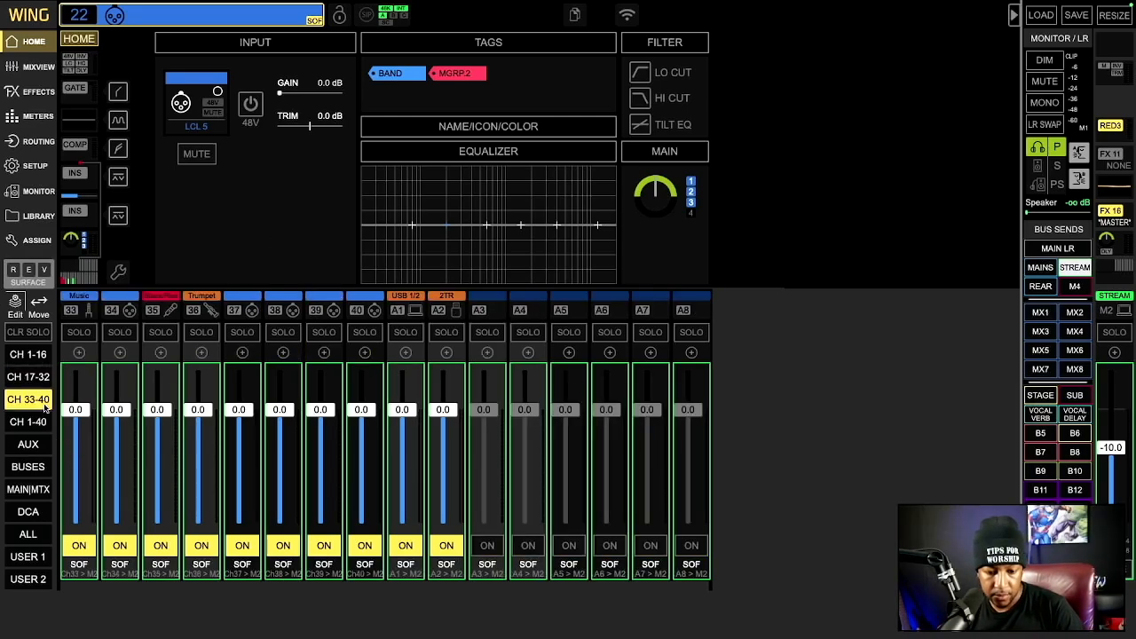
click(204, 308)
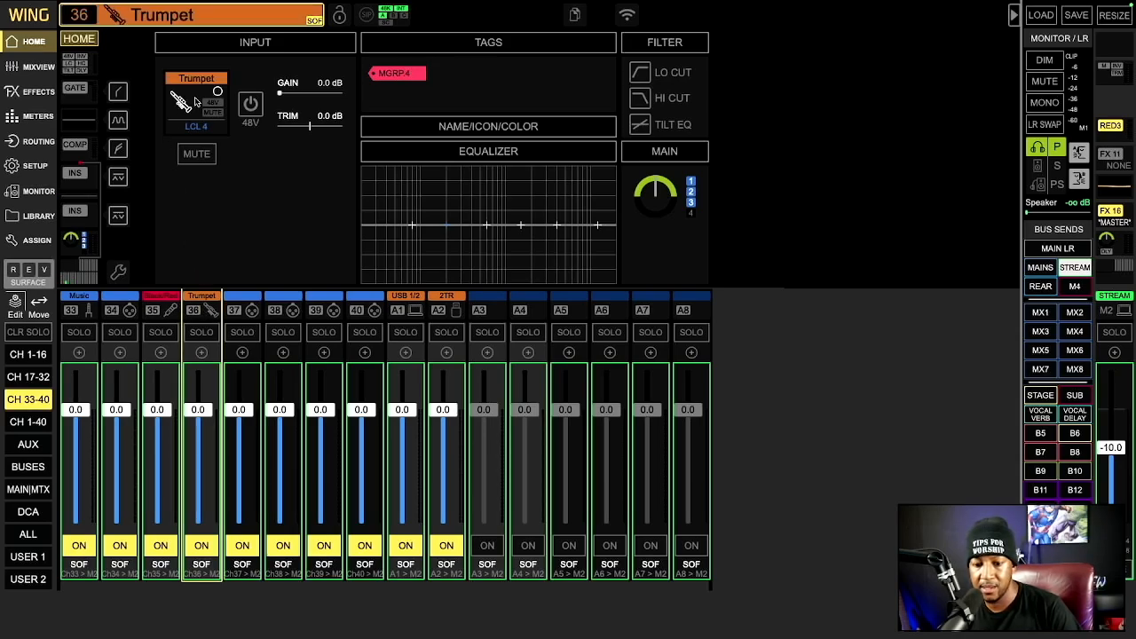
click(170, 301)
click(191, 311)
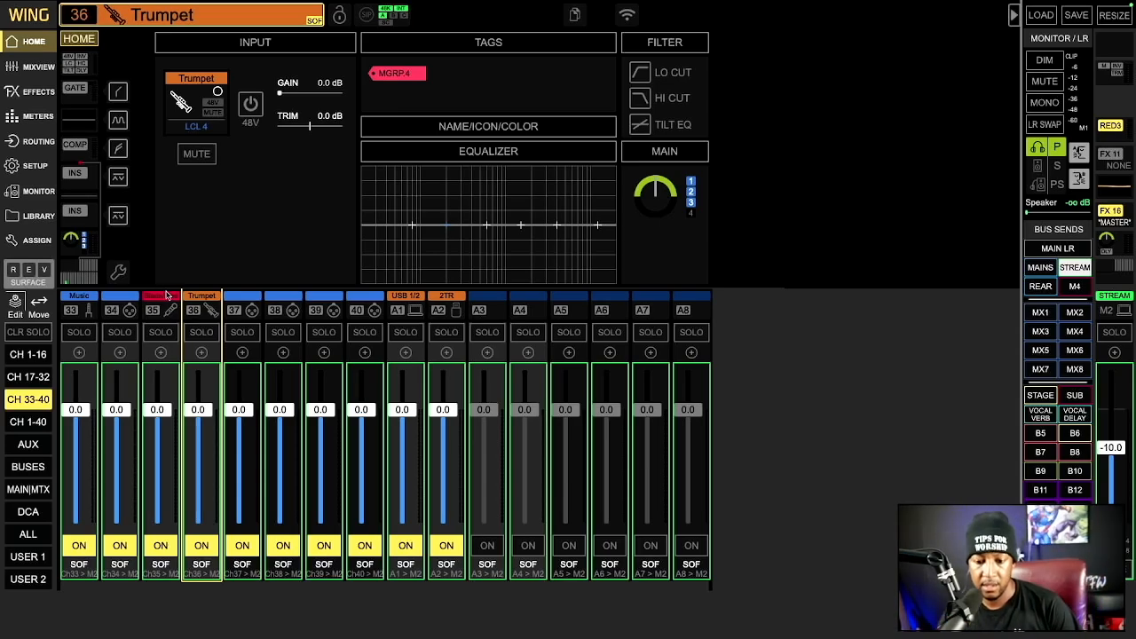
click(154, 307)
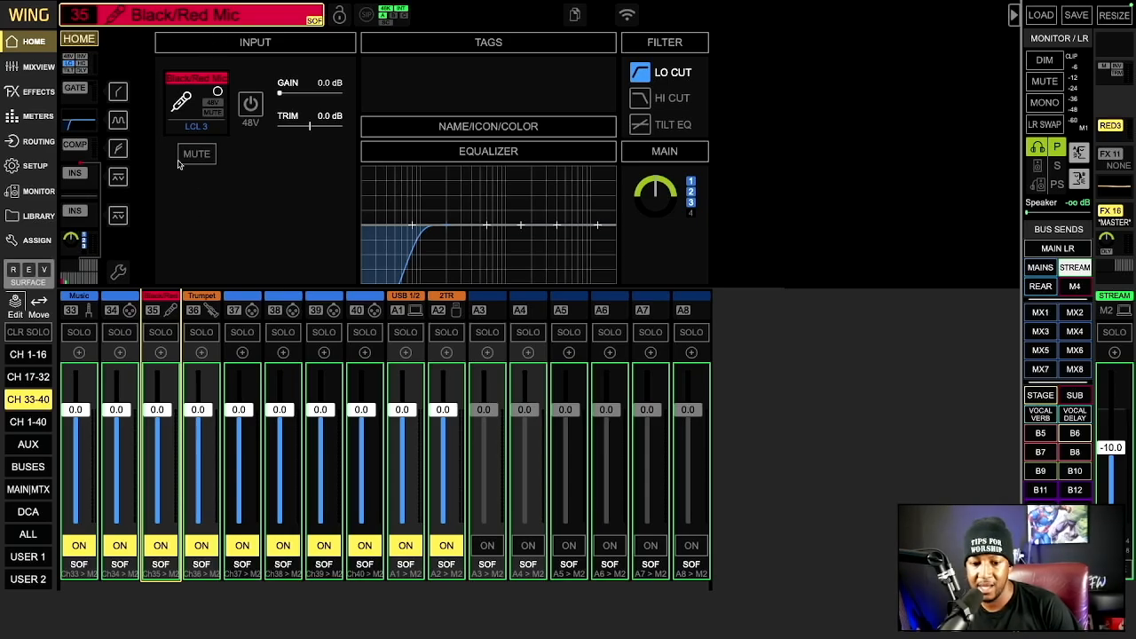
click(441, 235)
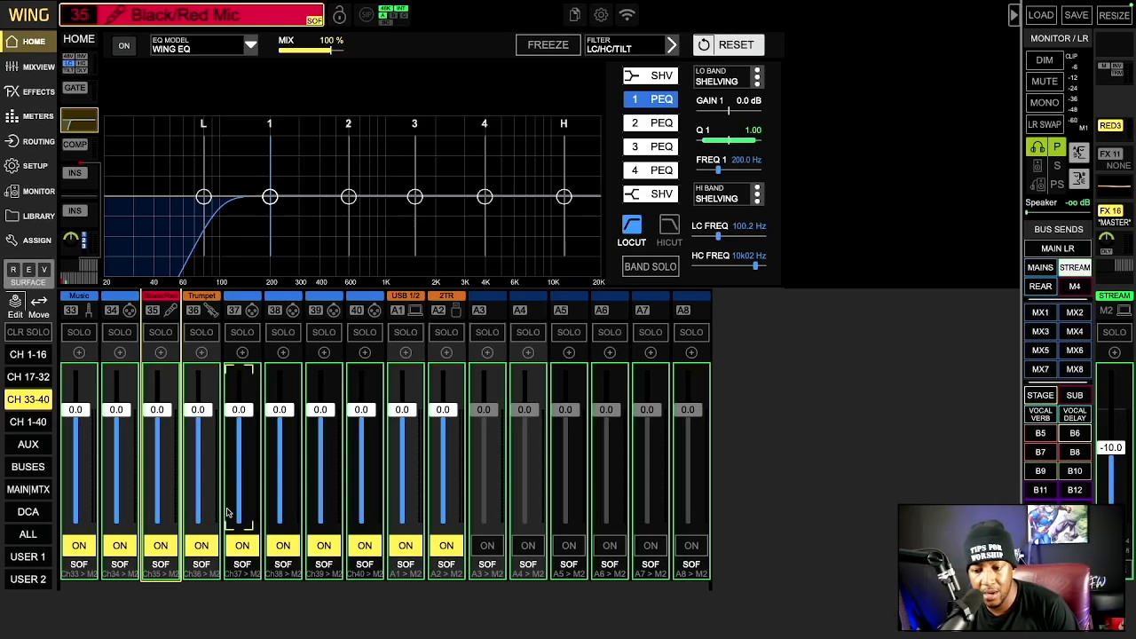
Examine the release, threshold, ratio, attack and make-up gain of the RED3 compressor on the MAINS output
click(44, 357)
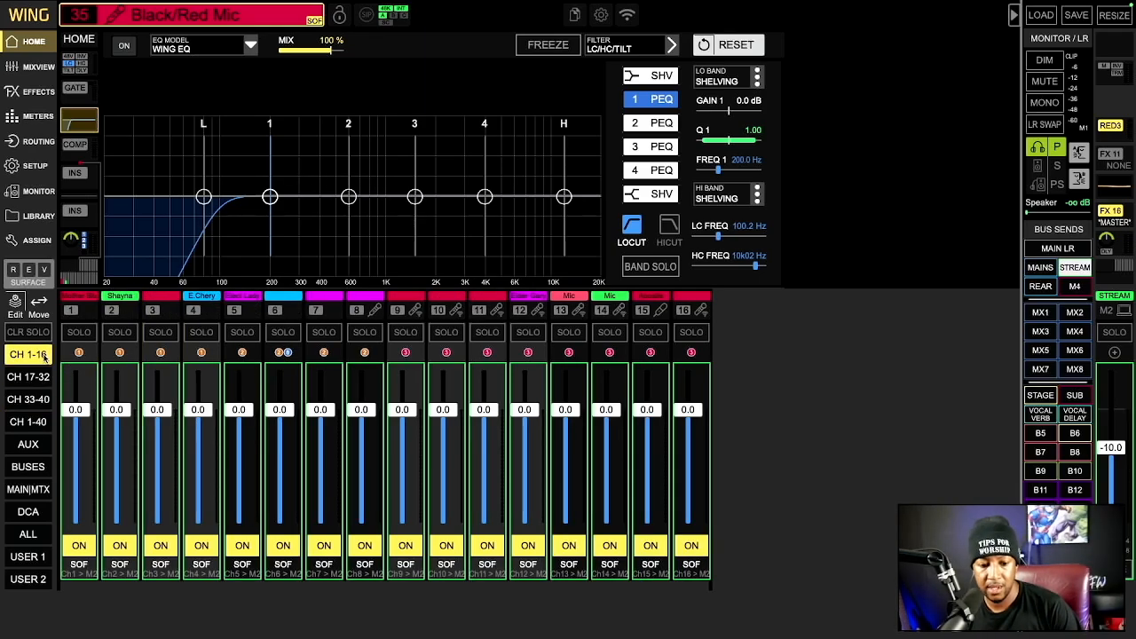
click(1041, 267)
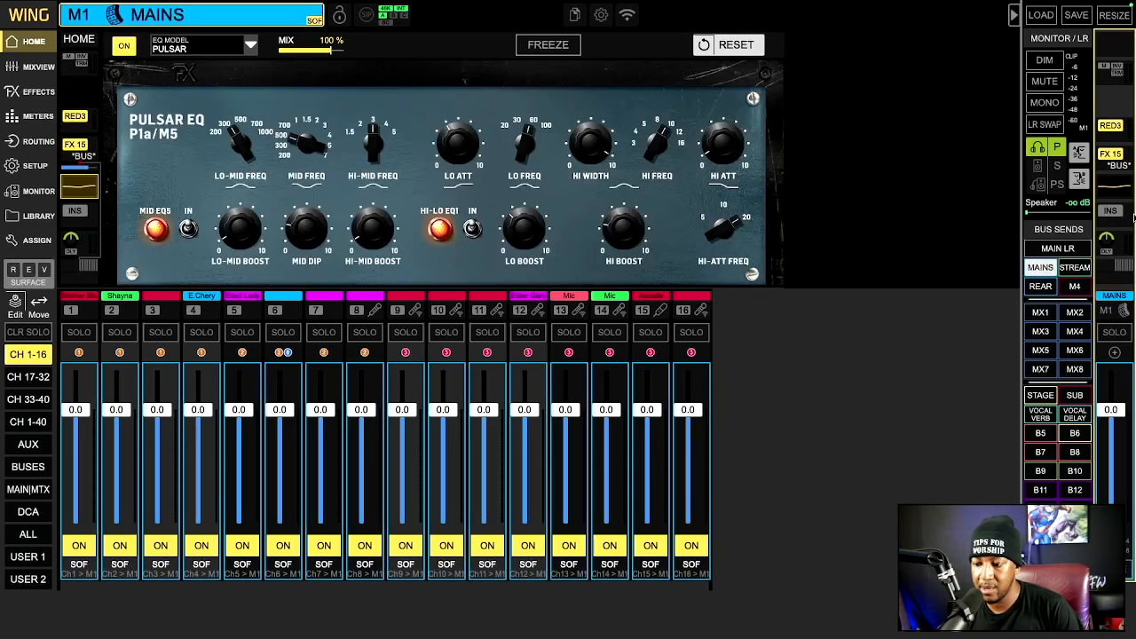
click(1110, 126)
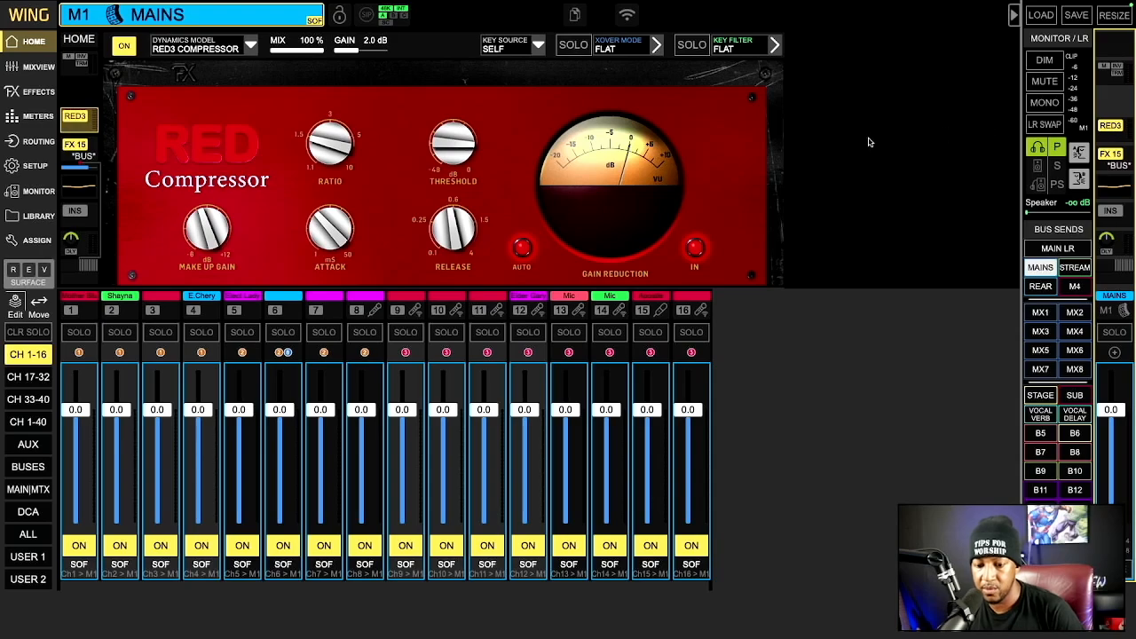
mouse_move(452, 236)
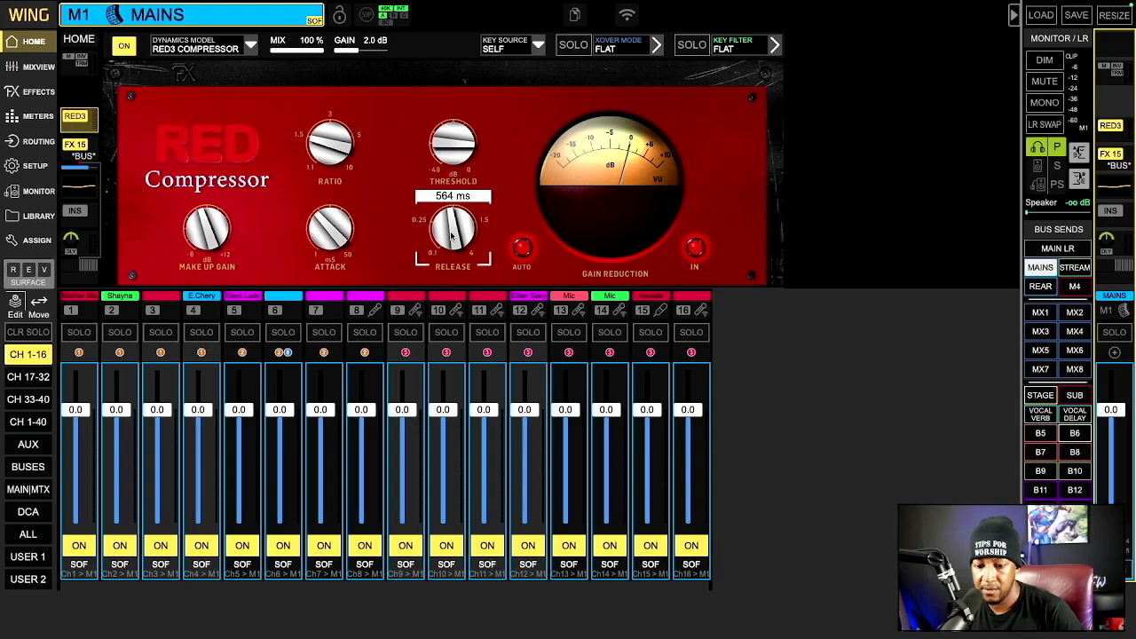
mouse_move(453, 152)
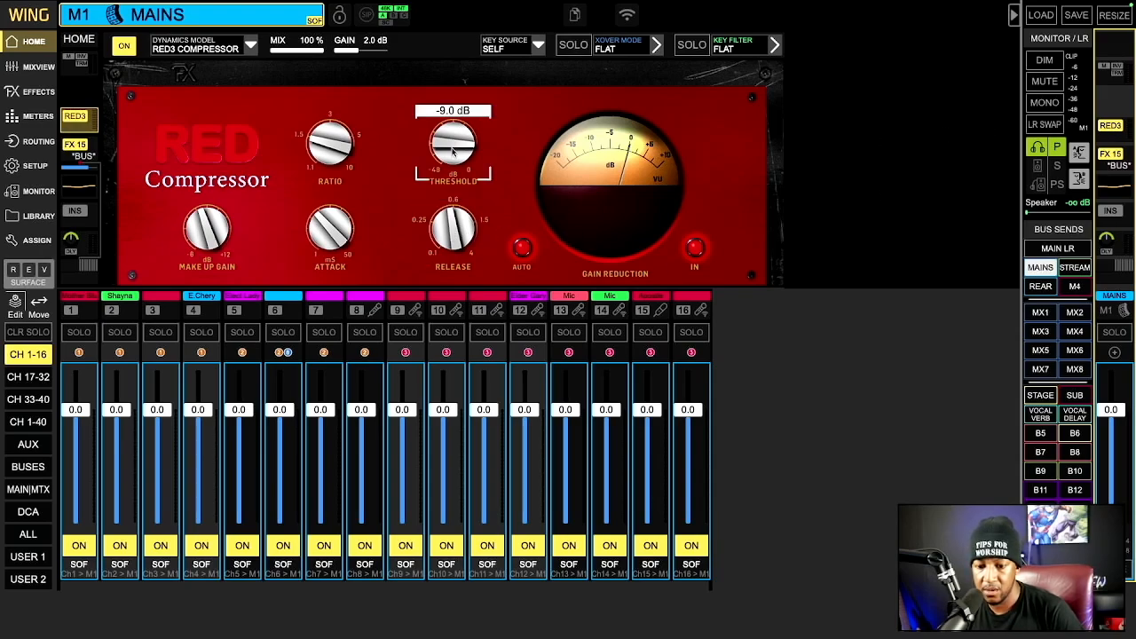
mouse_move(344, 145)
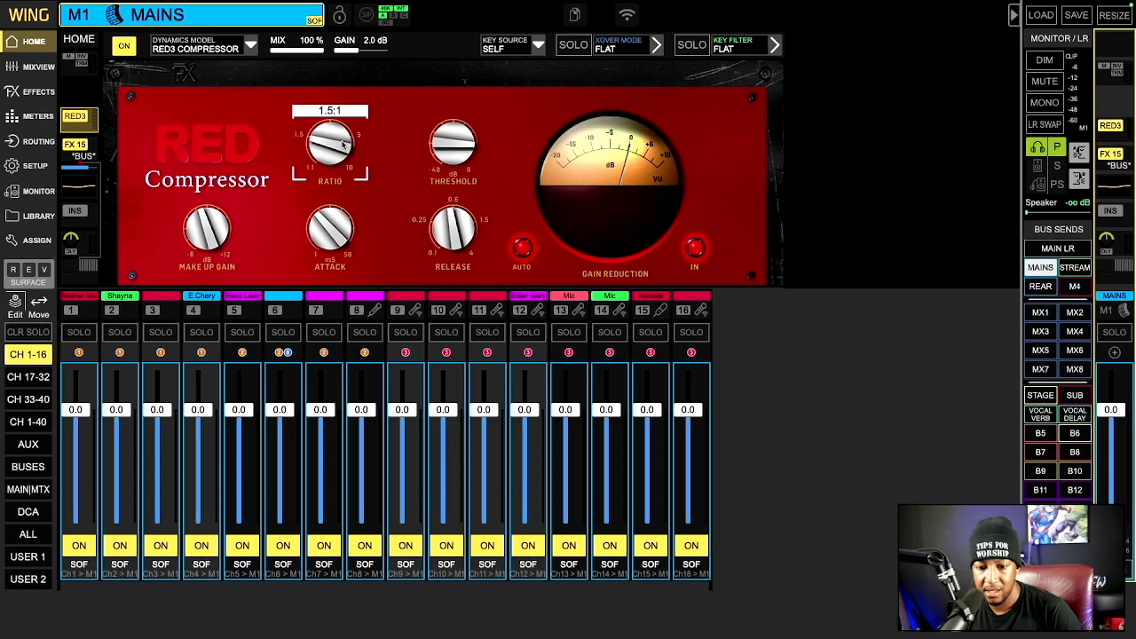
mouse_move(334, 229)
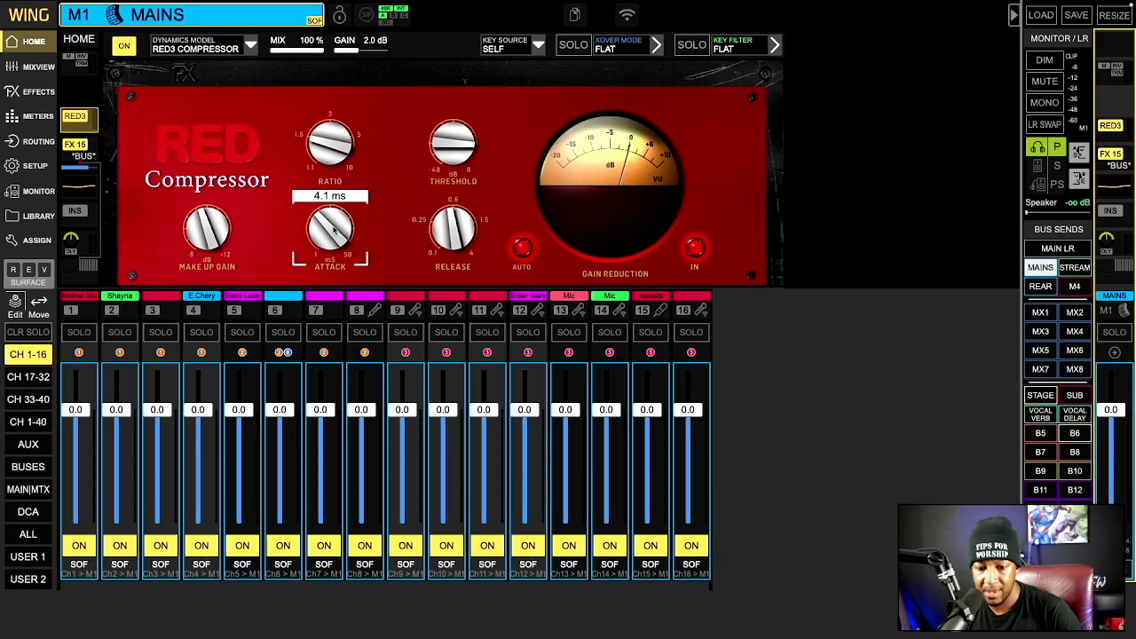
mouse_move(231, 247)
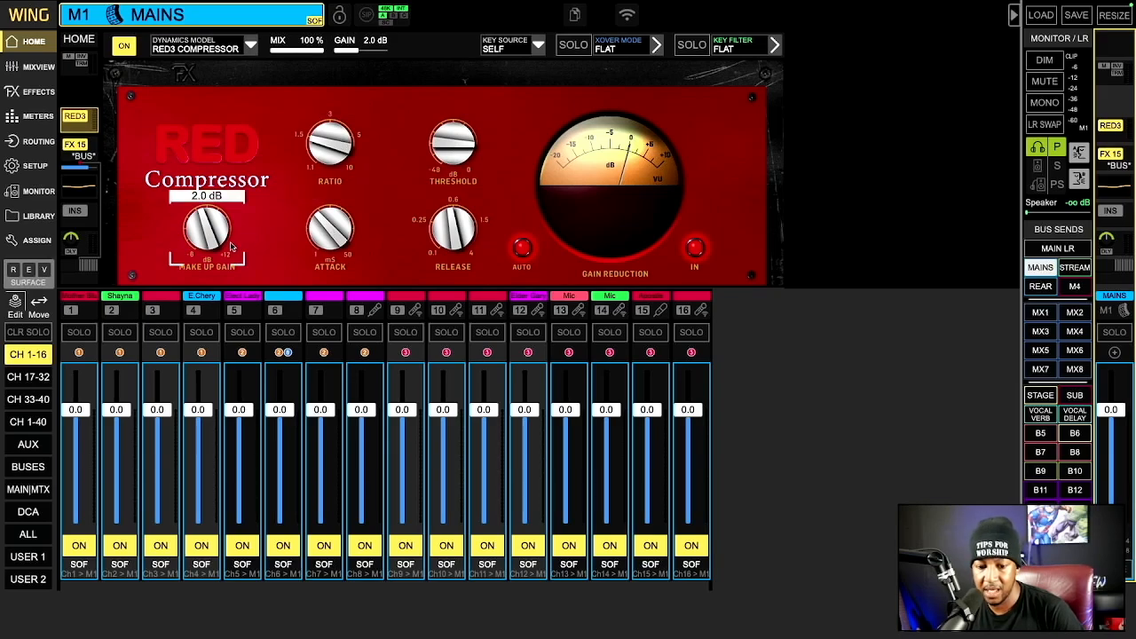
Review the warmth, EQ and dynamics stages of the MAINS FX15 bus channel effect, plus the Pulsar EQ
click(1111, 164)
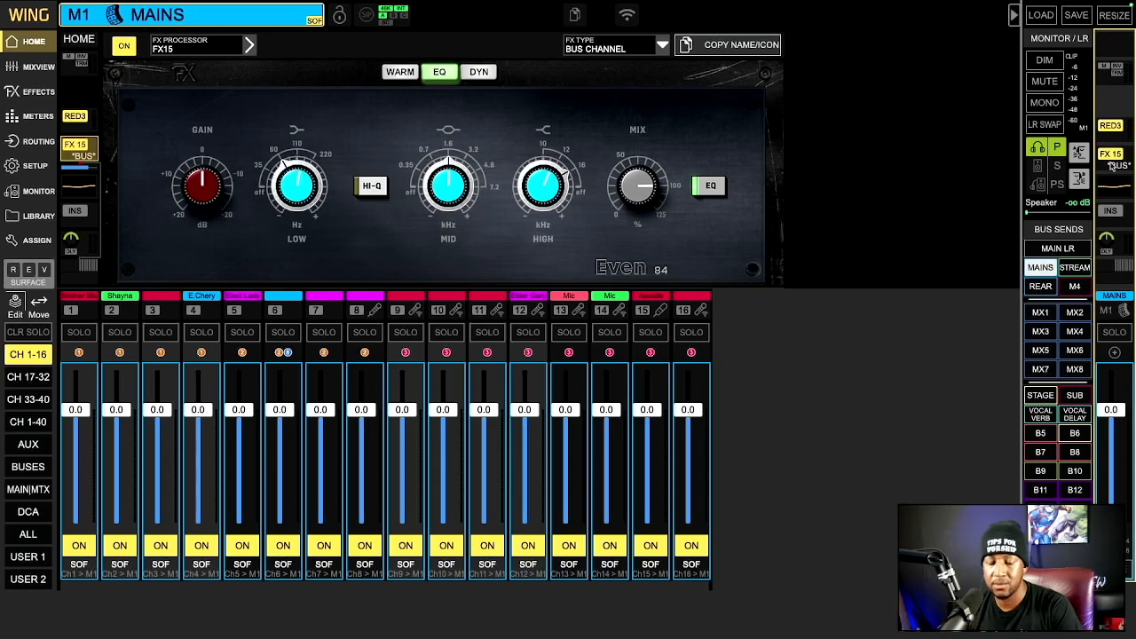
click(407, 76)
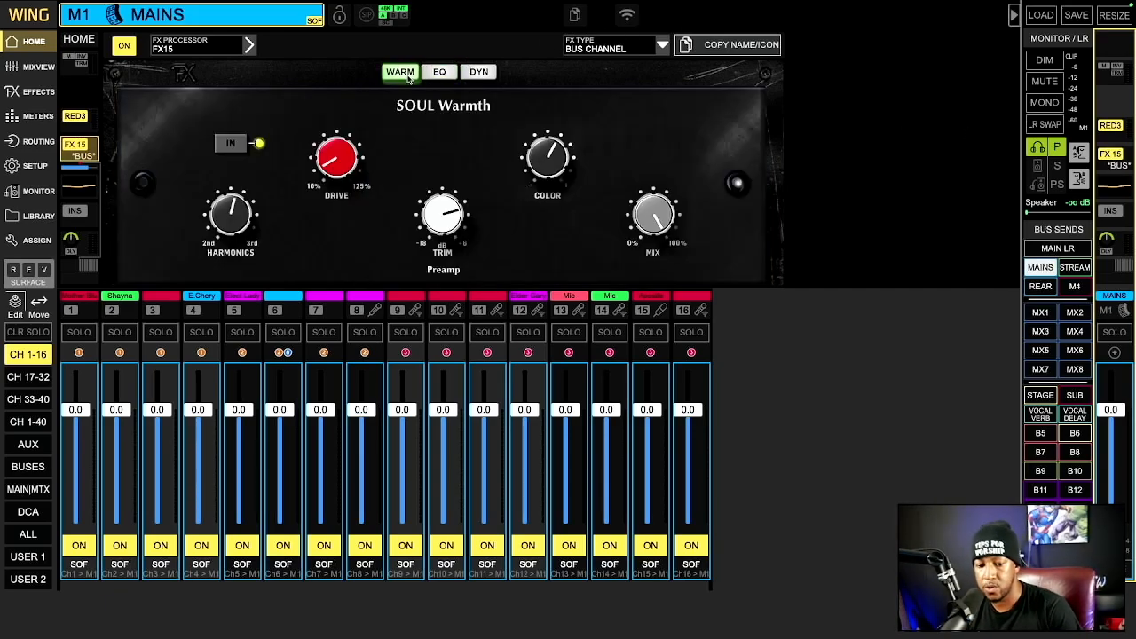
click(449, 73)
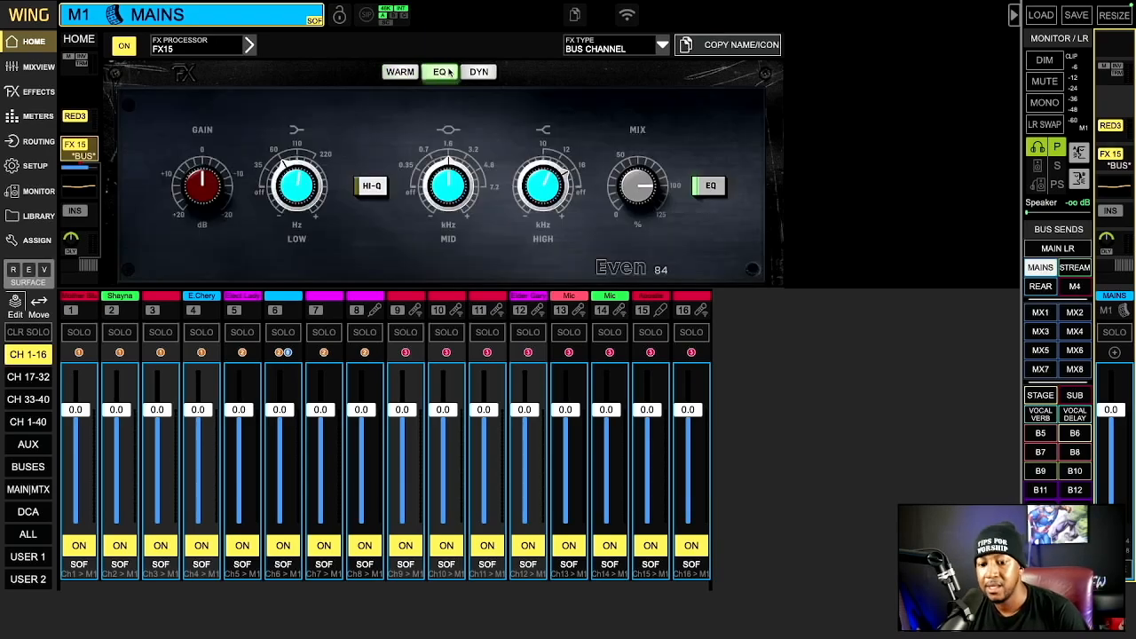
click(478, 77)
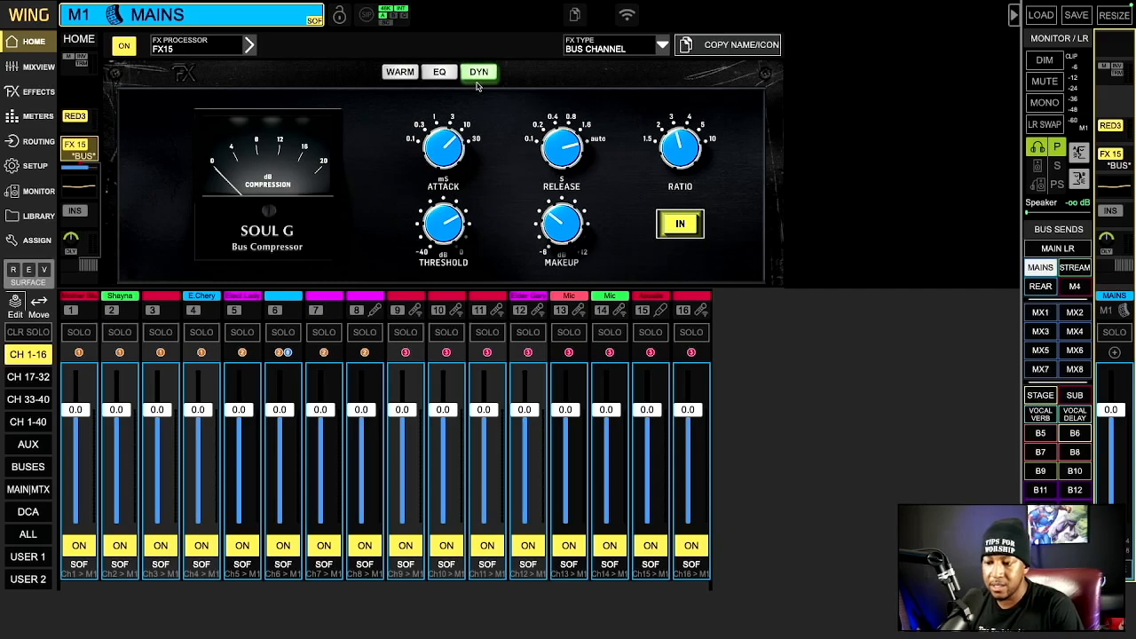
click(1108, 189)
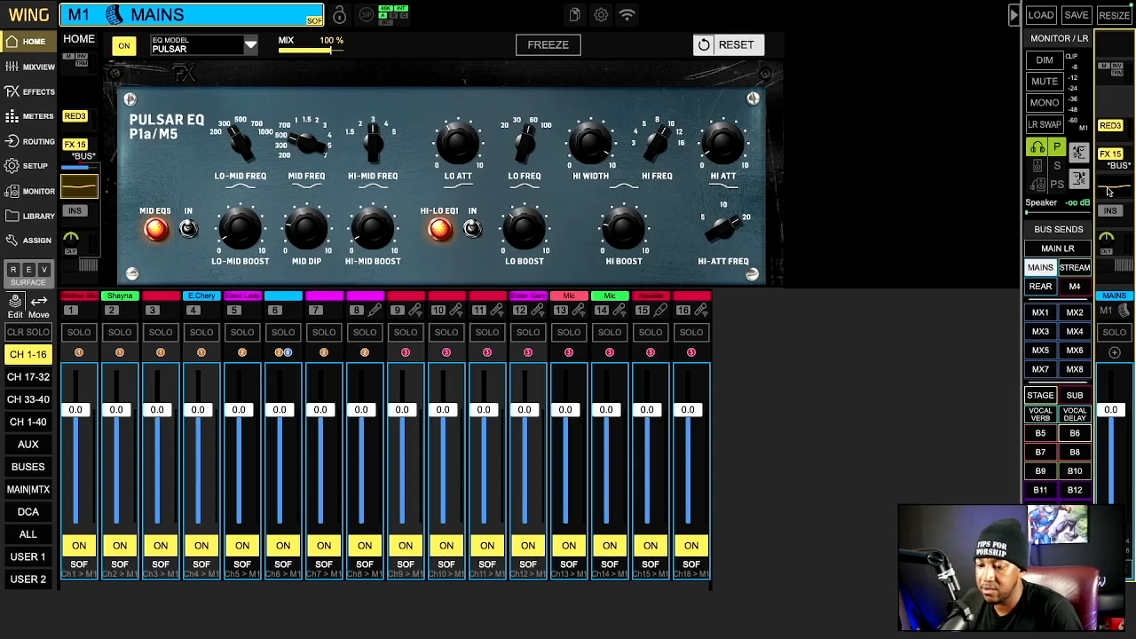
Examine the make-up gain, attack, ratio, threshold and release of the RED3 compressor on the STREAM output
click(1075, 268)
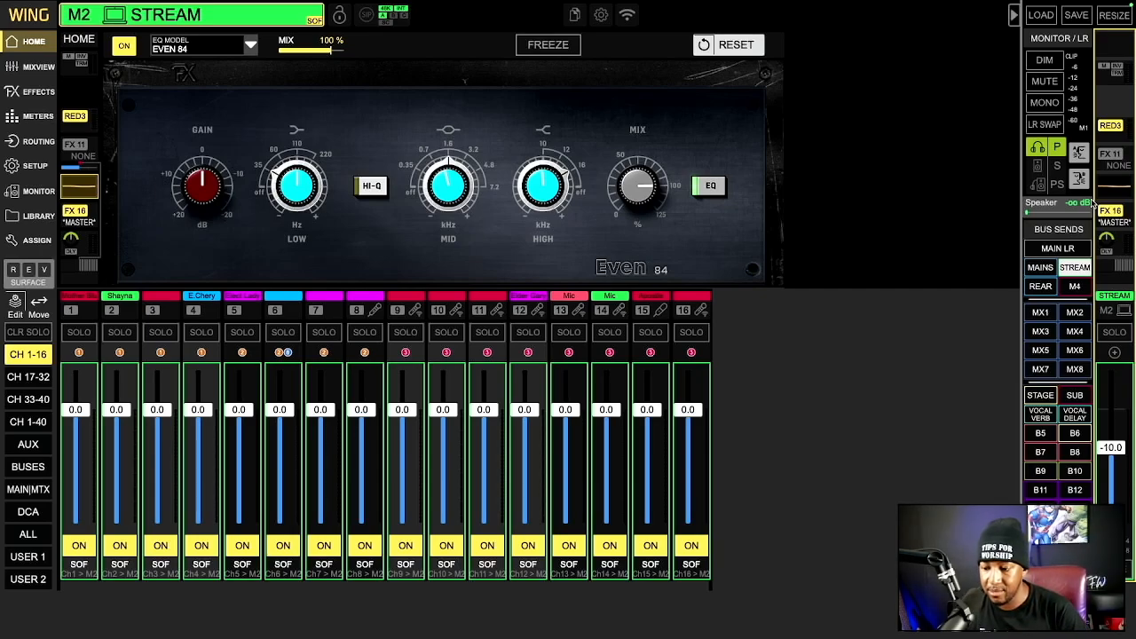
click(1114, 129)
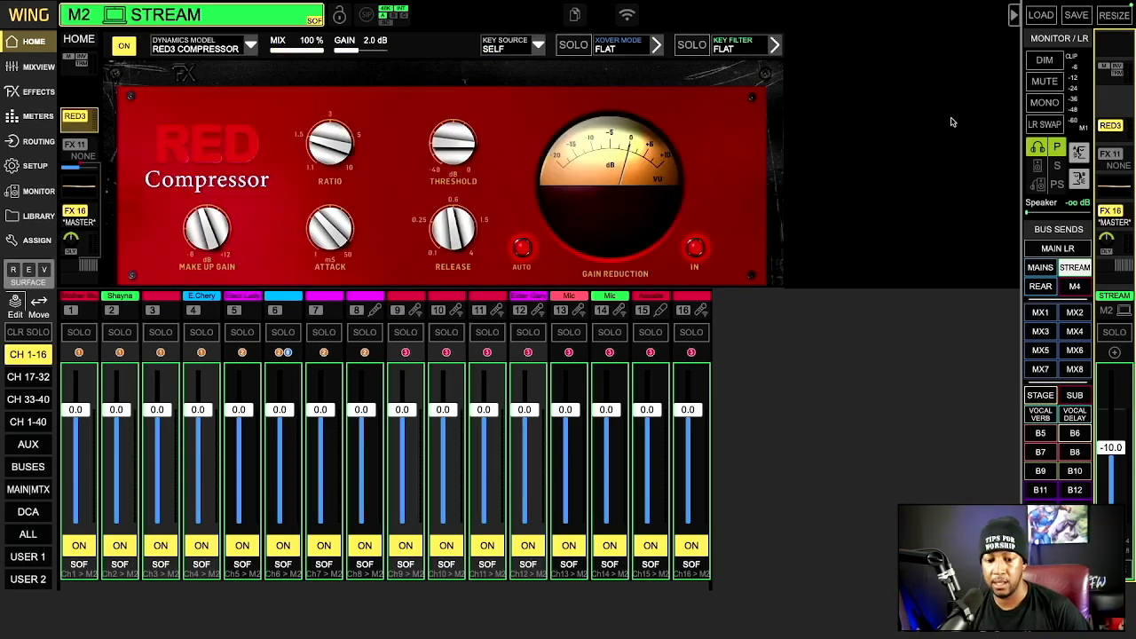
mouse_move(188, 221)
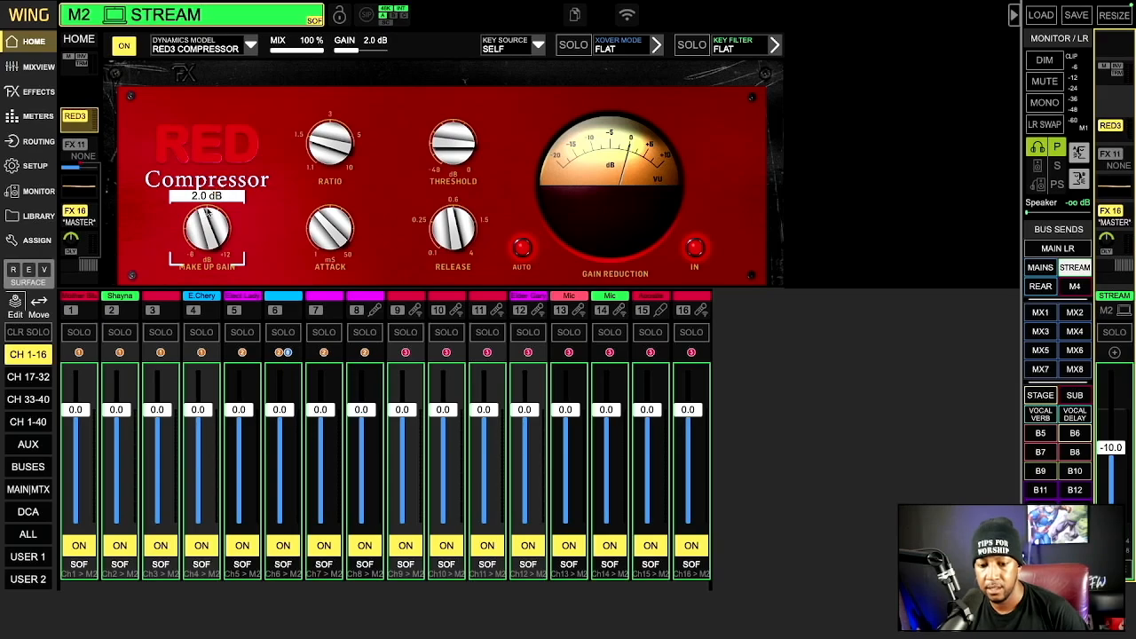
mouse_move(316, 229)
mouse_move(317, 154)
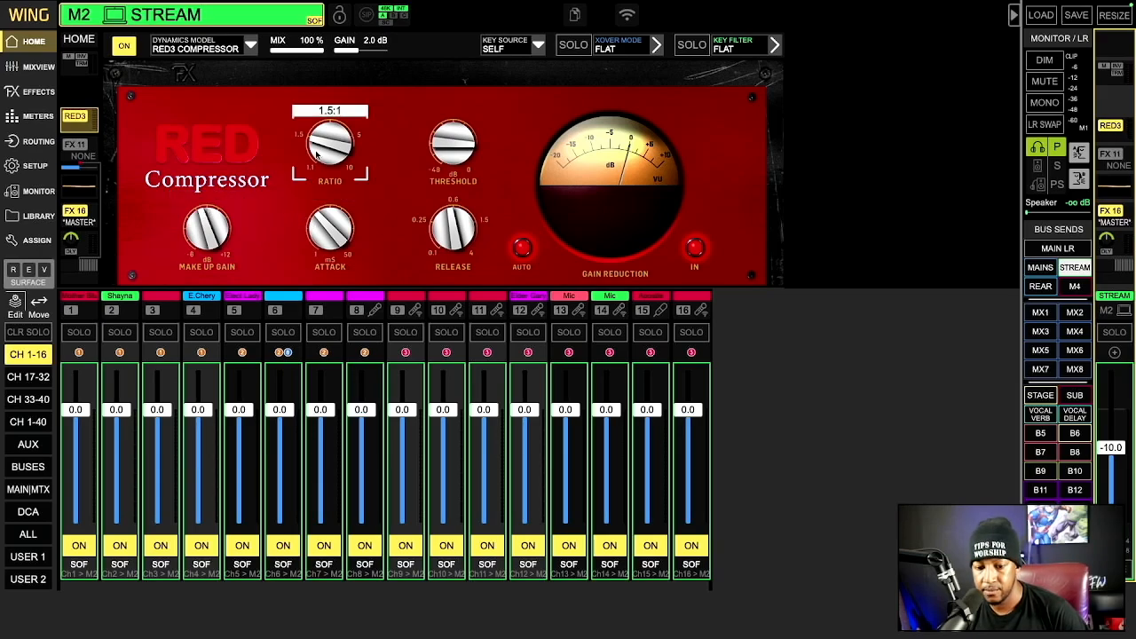
mouse_move(447, 136)
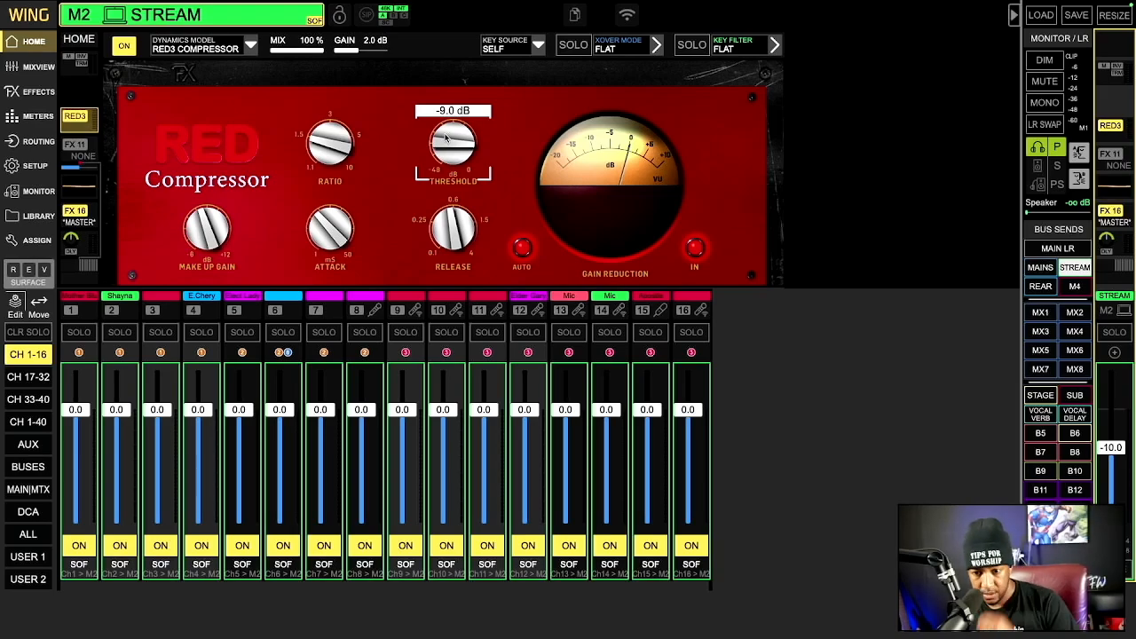
mouse_move(458, 245)
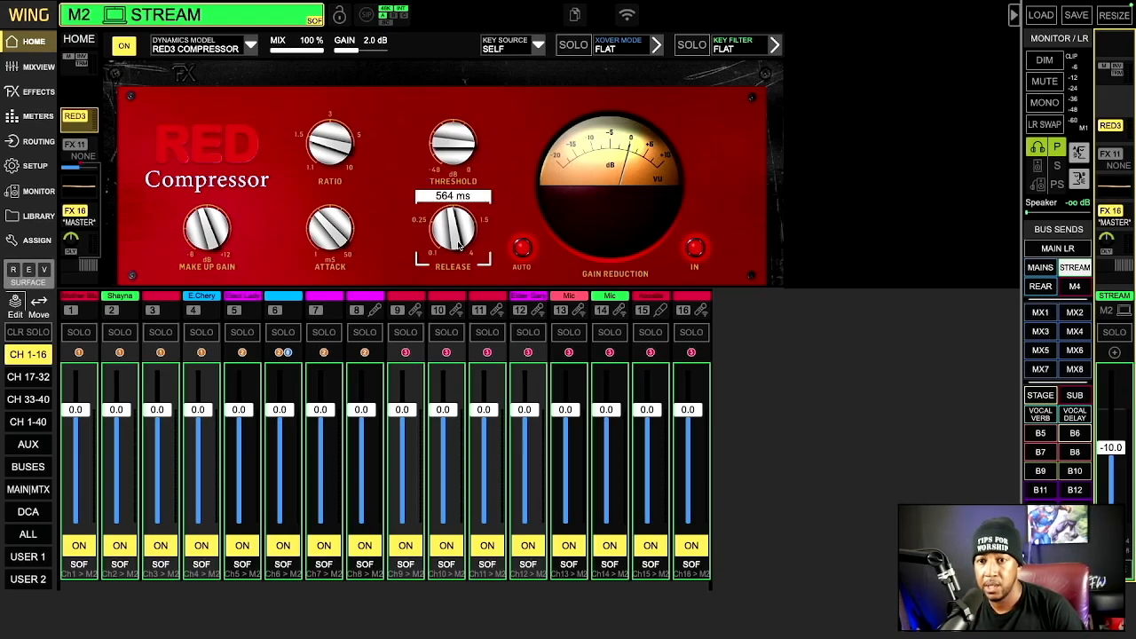
Review the STREAM output's Even 84 EQ, the limiter and tape stages of FX16, and its processing overview
click(1104, 181)
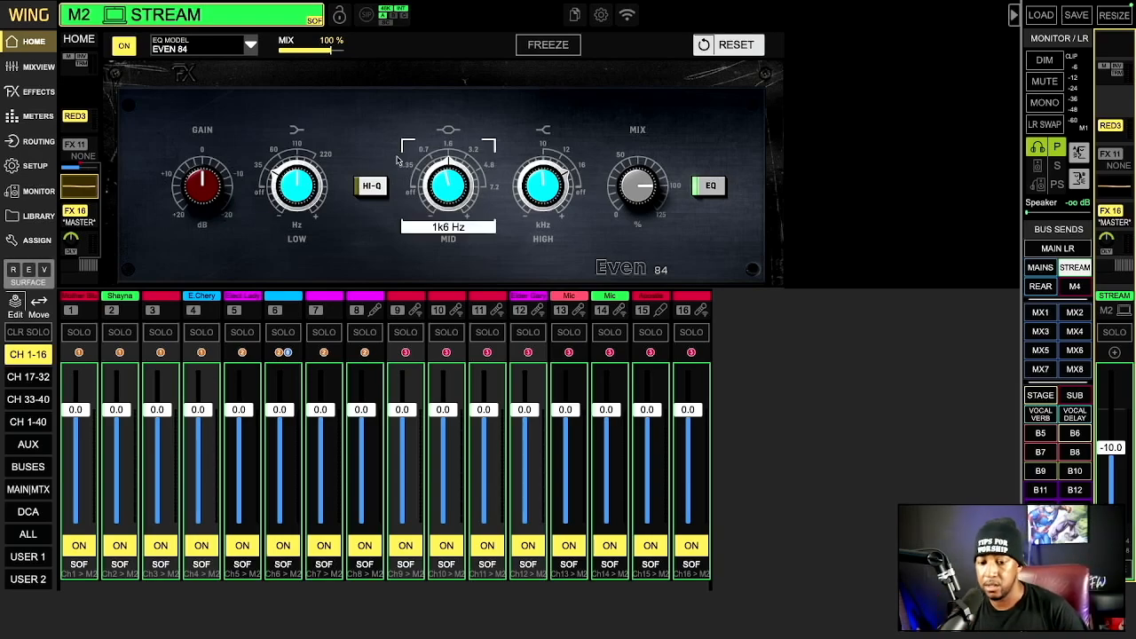
click(1109, 217)
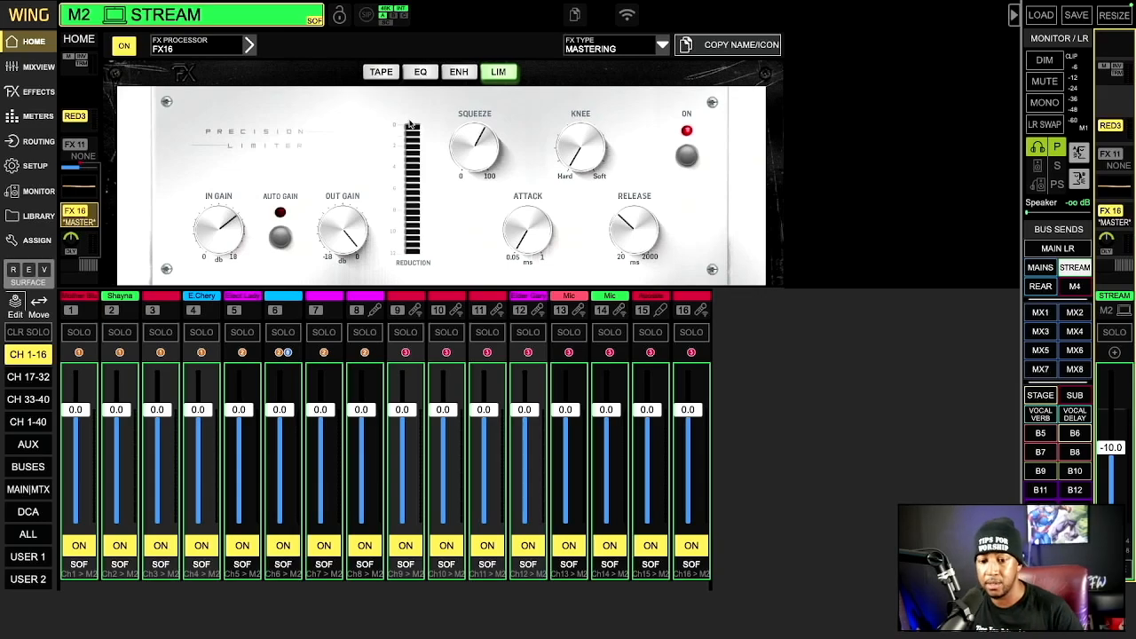
click(380, 73)
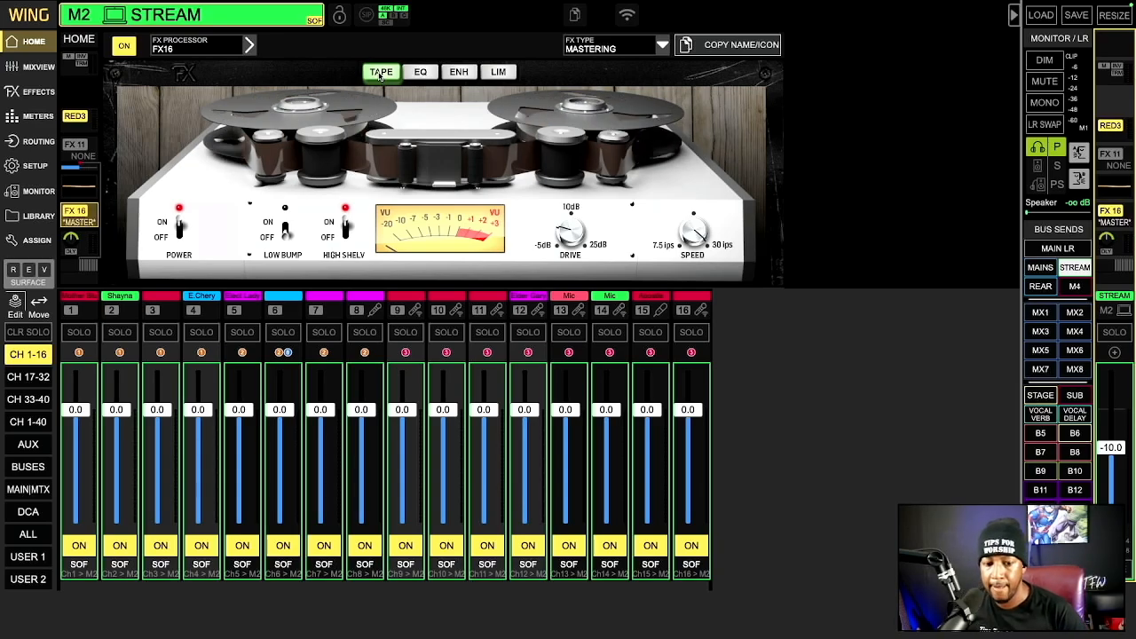
click(81, 41)
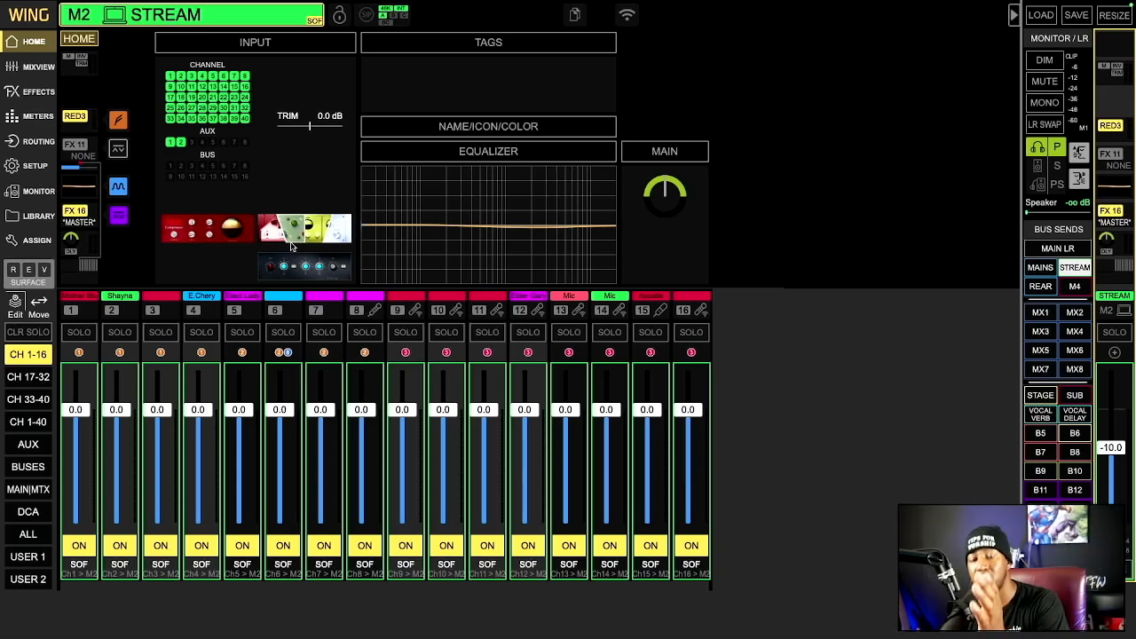
Examine the drive and speed settings of the tape stage in the STREAM output's FX16 mastering effect
click(1111, 213)
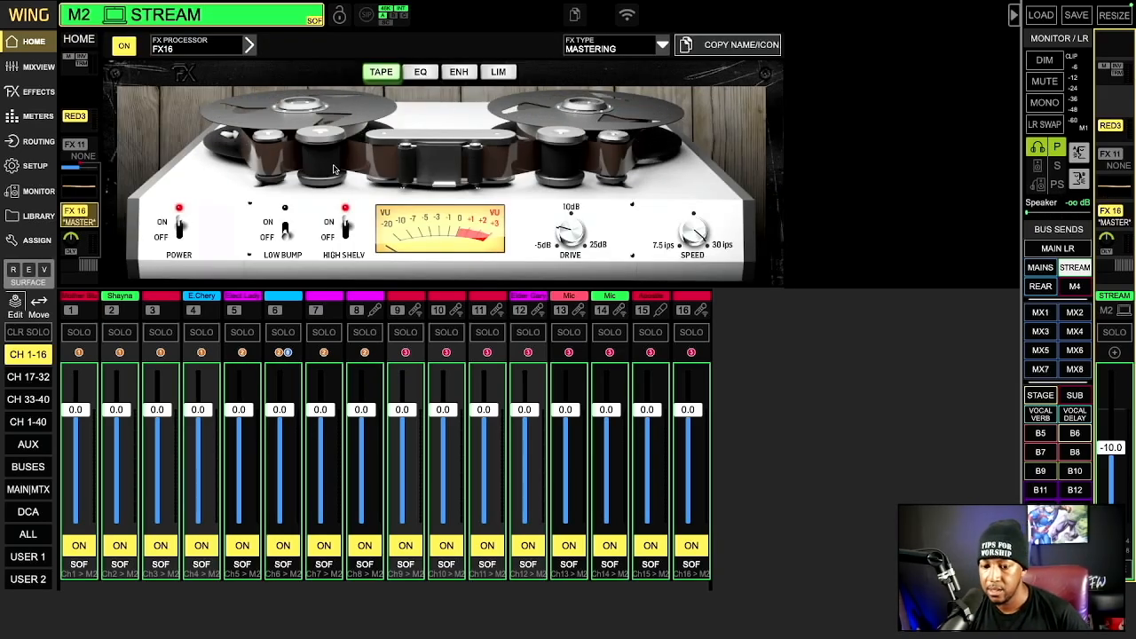
mouse_move(565, 232)
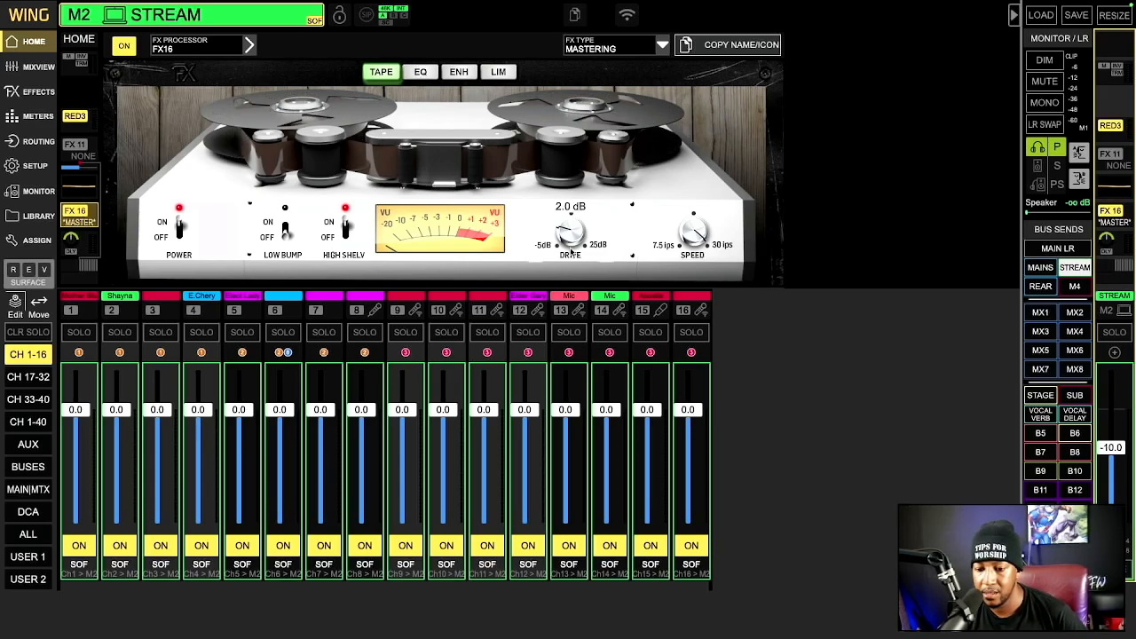
mouse_move(697, 230)
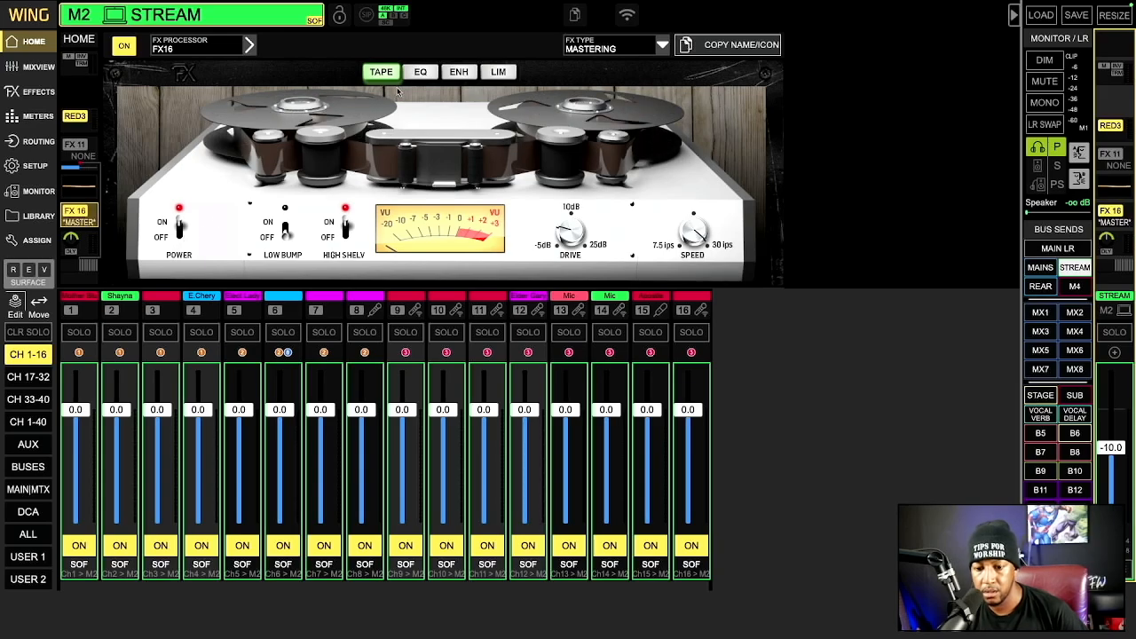
Examine the 160 Hz, 2.5 kHz, air frequency and air gain settings of the FX16 mastering EQ, plus the STREAM output's Even 84 EQ
click(422, 73)
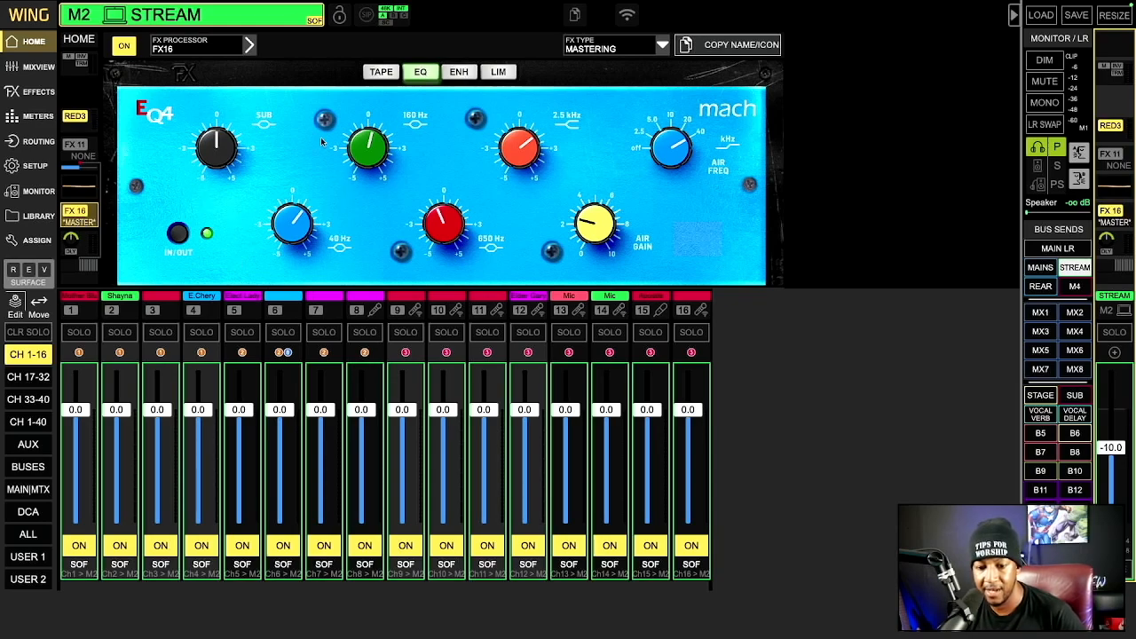
click(377, 140)
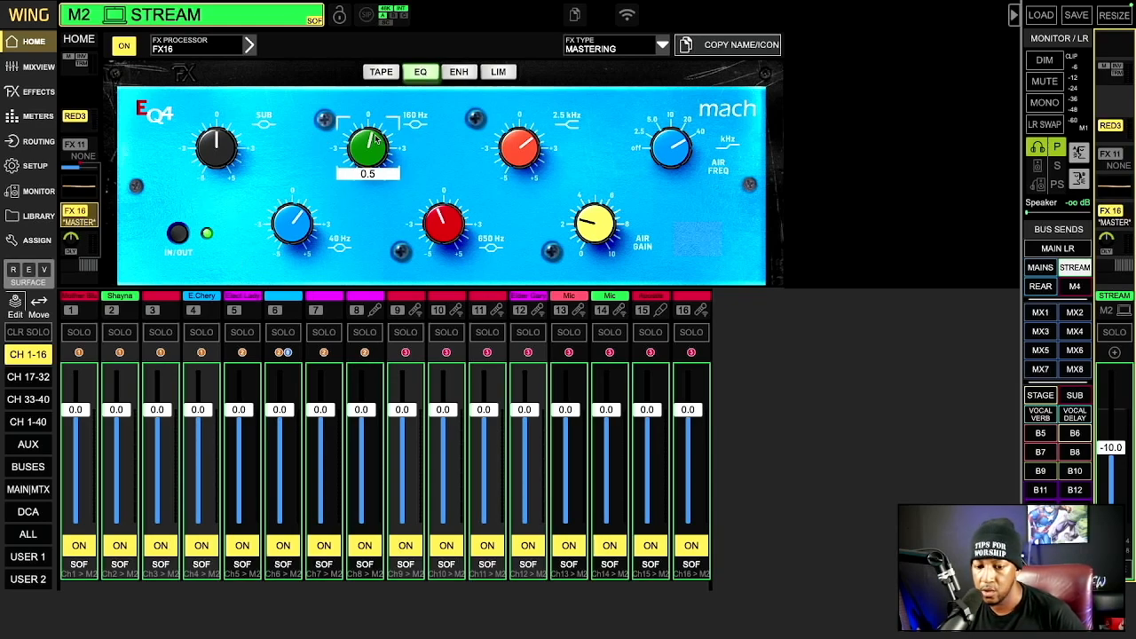
click(513, 146)
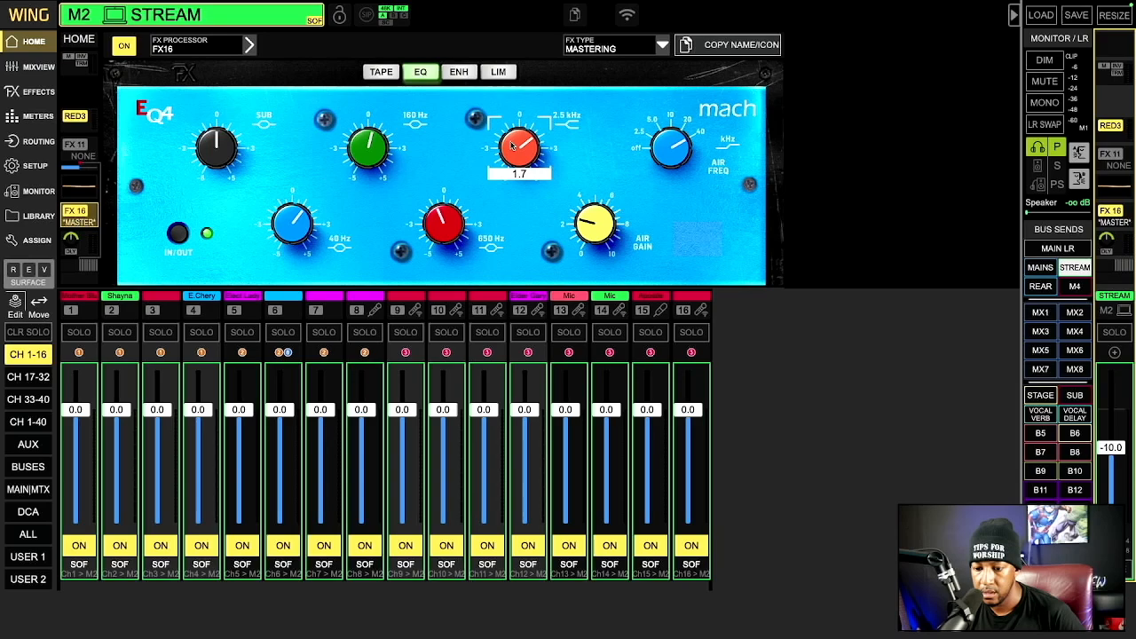
click(681, 143)
click(615, 214)
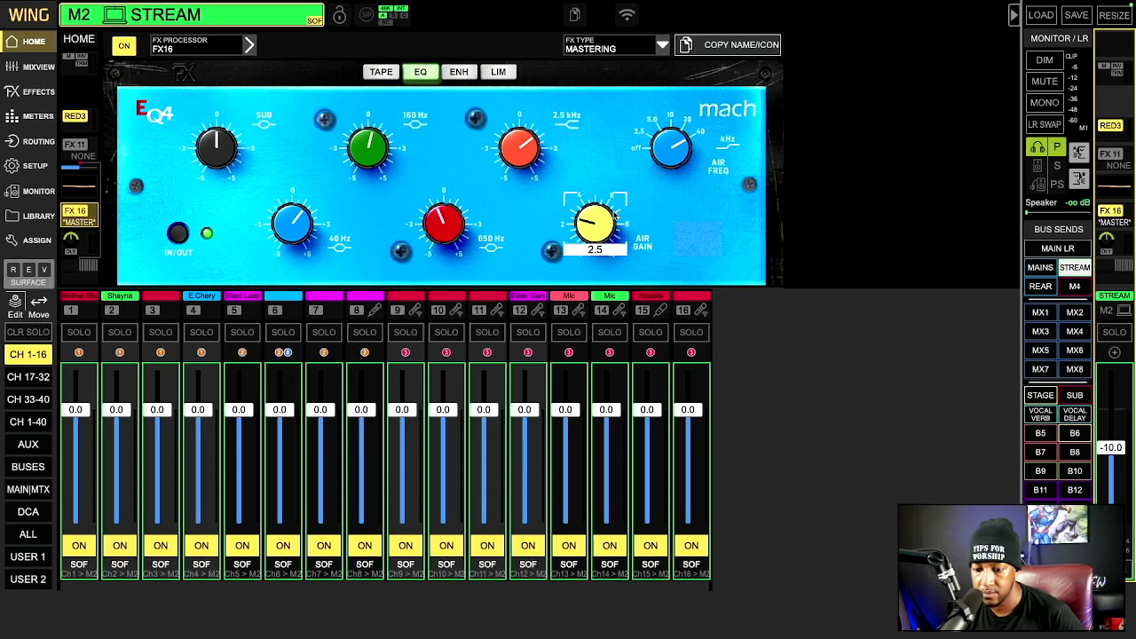
mouse_move(305, 249)
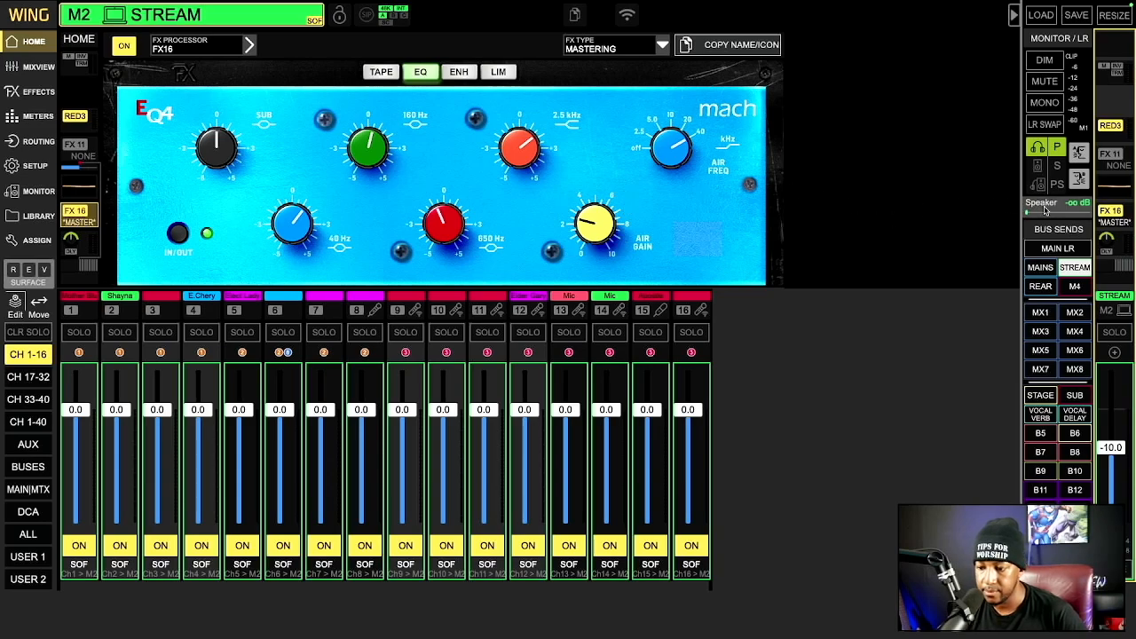
click(1114, 188)
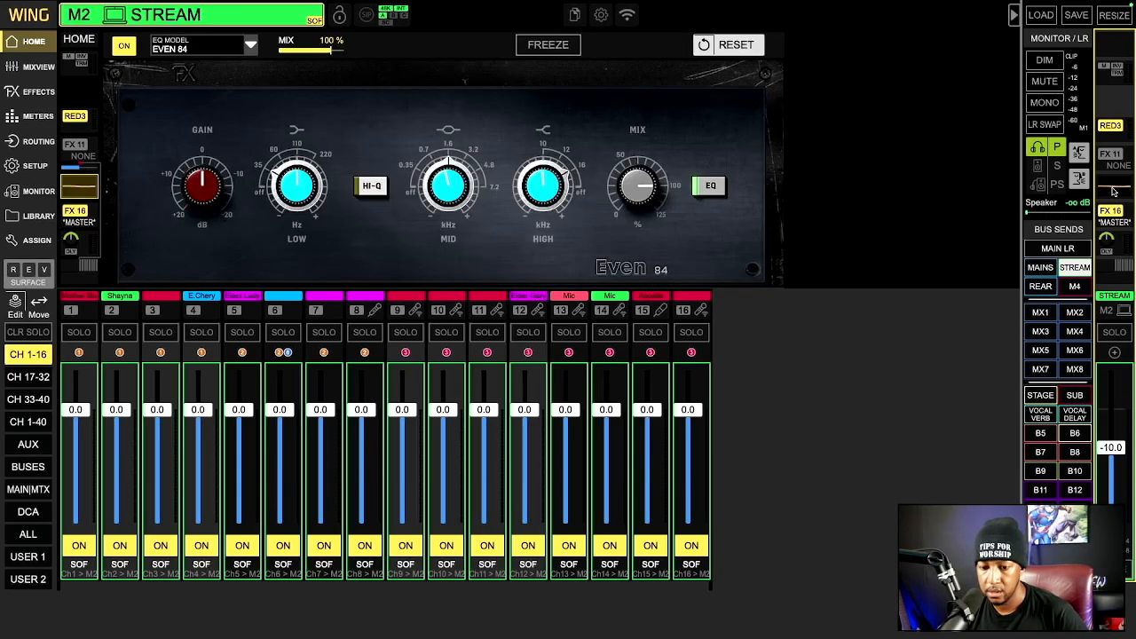
click(1113, 226)
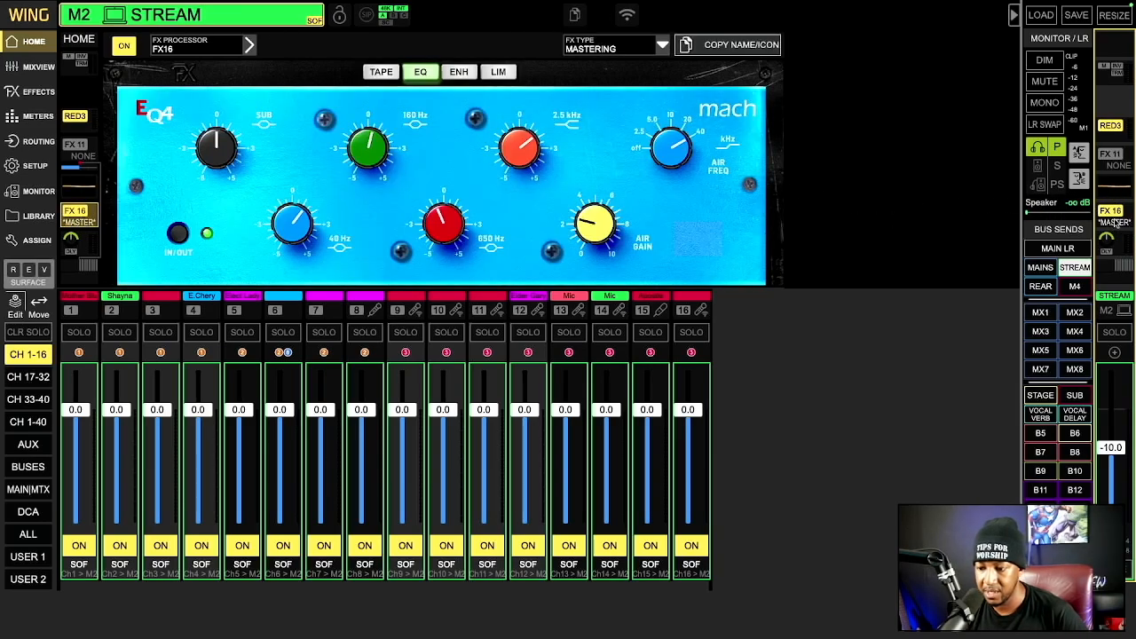
Review the channel send levels feeding the REAR output and the STAGE bus
click(1043, 286)
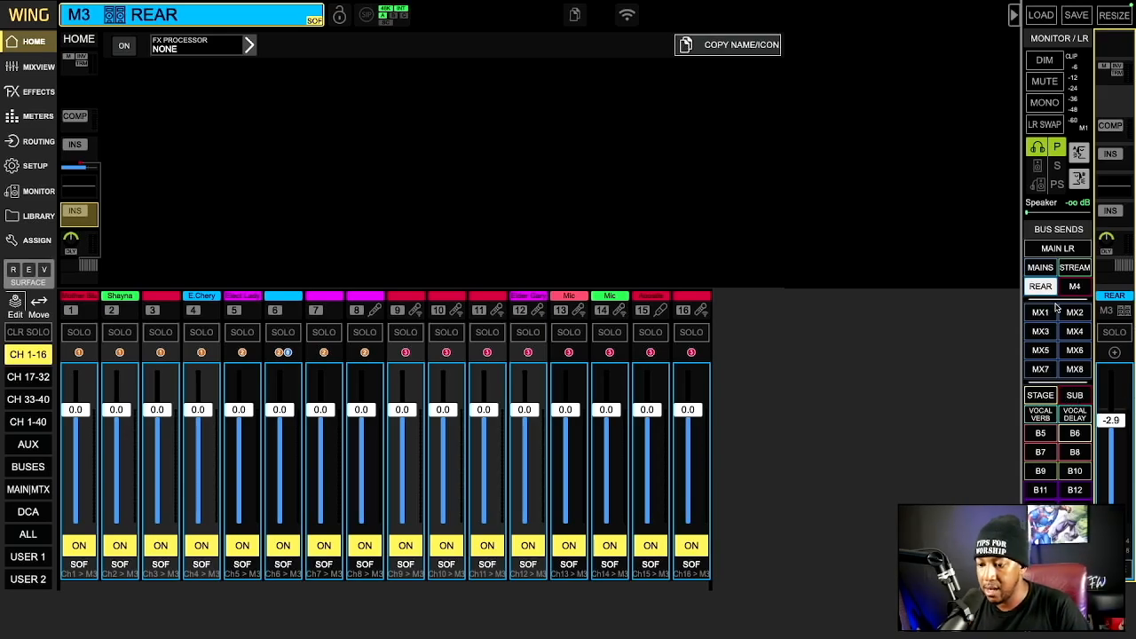
click(1041, 395)
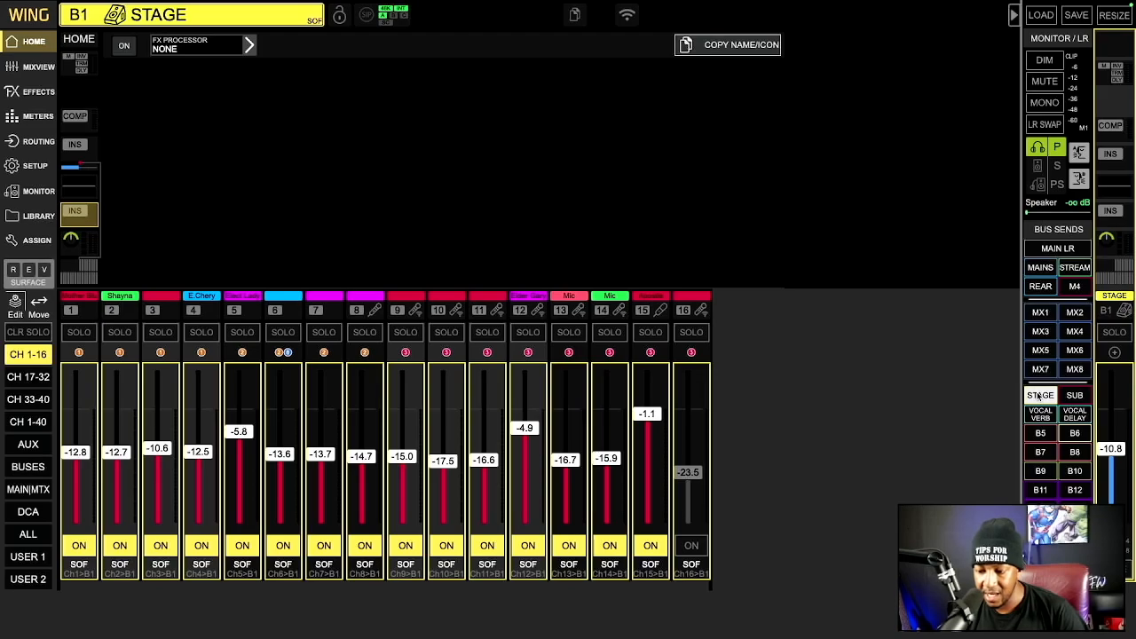
On the SUB bus sends, set channel 20's send level to -4.8 dB
click(1074, 396)
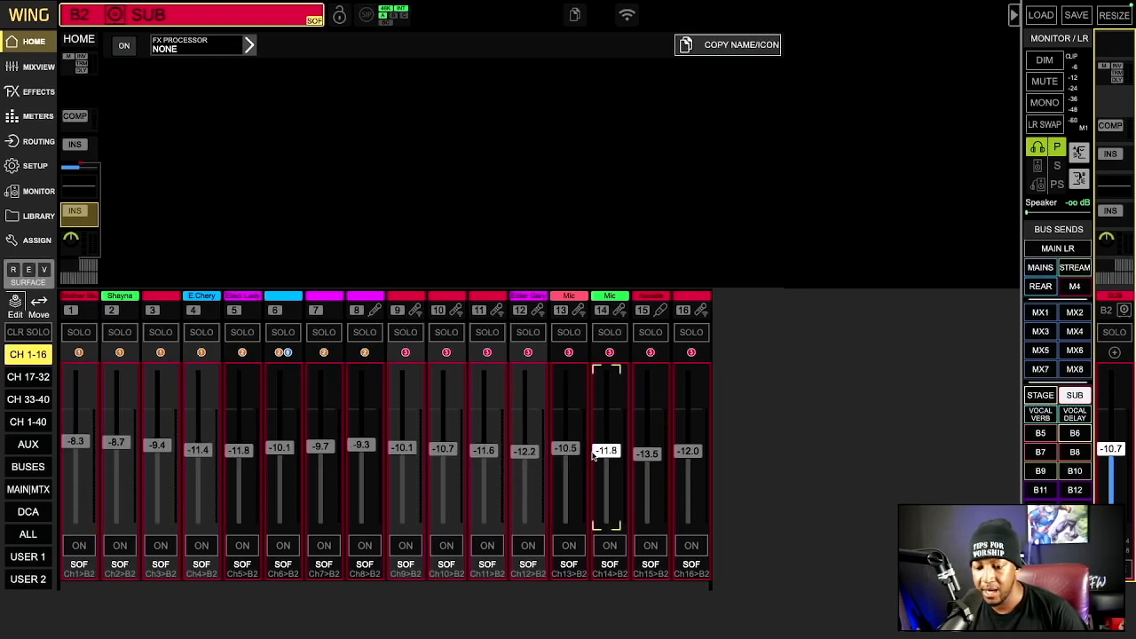
click(45, 377)
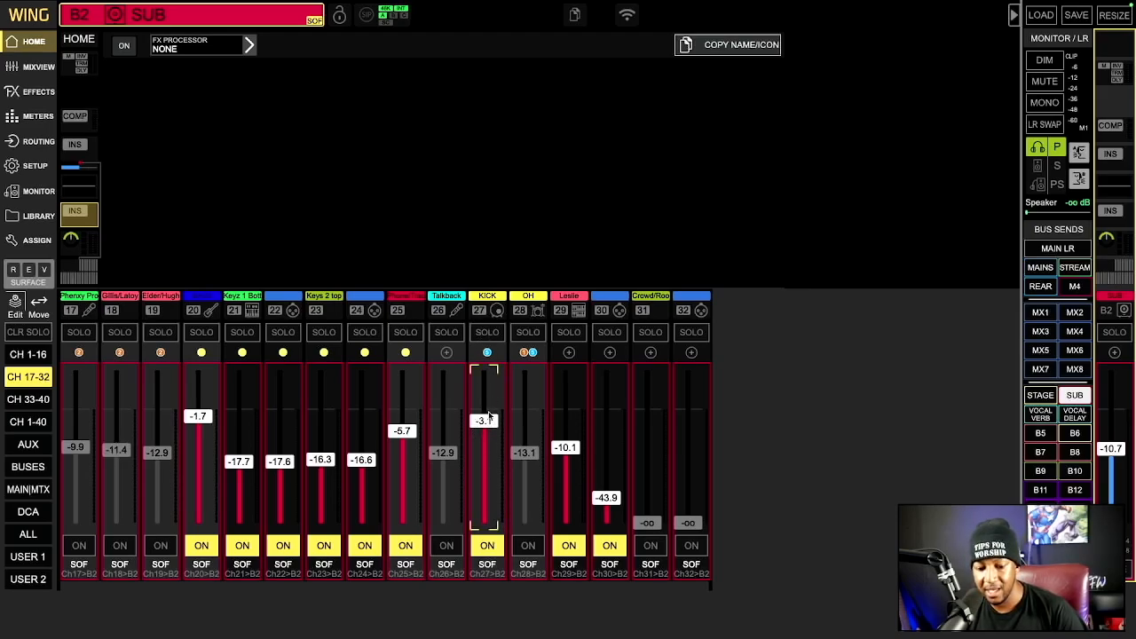
drag(202, 415, 202, 428)
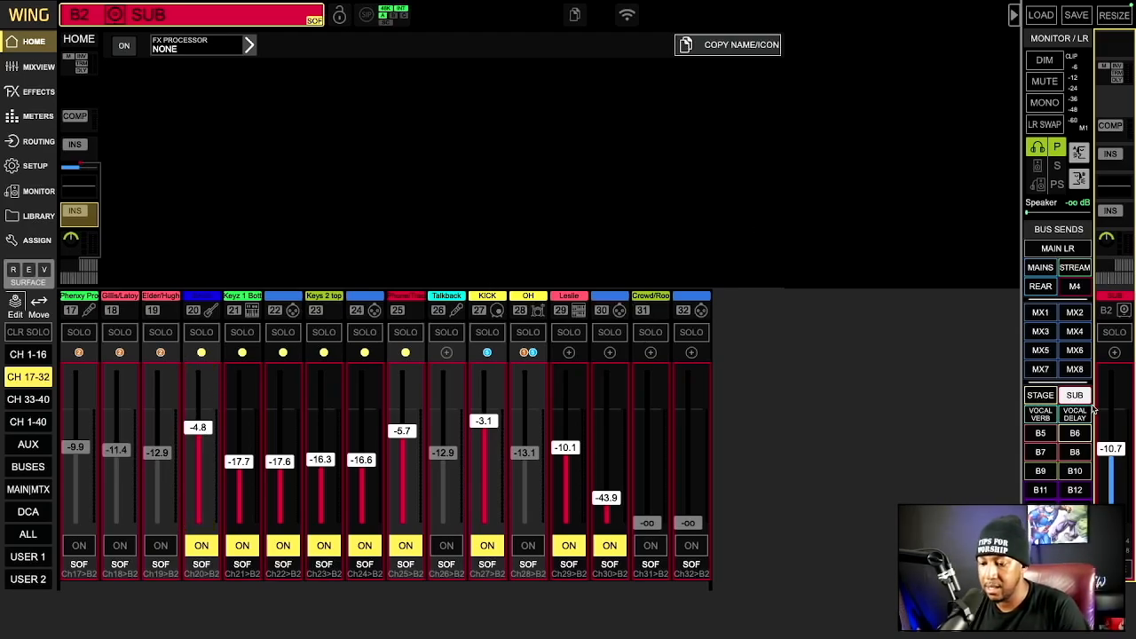
Review the channel send levels feeding the VOCAL VERB bus, including channels 1-16, and the VOCAL DELAY bus
click(1047, 415)
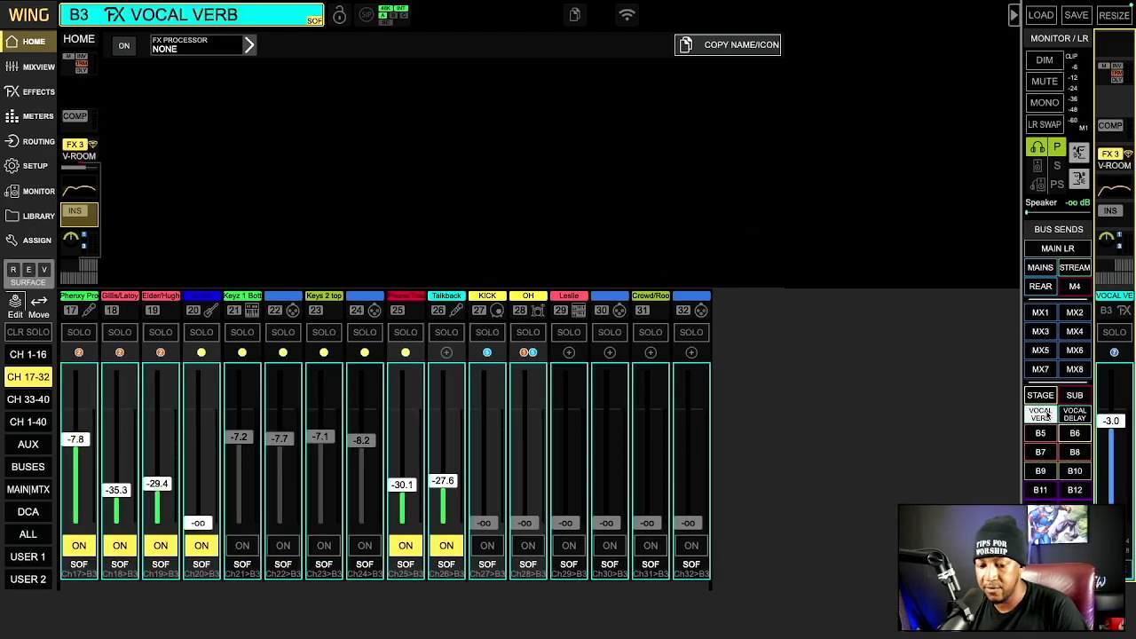
click(30, 357)
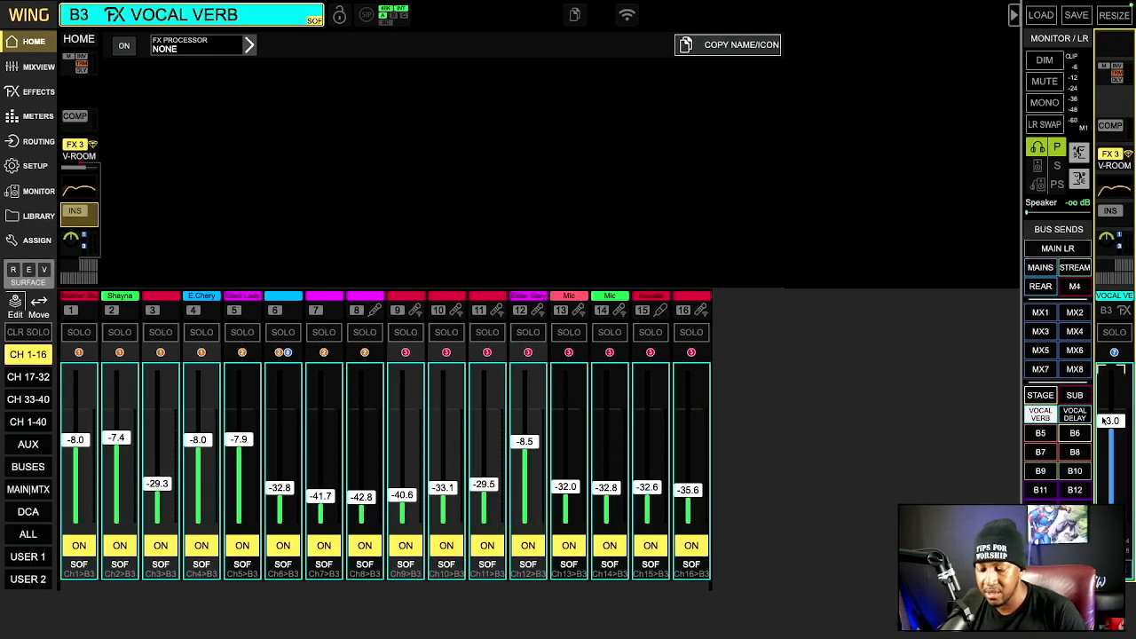
click(1074, 414)
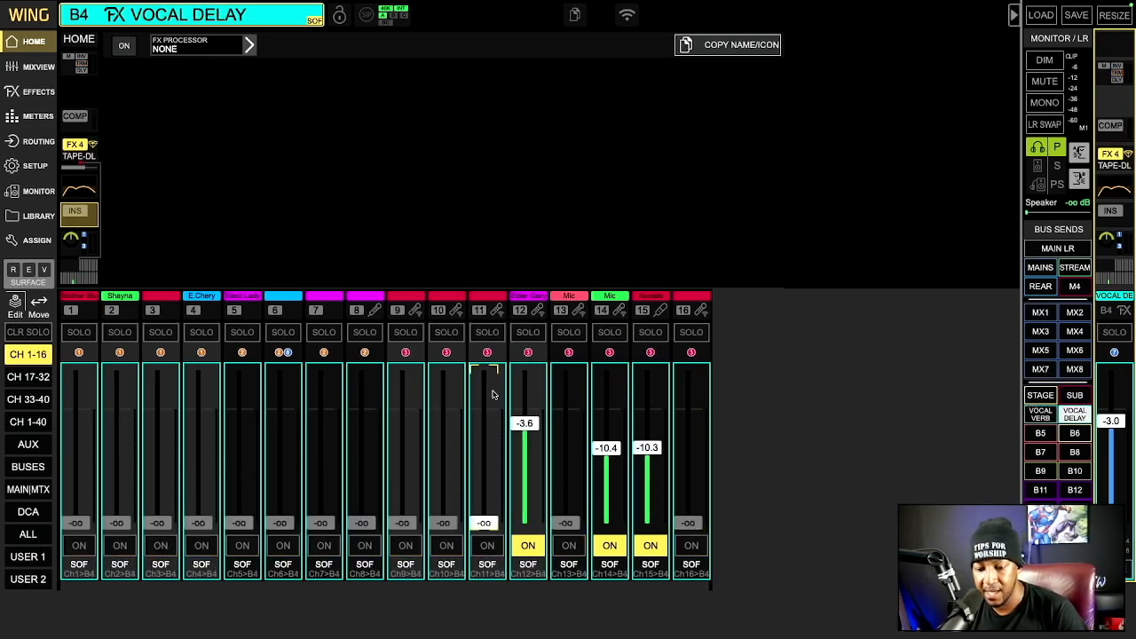
Return the faders to the MAIN LR mix and select channel 1 to view its processing
click(1048, 254)
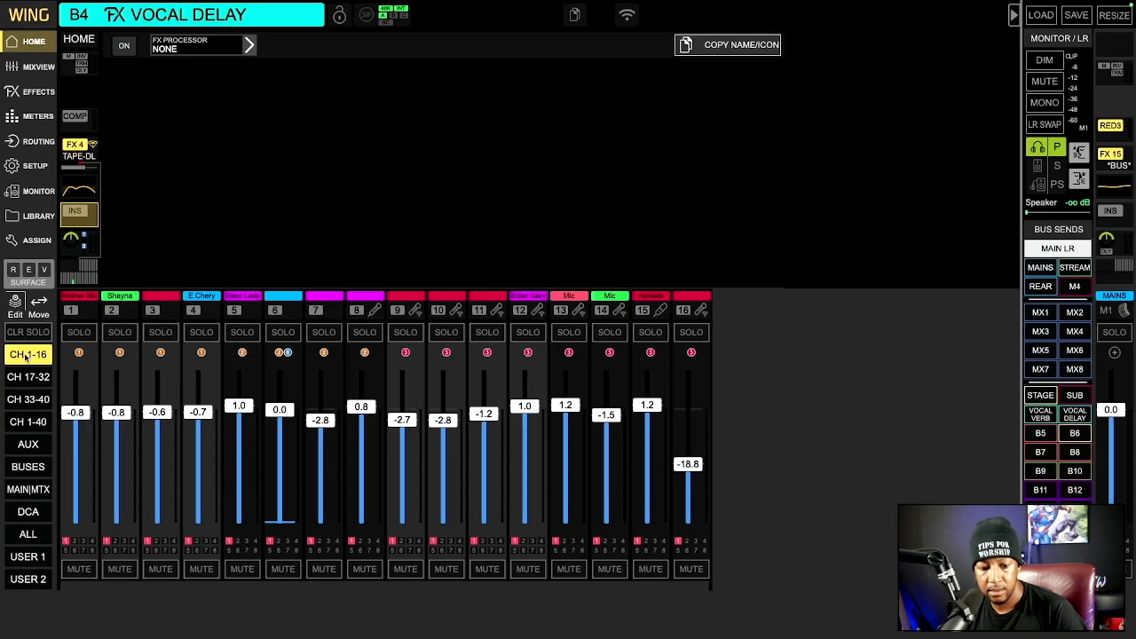
click(86, 298)
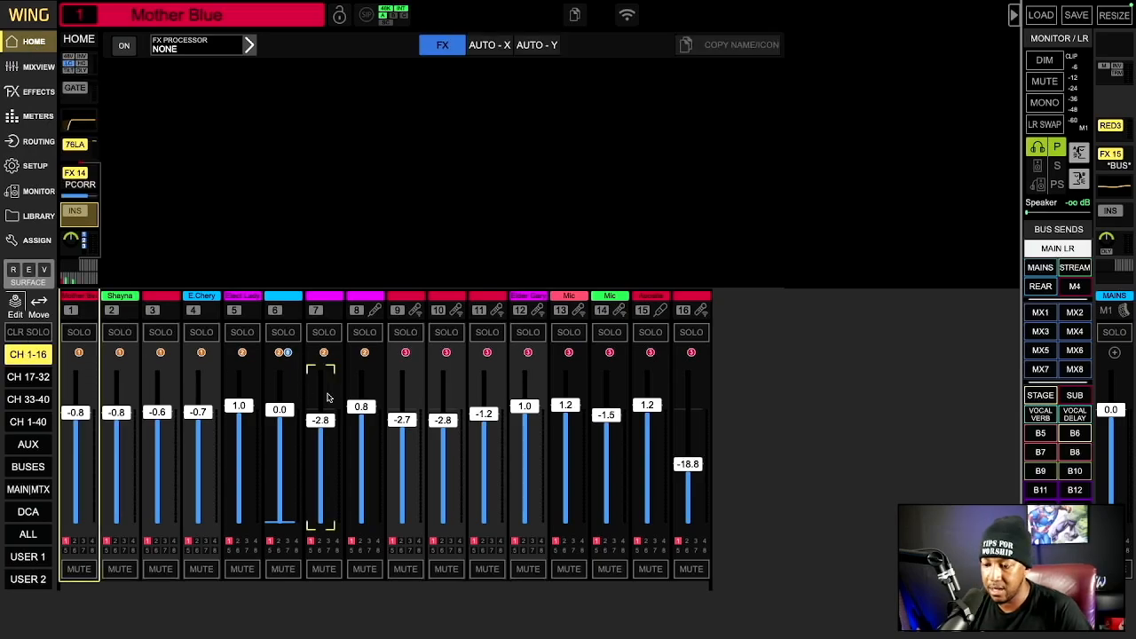